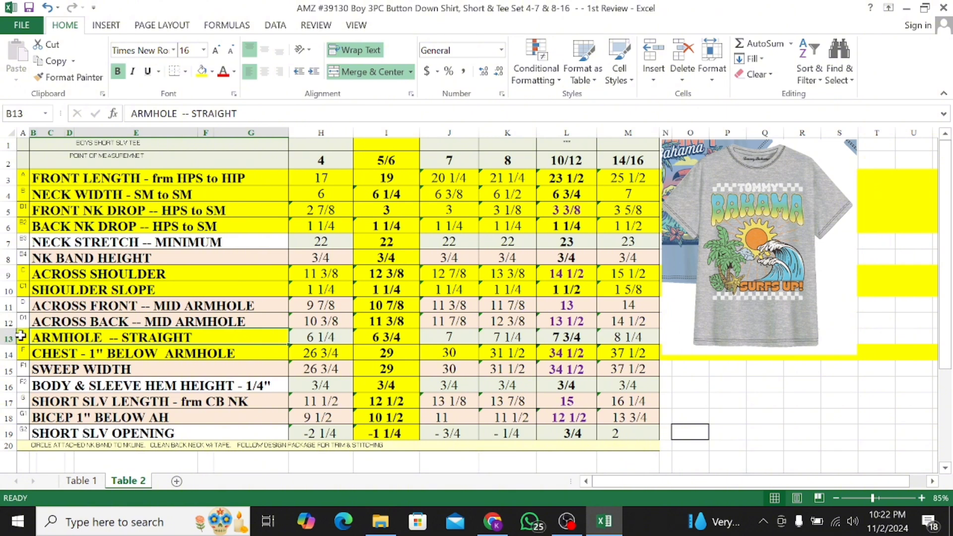
Look up the straight armhole measurement for size 5/6 in the T-shirt measurement chart.
{"action": "left_click_drag", "start_coordinate": [21, 336], "coordinate": [635, 331]}
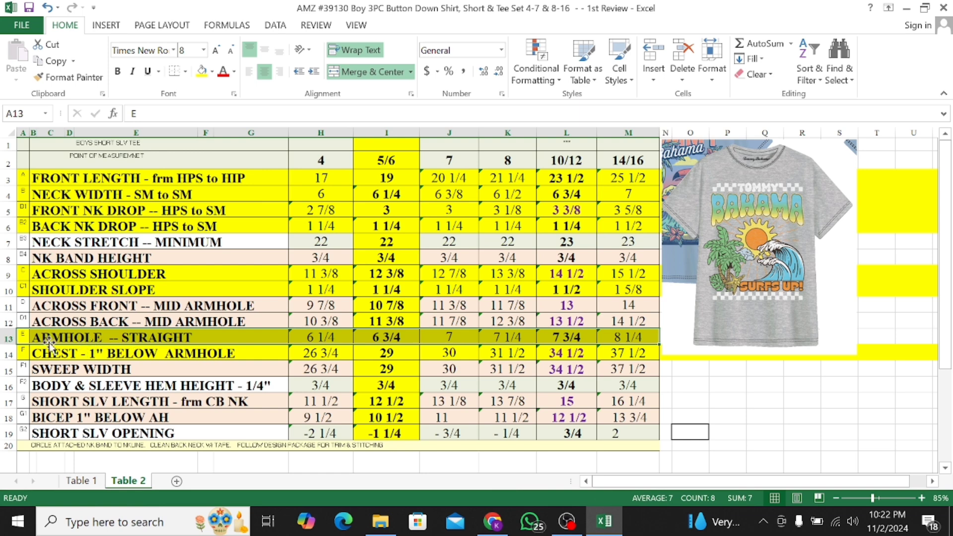
{"action": "left_click", "coordinate": [21, 336]}
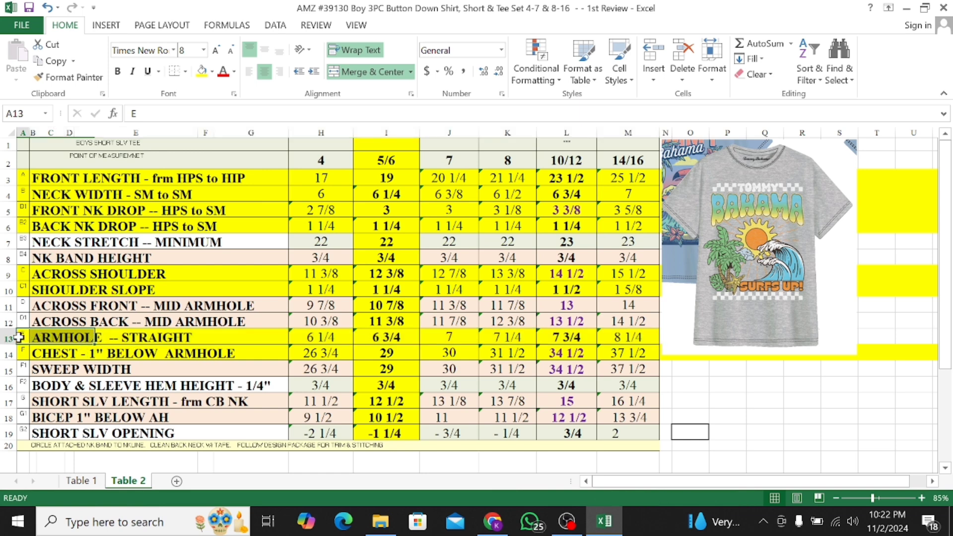
{"action": "left_click", "coordinate": [147, 339]}
{"action": "left_click", "coordinate": [387, 336]}
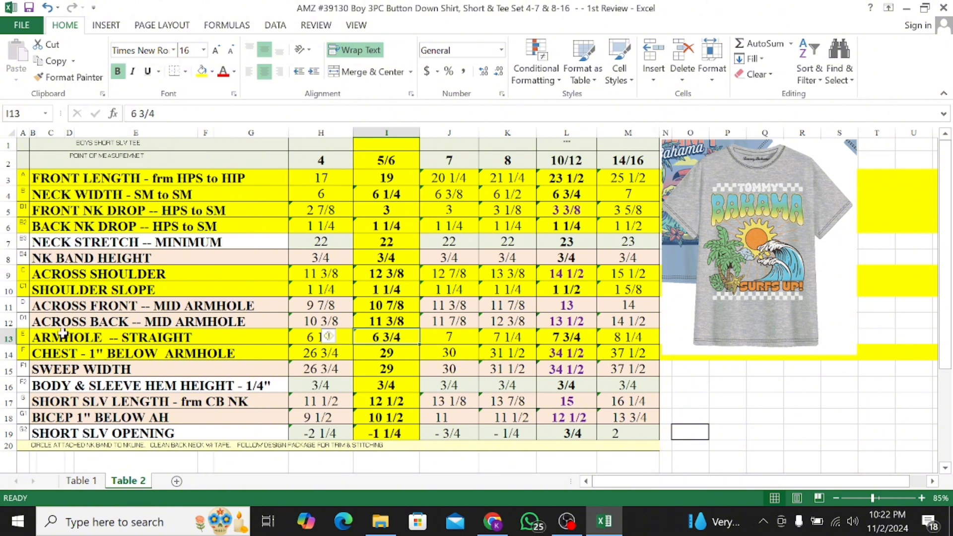
{"action": "left_click", "coordinate": [185, 337]}
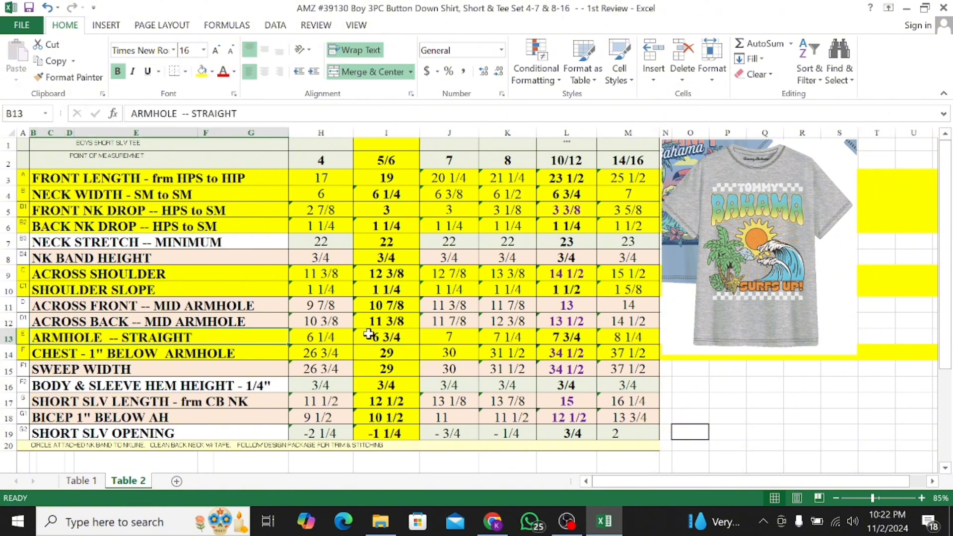
{"action": "left_click", "coordinate": [397, 335]}
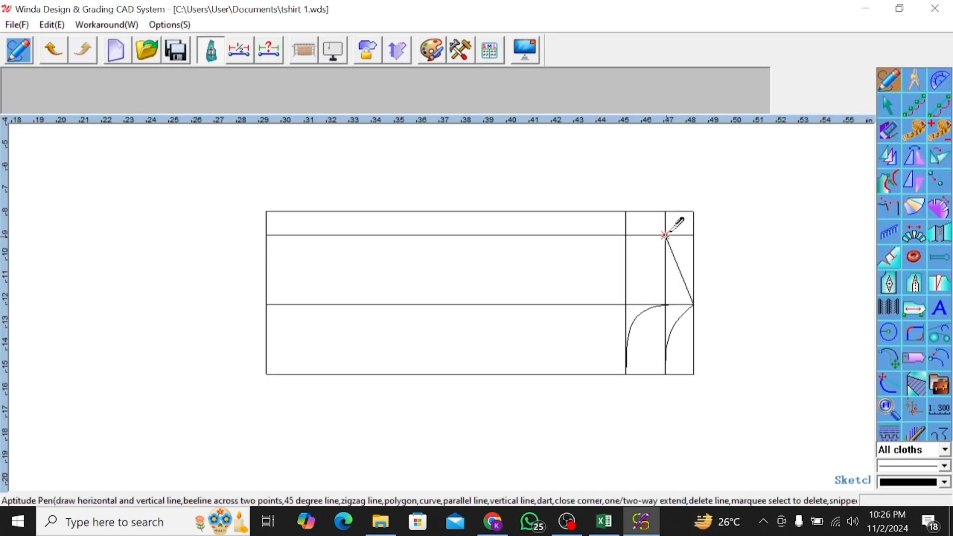
In Winda CAD, draw the armhole line from the shoulder point to the pattern's upper edge, ending 6.75 in along that edge.
{"action": "left_click", "coordinate": [666, 235]}
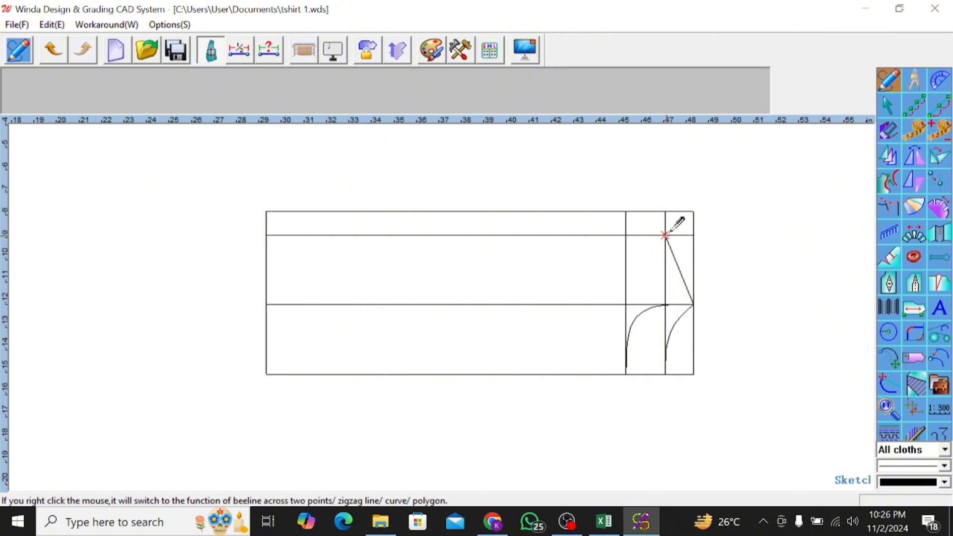
{"action": "left_click", "coordinate": [651, 213]}
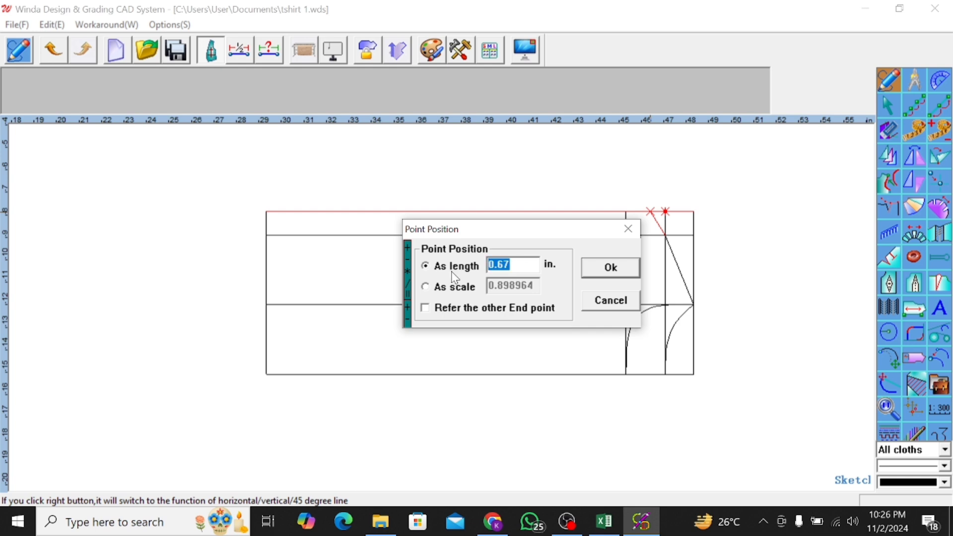
{"action": "type", "text": "6"}
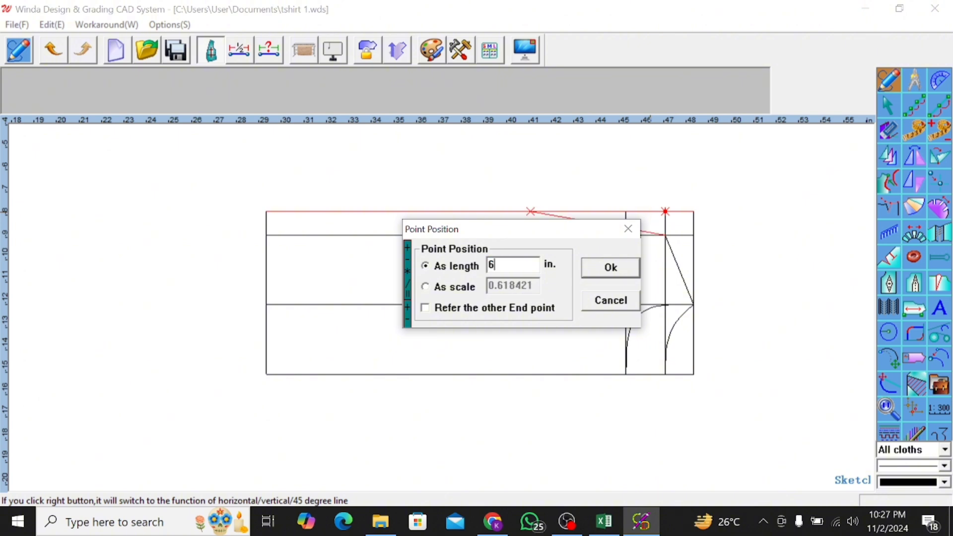
{"action": "type", "text": ".75"}
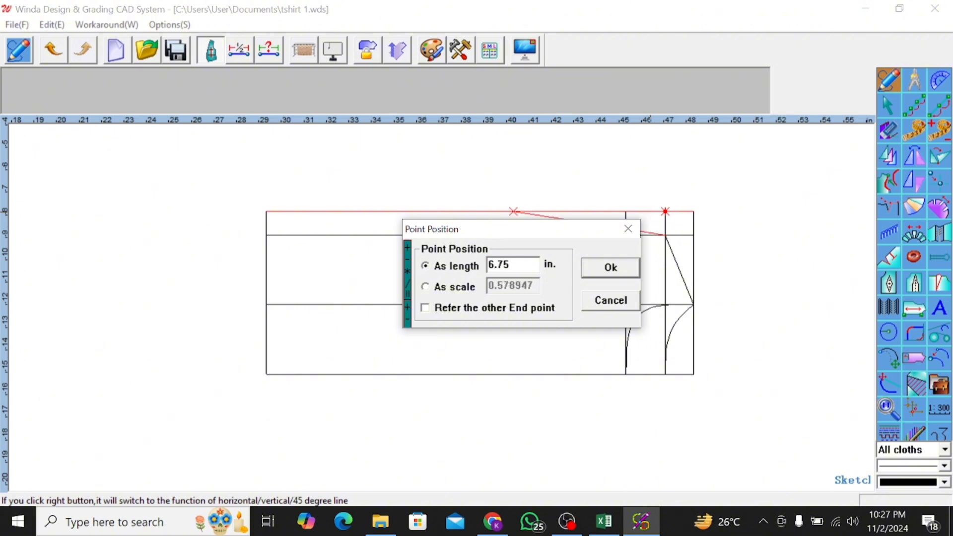
{"action": "key", "text": "Return"}
{"action": "right_click", "coordinate": [783, 209]}
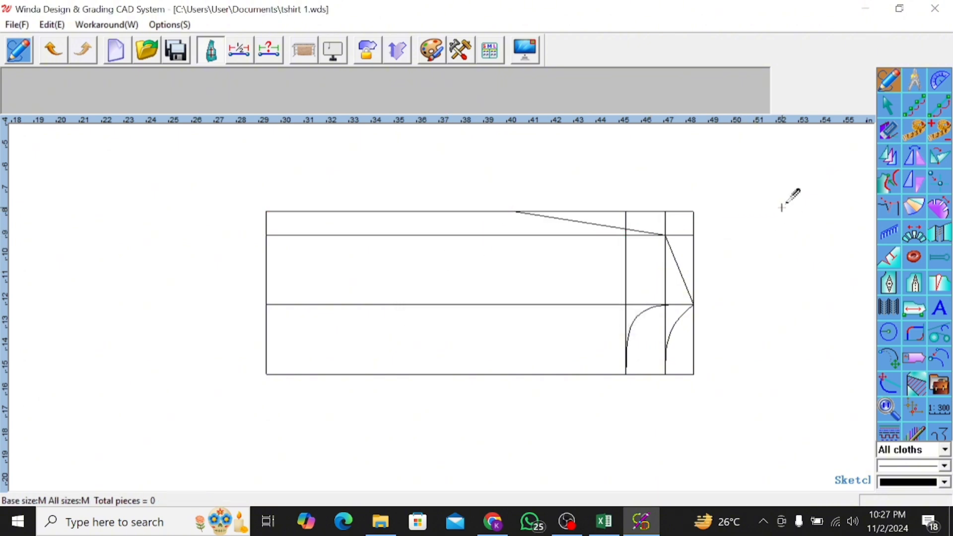
Draw a vertical chest line from the armhole line's end on the upper edge straight down to the pattern's lower edge.
{"action": "left_click", "coordinate": [579, 221]}
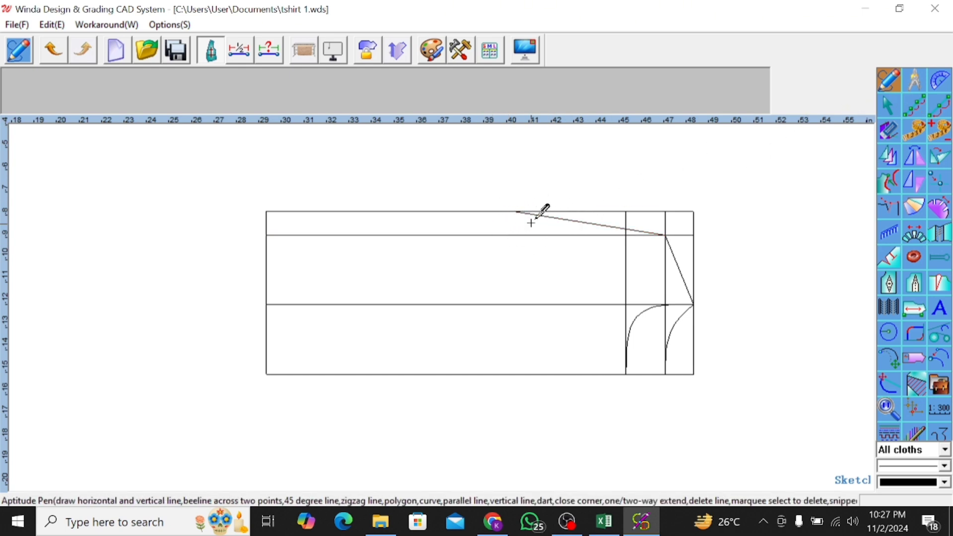
{"action": "left_click", "coordinate": [514, 210]}
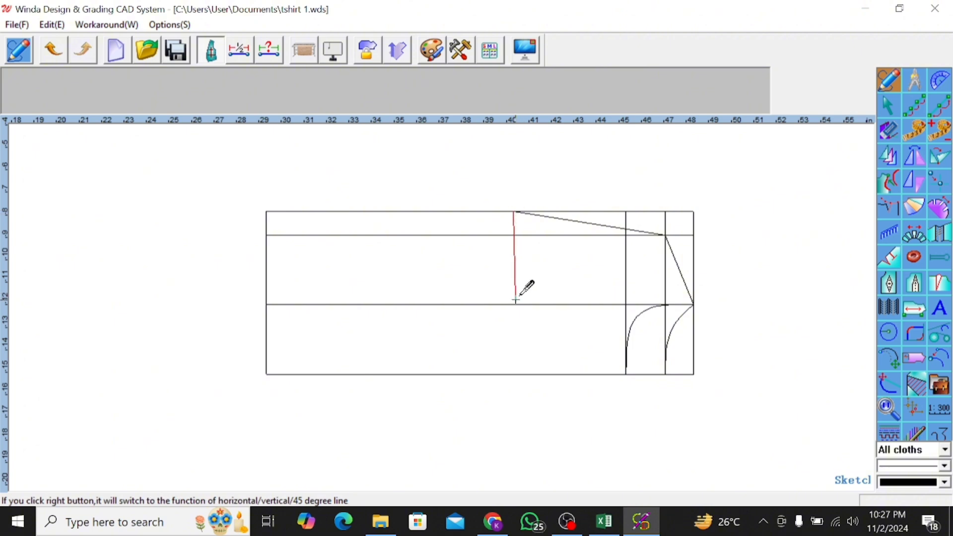
{"action": "left_click", "coordinate": [513, 375]}
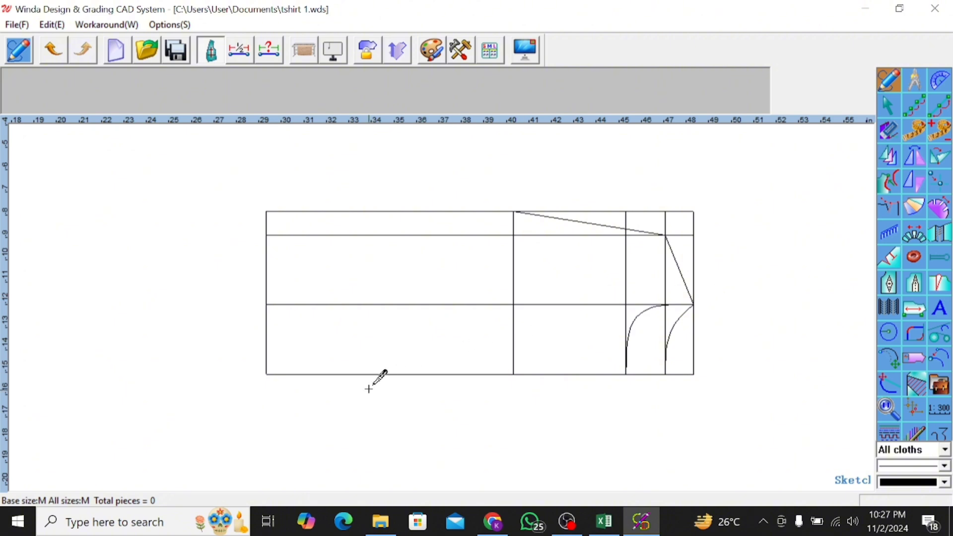
Divide the 6.75 in armhole length by 2 in Calculator and close it.
{"action": "left_click", "coordinate": [133, 528]}
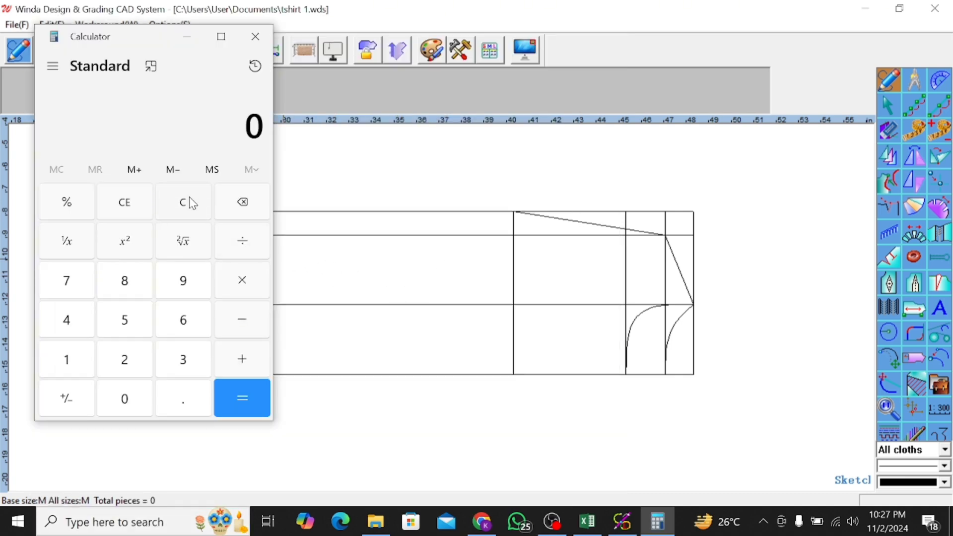
{"action": "left_click", "coordinate": [186, 320]}
{"action": "left_click", "coordinate": [186, 397]}
{"action": "left_click", "coordinate": [52, 276]}
{"action": "left_click", "coordinate": [128, 327]}
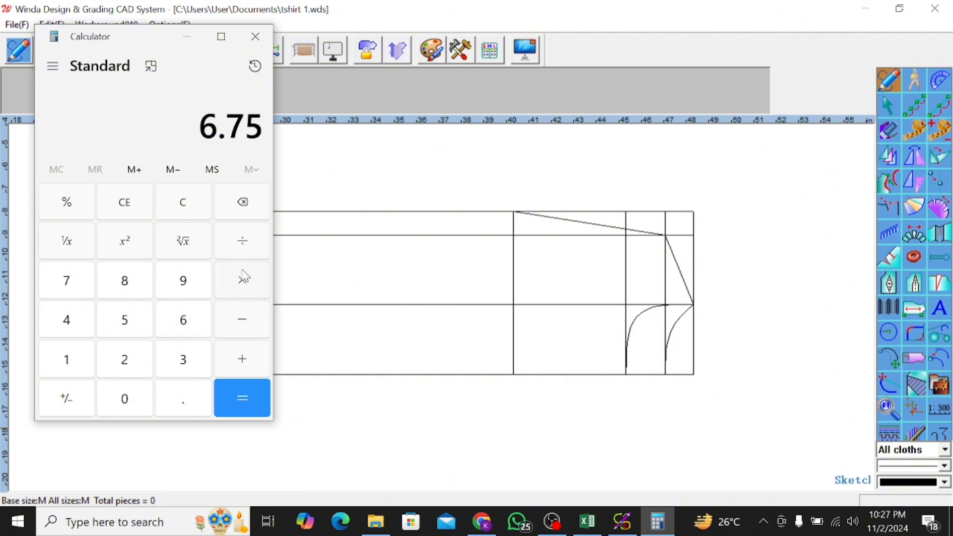
{"action": "left_click", "coordinate": [242, 242]}
{"action": "left_click", "coordinate": [117, 372]}
{"action": "left_click", "coordinate": [241, 400]}
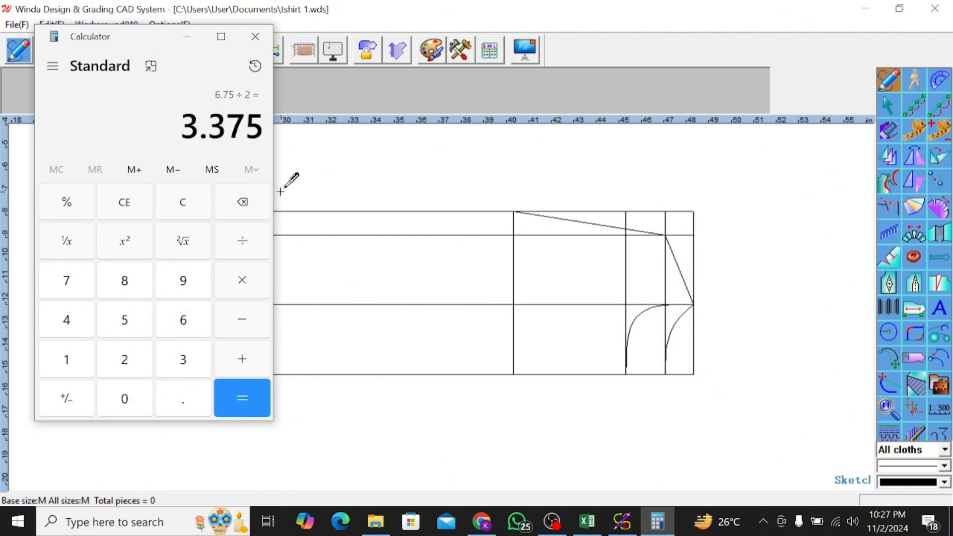
{"action": "left_click", "coordinate": [255, 37]}
Add one parallel line 3.375 in from the vertical chest line toward the neckline with the isometry line tool.
{"action": "right_click", "coordinate": [663, 235]}
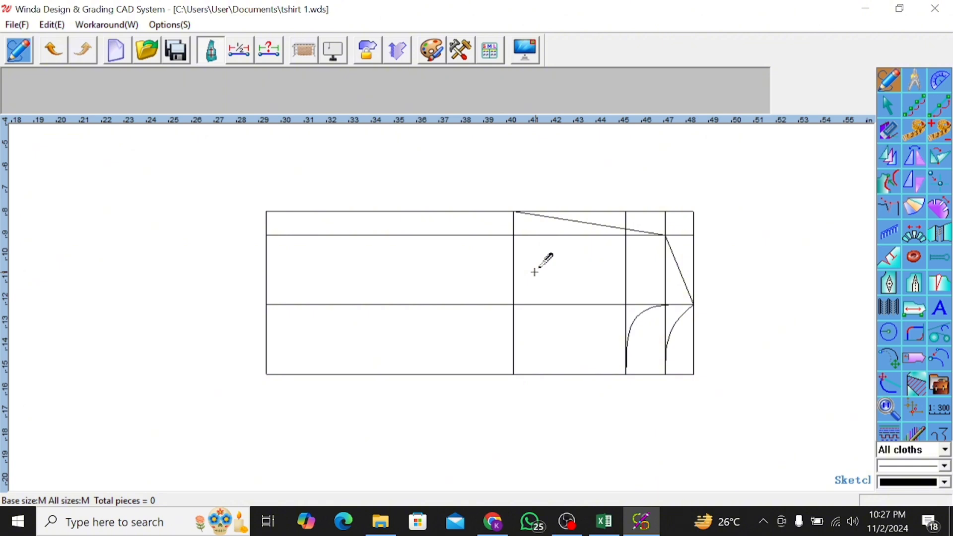
{"action": "right_click", "coordinate": [758, 249]}
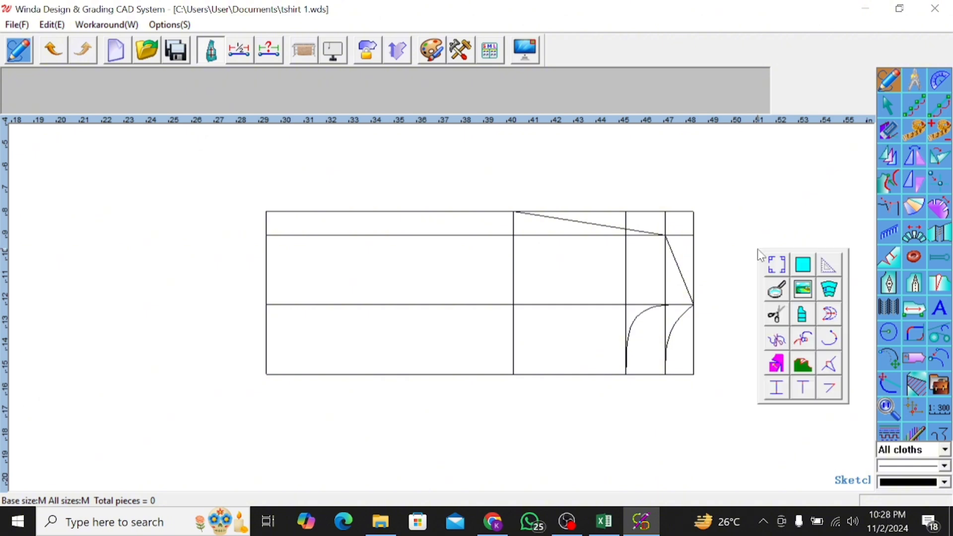
{"action": "left_click", "coordinate": [835, 298]}
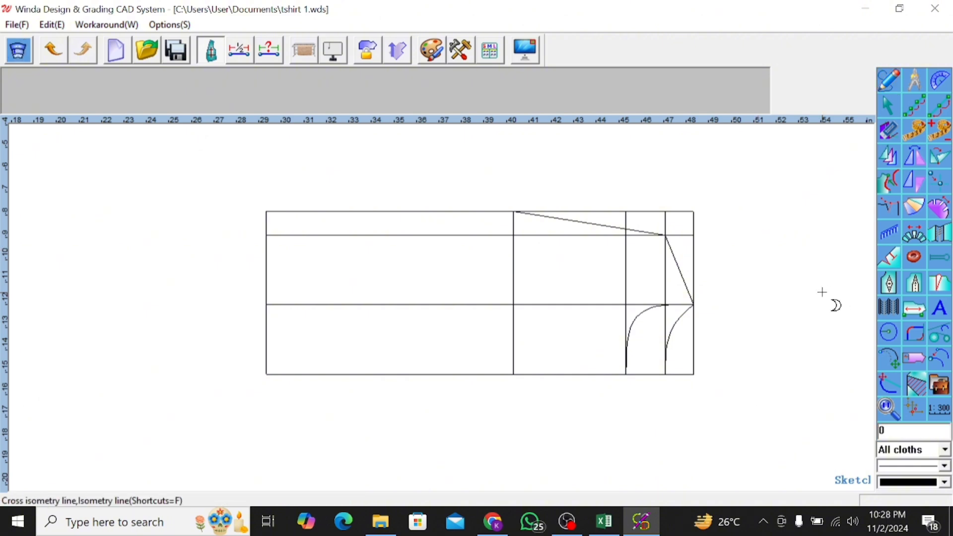
{"action": "left_click", "coordinate": [528, 277]}
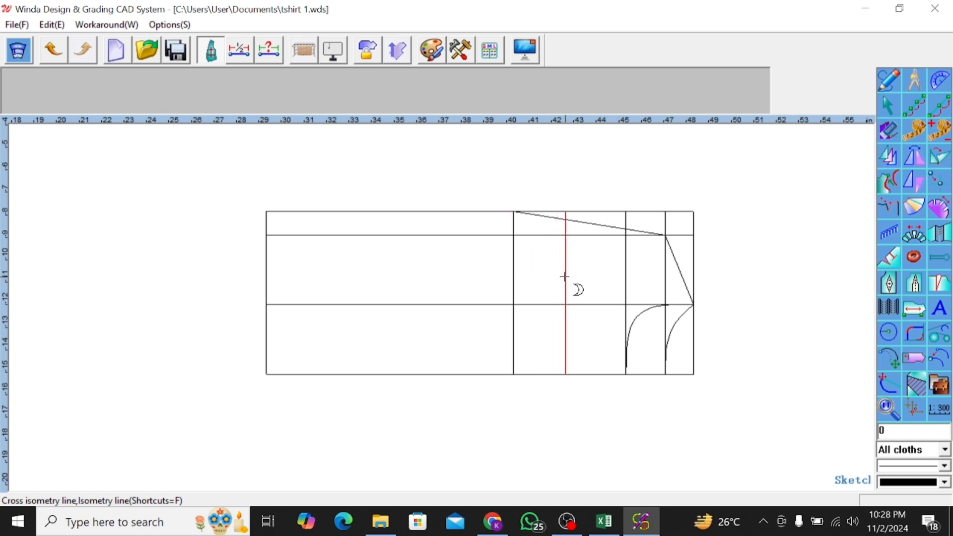
{"action": "left_click", "coordinate": [556, 285]}
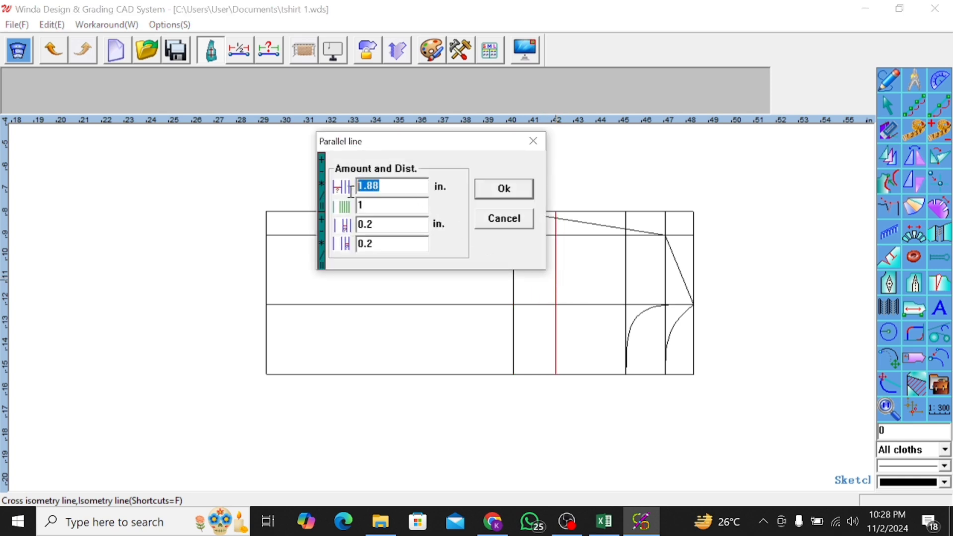
{"action": "type", "text": "3.37"}
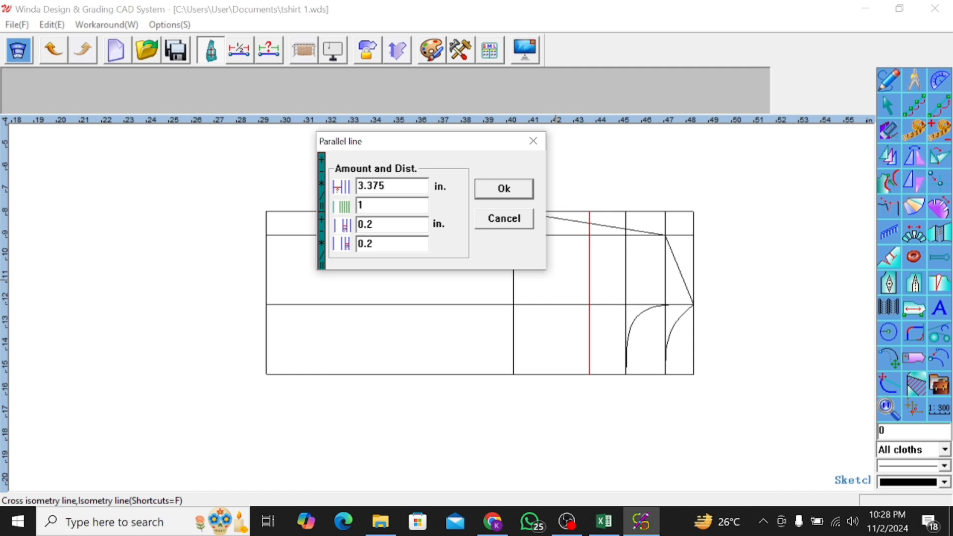
{"action": "type", "text": "5"}
{"action": "key", "text": "Return"}
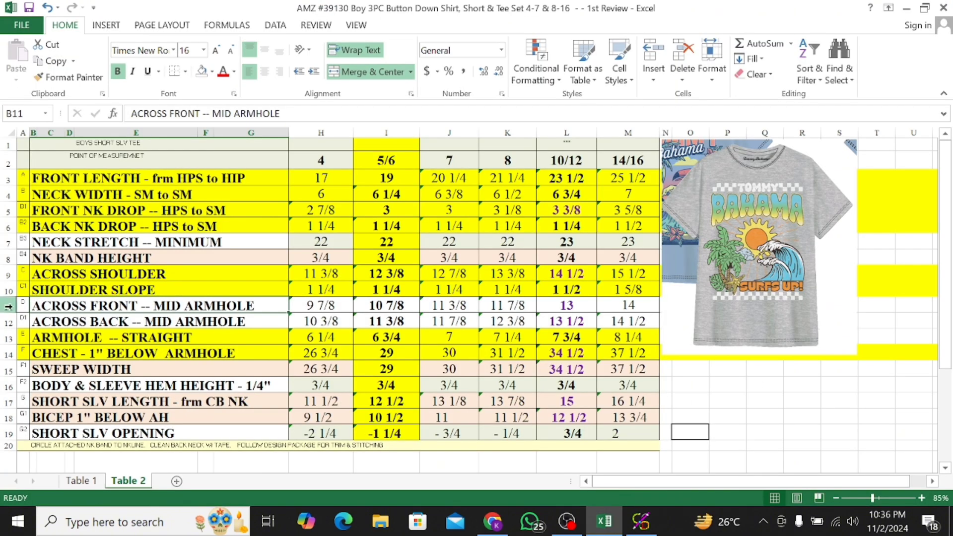
In the Excel measurement chart, fill the Across Front and Across Back mid-armhole rows with yellow.
{"action": "left_click", "coordinate": [5, 306]}
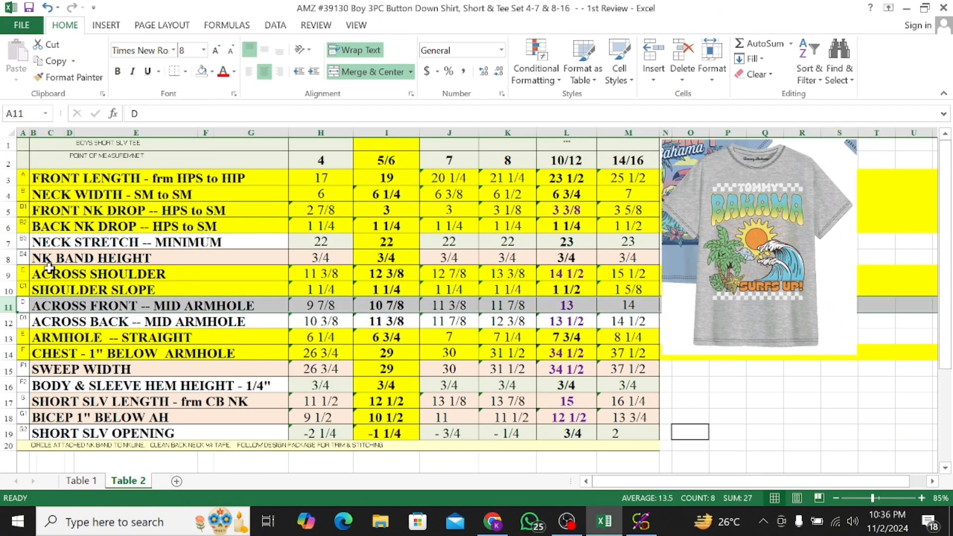
{"action": "left_click", "coordinate": [212, 72]}
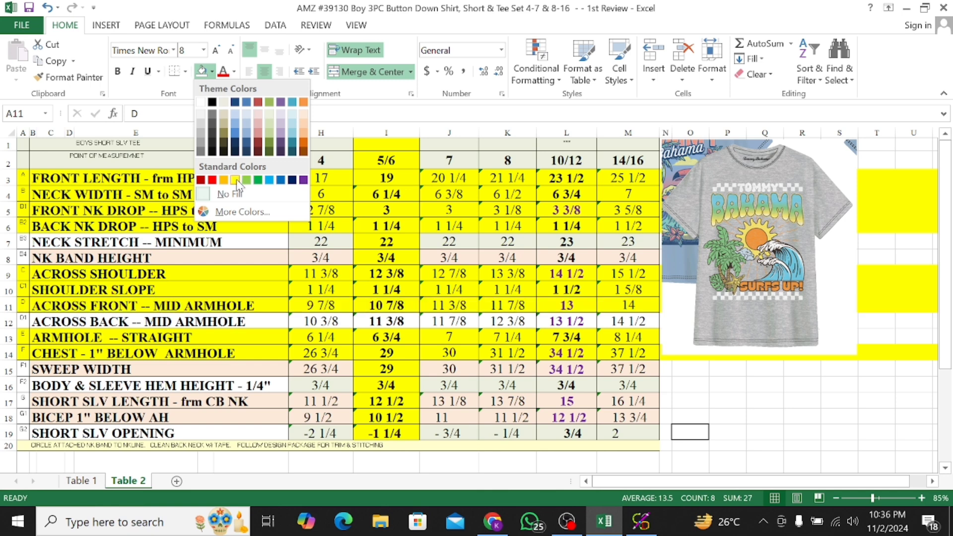
{"action": "left_click", "coordinate": [233, 175]}
{"action": "left_click", "coordinate": [9, 322]}
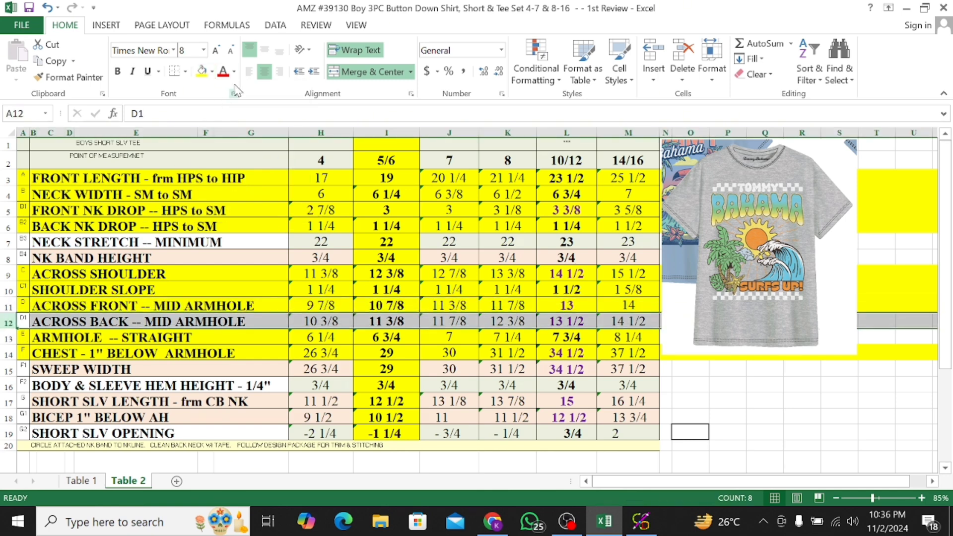
{"action": "left_click", "coordinate": [201, 71]}
Check the Across Front and Across Back mid-armhole measurements for size 5/6.
{"action": "left_click", "coordinate": [383, 324]}
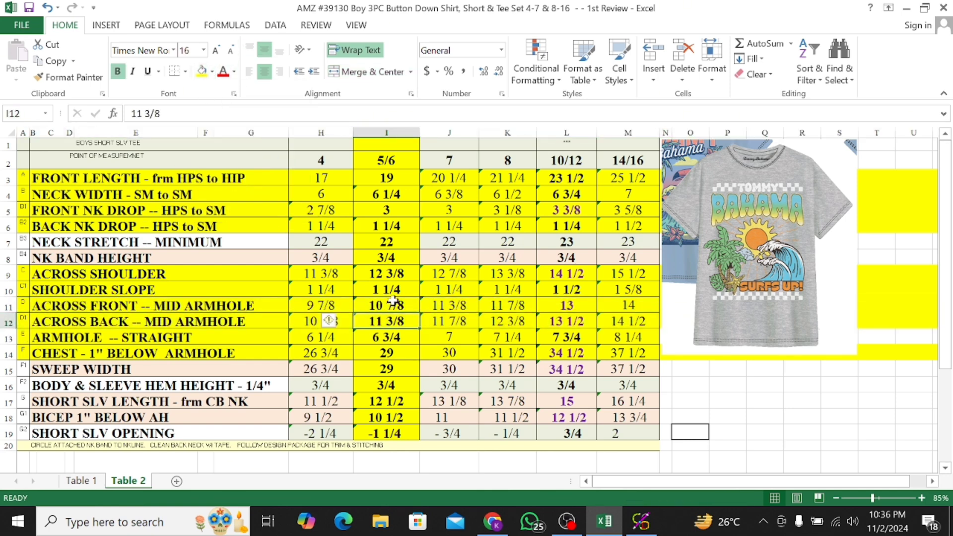
{"action": "left_click", "coordinate": [395, 305]}
{"action": "left_click", "coordinate": [389, 320]}
{"action": "left_click", "coordinate": [704, 205]}
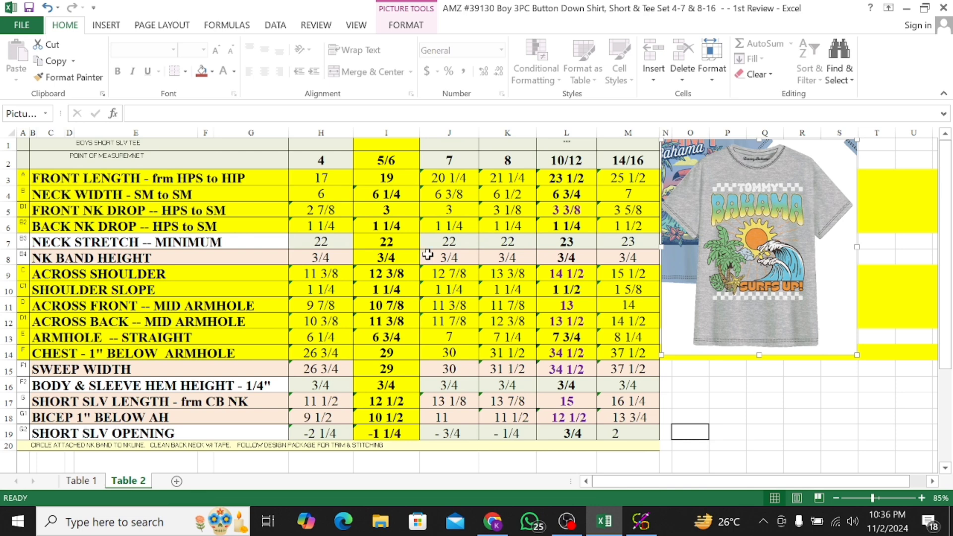
{"action": "left_click", "coordinate": [168, 306]}
{"action": "left_click", "coordinate": [384, 305]}
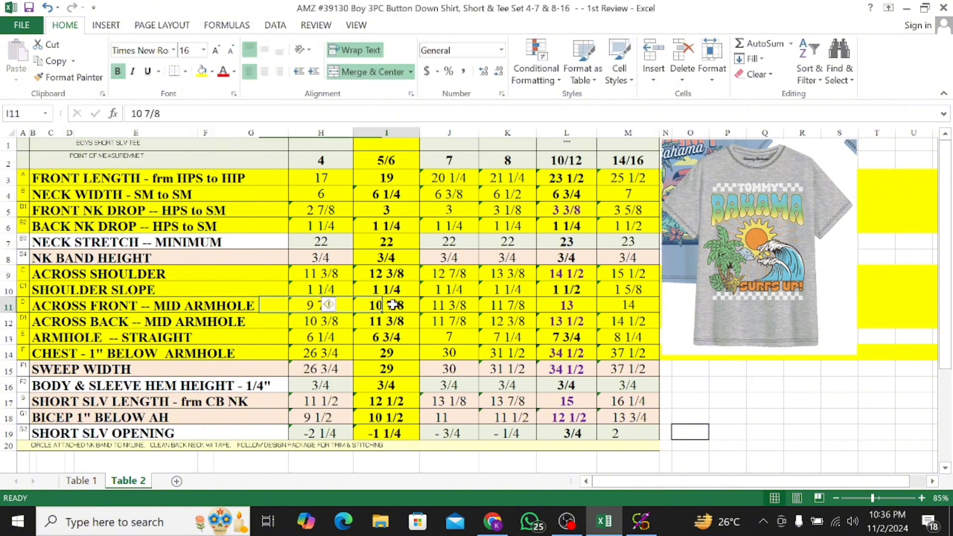
Open Calculator and divide the 10.875 in across-front measurement by 2.
{"action": "left_click", "coordinate": [153, 529]}
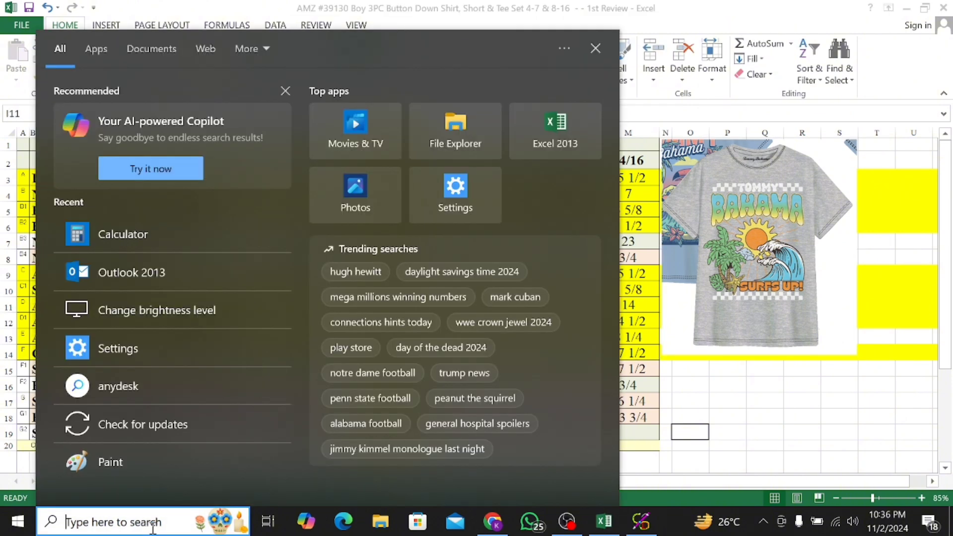
{"action": "left_click", "coordinate": [176, 233]}
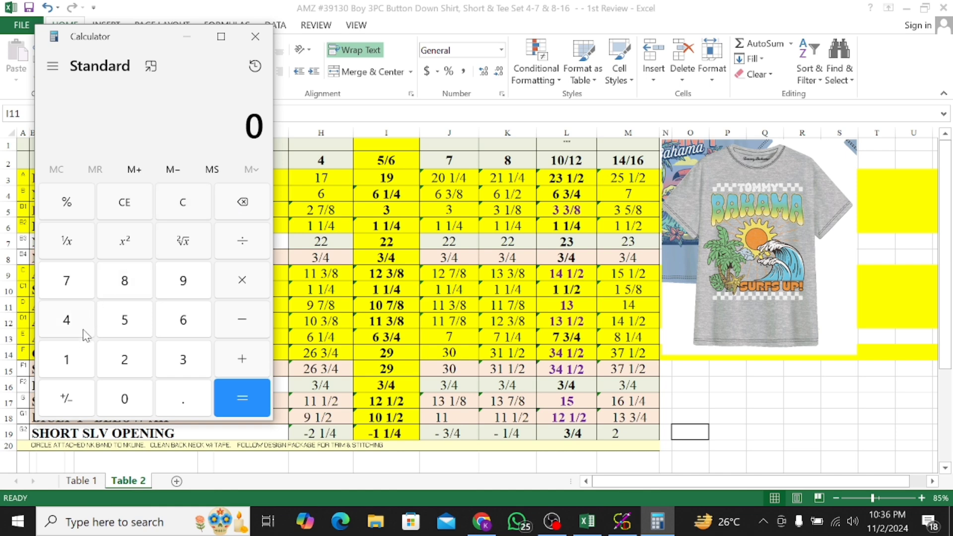
{"action": "left_click", "coordinate": [70, 362]}
{"action": "left_click", "coordinate": [125, 401]}
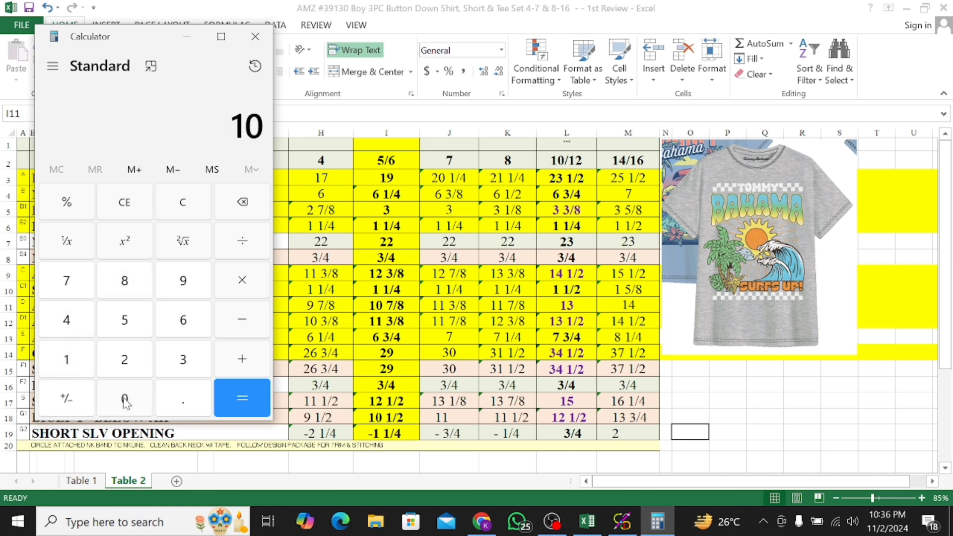
{"action": "left_click", "coordinate": [190, 400]}
{"action": "left_click", "coordinate": [133, 281]}
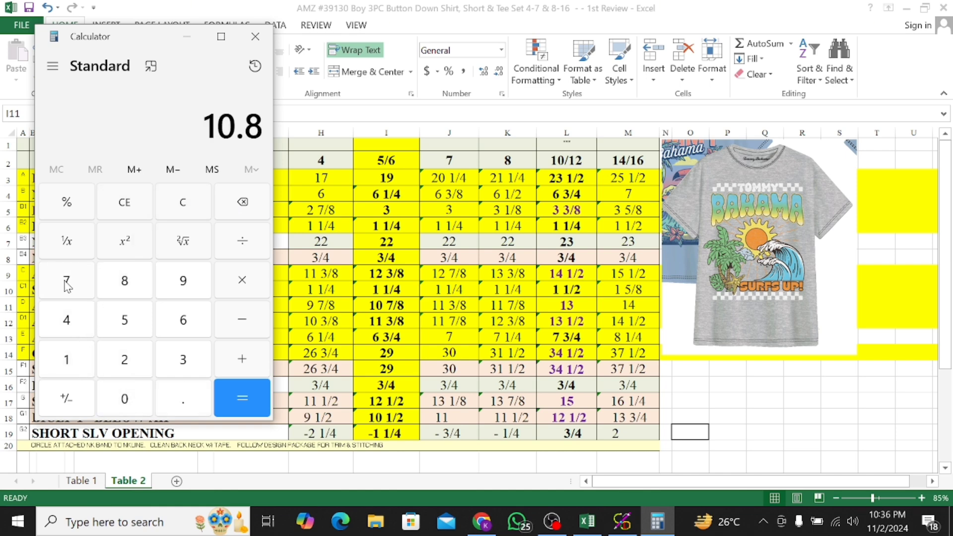
{"action": "left_click", "coordinate": [65, 281]}
{"action": "left_click", "coordinate": [128, 318]}
{"action": "left_click", "coordinate": [242, 241]}
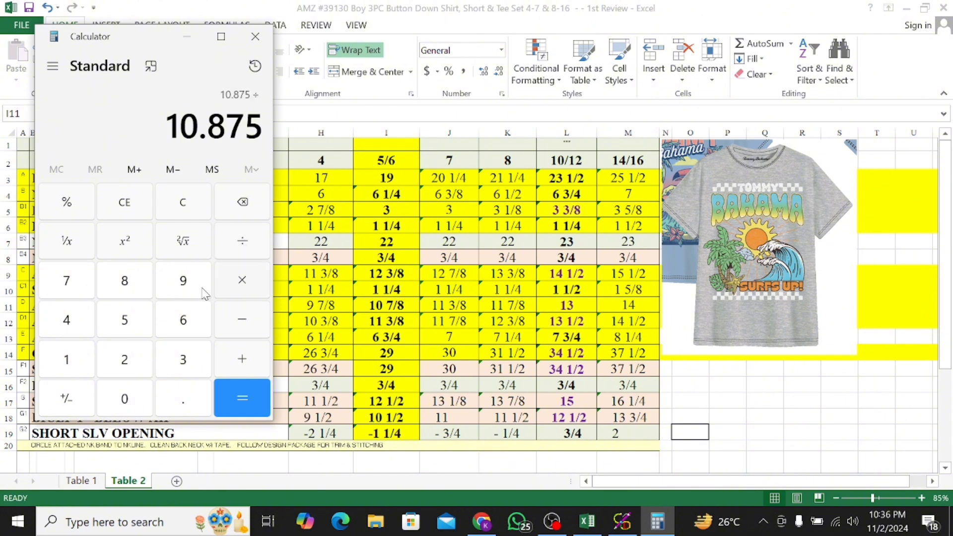
{"action": "left_click", "coordinate": [134, 364]}
{"action": "left_click", "coordinate": [242, 398]}
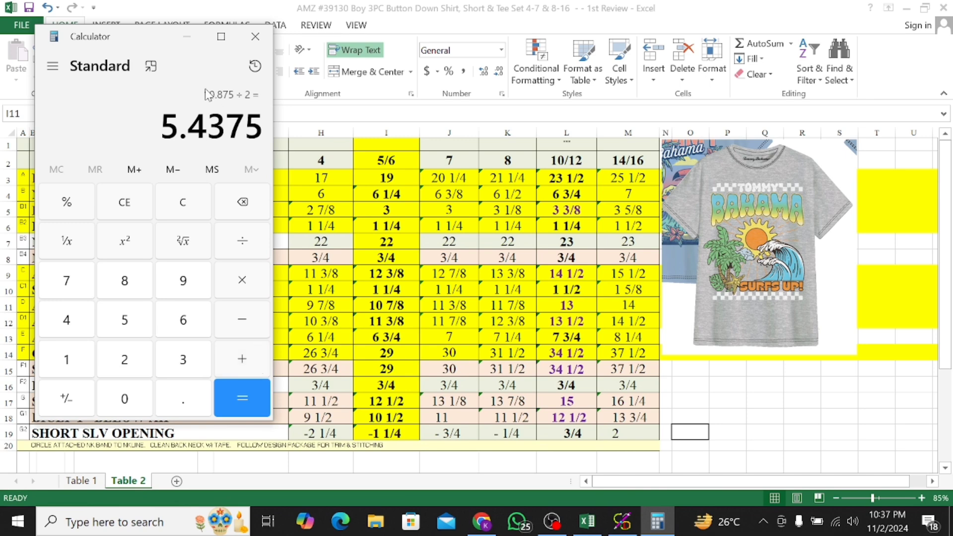
In Calculator, clear the previous result and divide the across-back mid-armhole measurement, entered as 11.378, by 2.
{"action": "left_click_drag", "start_coordinate": [139, 36], "coordinate": [605, 60]}
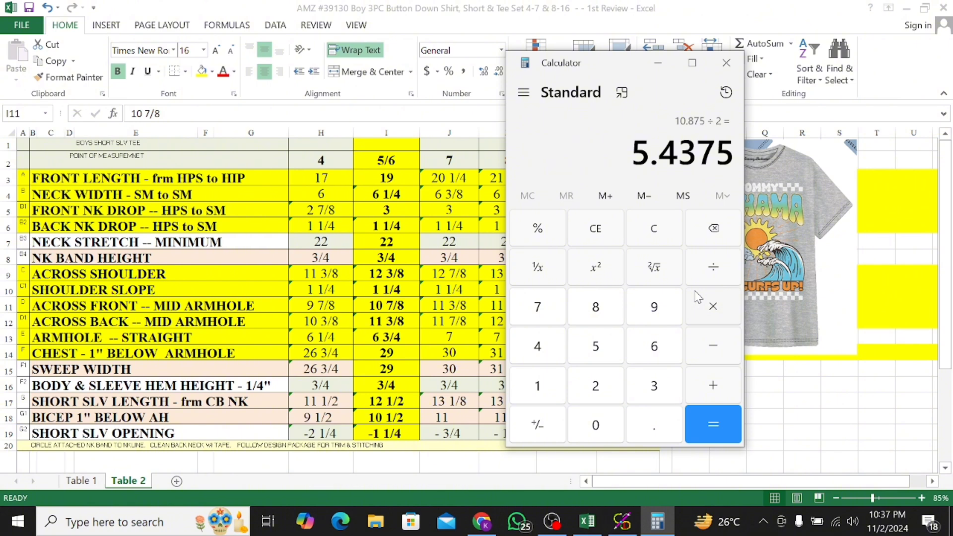
{"action": "left_click", "coordinate": [659, 233]}
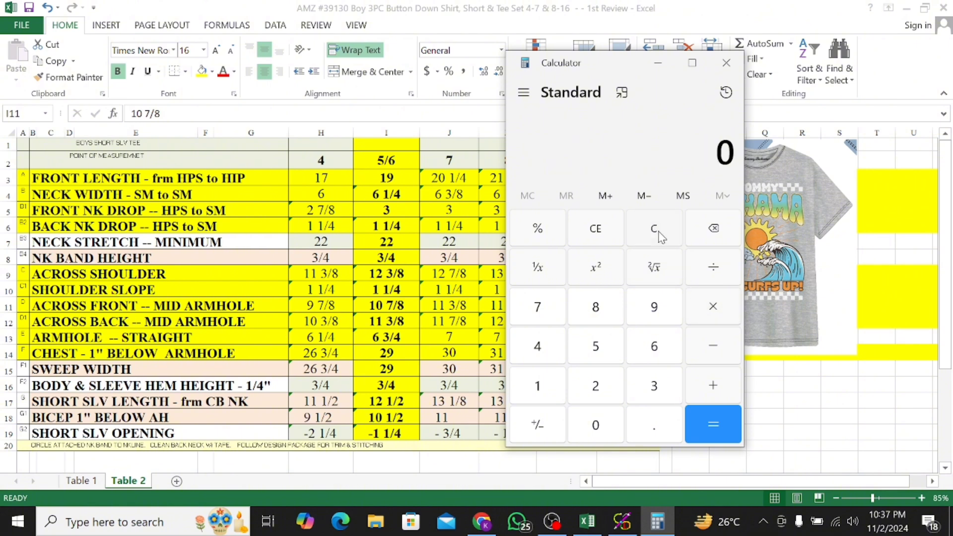
{"action": "left_click", "coordinate": [543, 386]}
{"action": "left_click", "coordinate": [544, 386]}
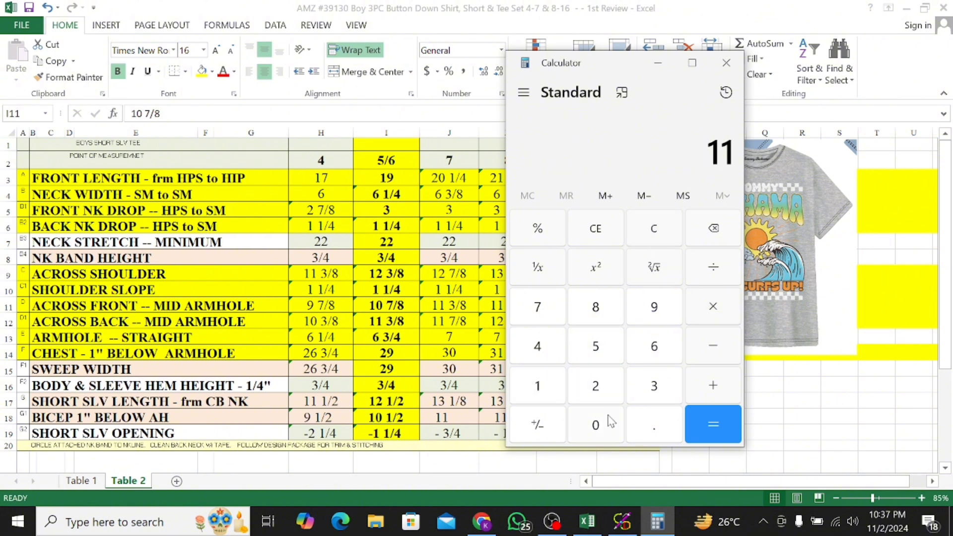
{"action": "left_click", "coordinate": [653, 429]}
{"action": "left_click", "coordinate": [659, 389]}
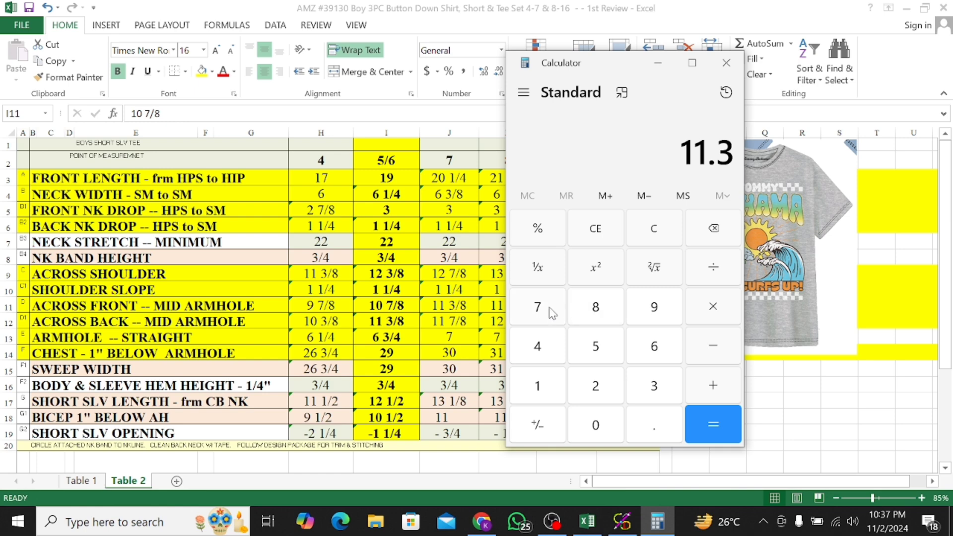
{"action": "left_click", "coordinate": [541, 310]}
{"action": "left_click", "coordinate": [598, 310]}
{"action": "left_click", "coordinate": [706, 275]}
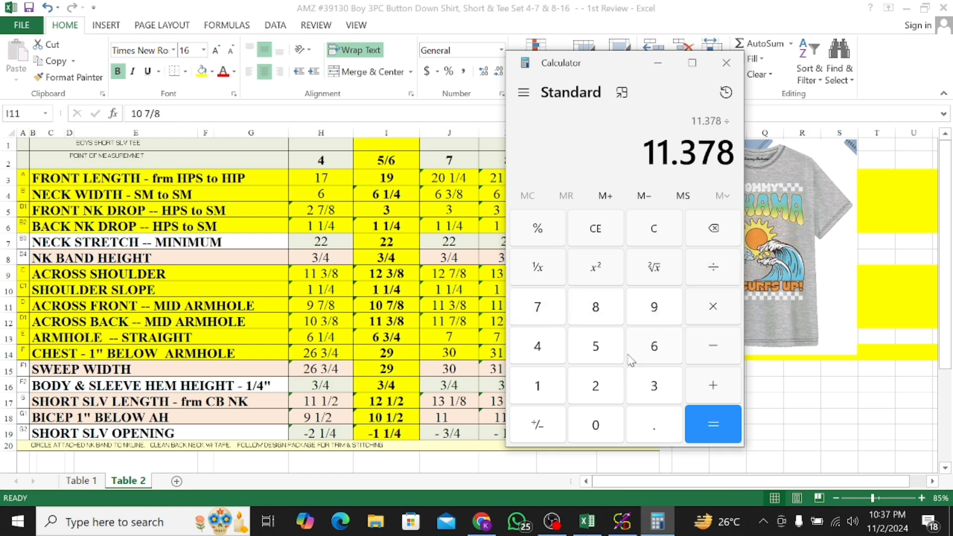
{"action": "left_click", "coordinate": [610, 381]}
{"action": "left_click", "coordinate": [700, 410]}
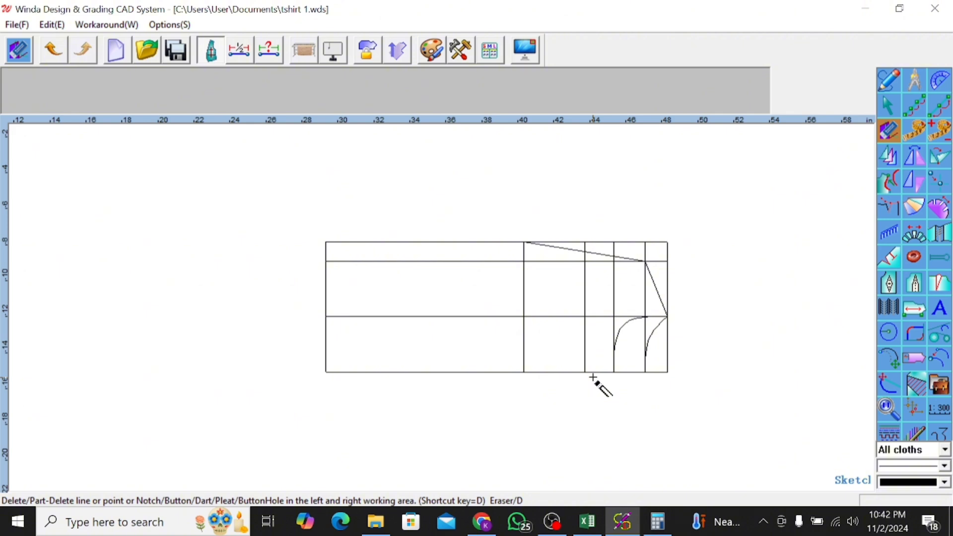
In Winda CAD, add an offset point on the vertical mid-armhole line 5.43 in from the centre line for the across front.
{"action": "left_click", "coordinate": [940, 182]}
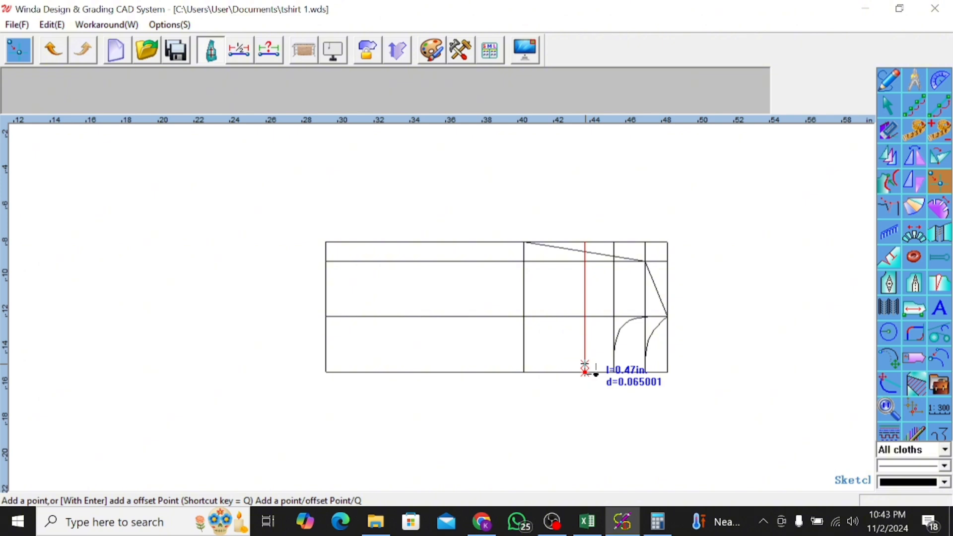
{"action": "key", "text": "Return"}
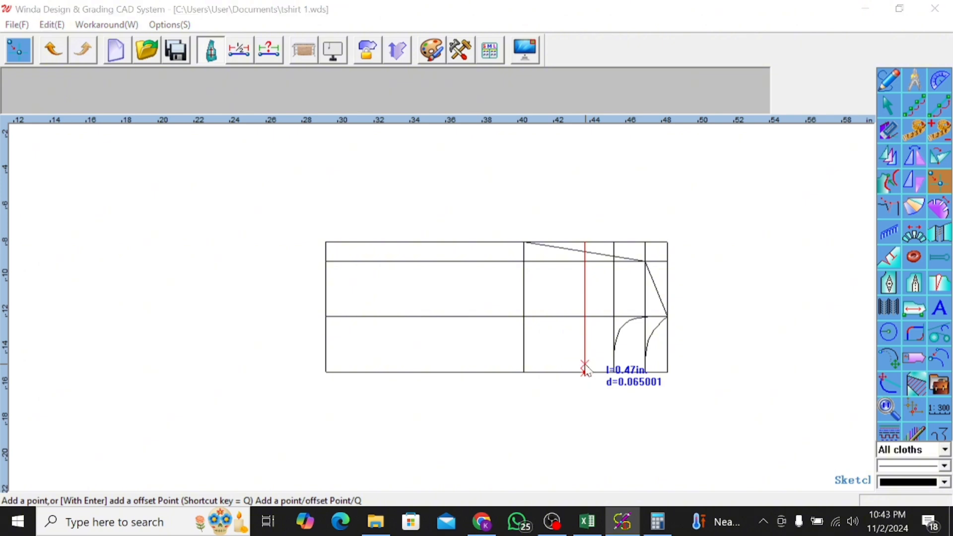
{"action": "left_click_drag", "start_coordinate": [451, 293], "coordinate": [354, 290]}
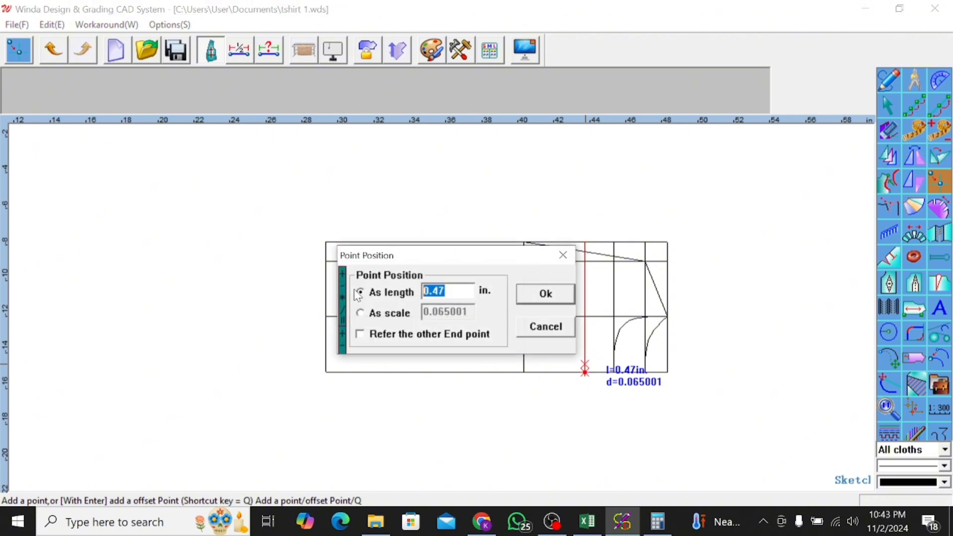
{"action": "type", "text": "5"}
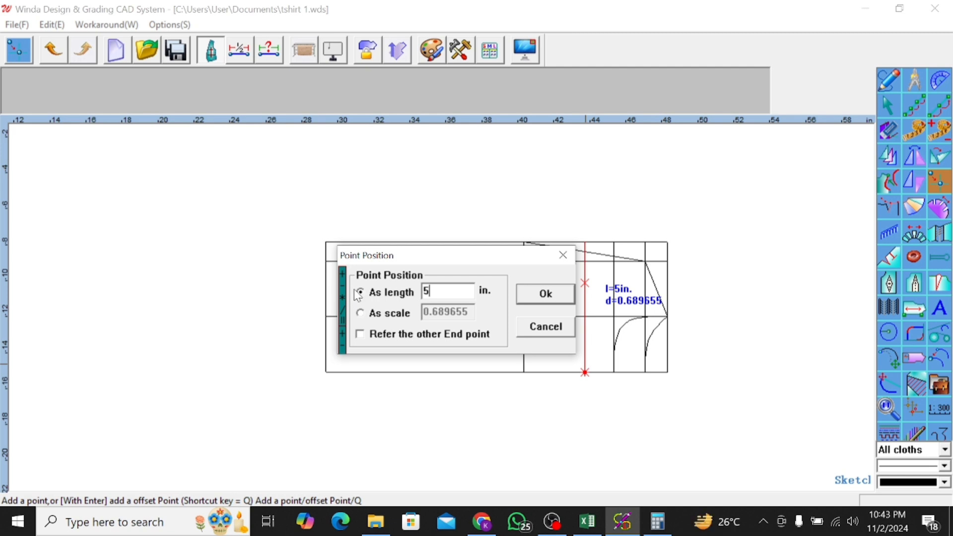
{"action": "type", "text": ".43"}
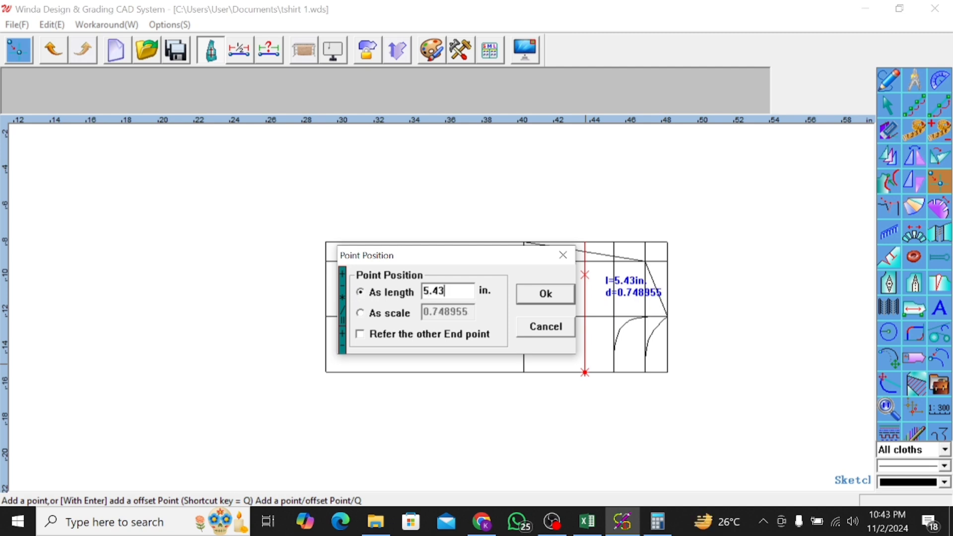
{"action": "key", "text": "Return"}
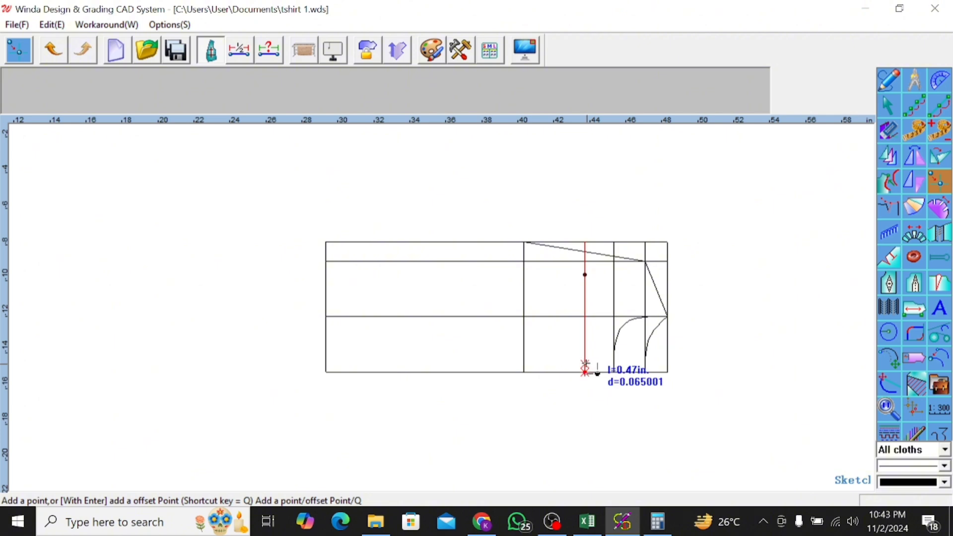
Add a second offset point on the mid-armhole line 5.68 in from the centre line for the across back.
{"action": "key", "text": "Return"}
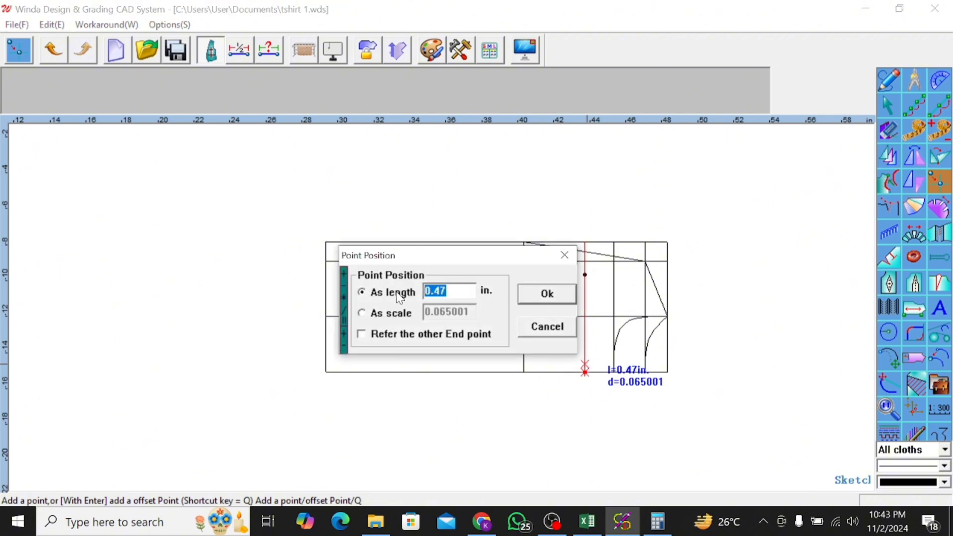
{"action": "type", "text": "6"}
{"action": "key", "text": "BackSpace"}
{"action": "type", "text": "5"}
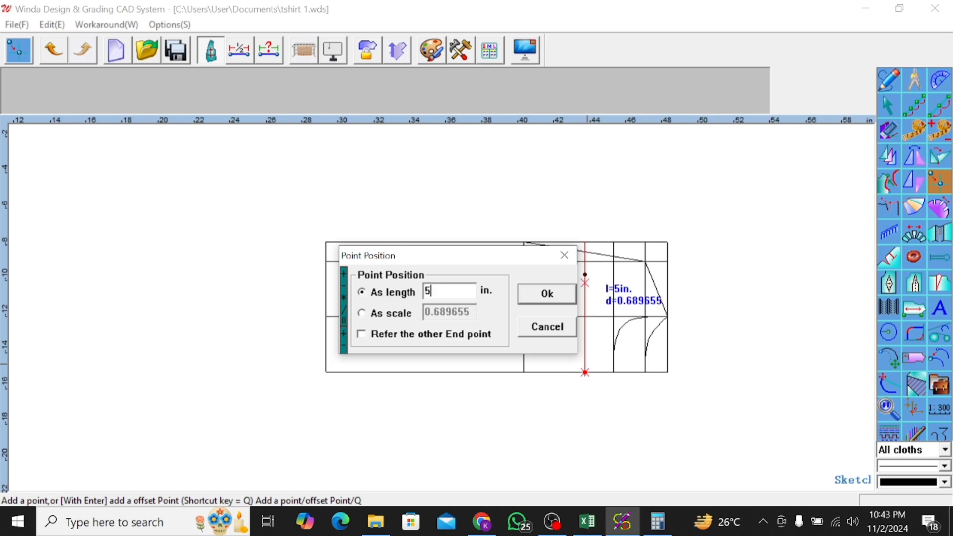
{"action": "type", "text": ".68"}
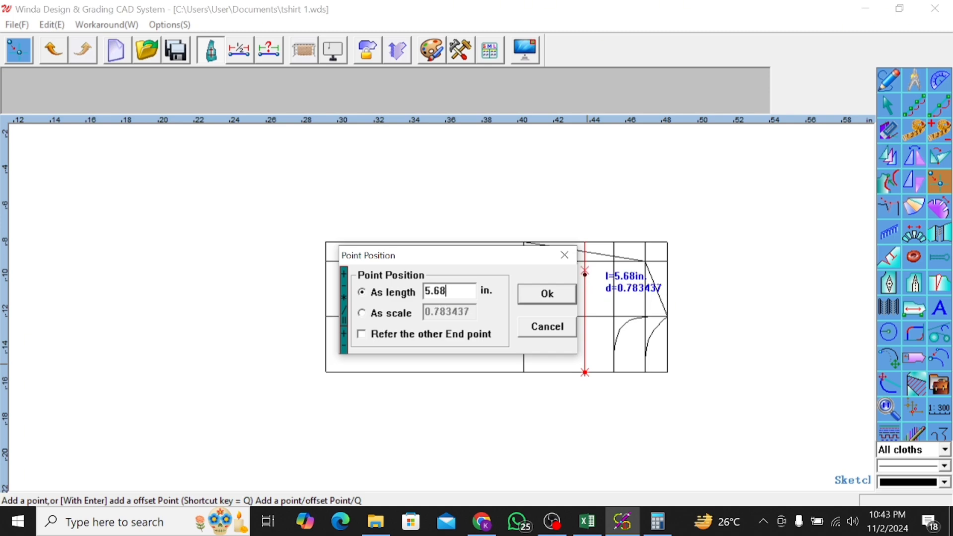
{"action": "key", "text": "Return"}
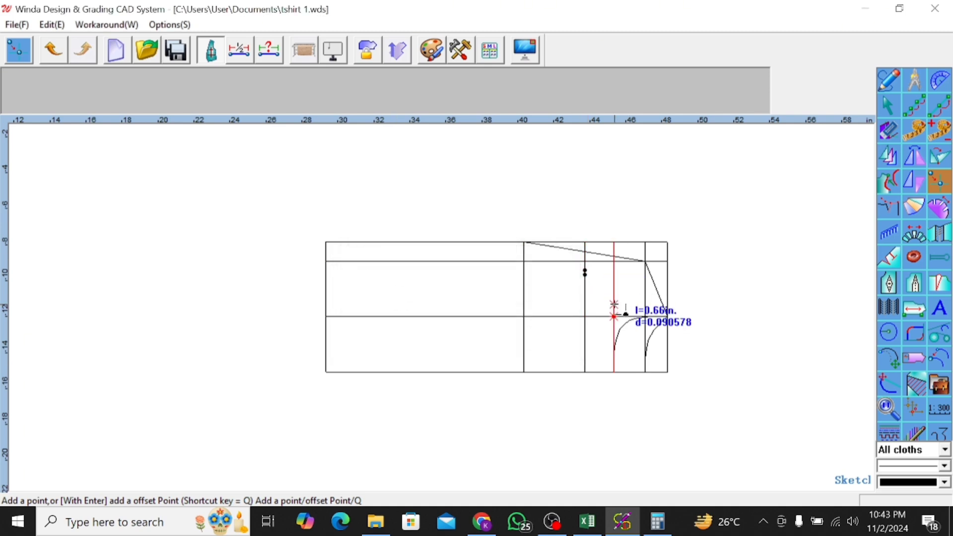
Bend the straight armhole line into the front armhole curve through the 5.43 in across-front point.
{"action": "scroll", "coordinate": [610, 298], "scroll_direction": "down", "scroll_amount": 1}
{"action": "scroll", "coordinate": [621, 293], "scroll_direction": "up", "scroll_amount": 3}
{"action": "scroll", "coordinate": [576, 260], "scroll_direction": "up", "scroll_amount": 2}
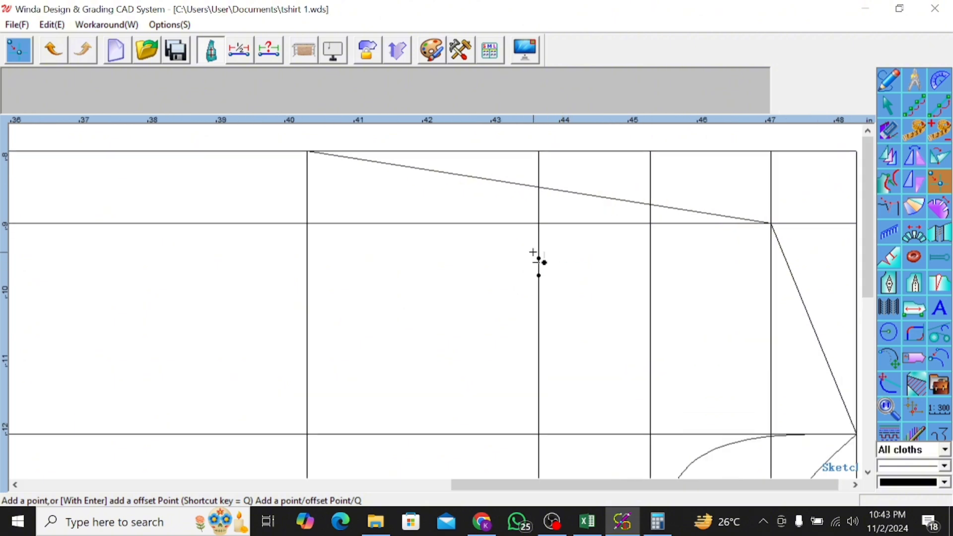
{"action": "scroll", "coordinate": [575, 273], "scroll_direction": "down", "scroll_amount": 2}
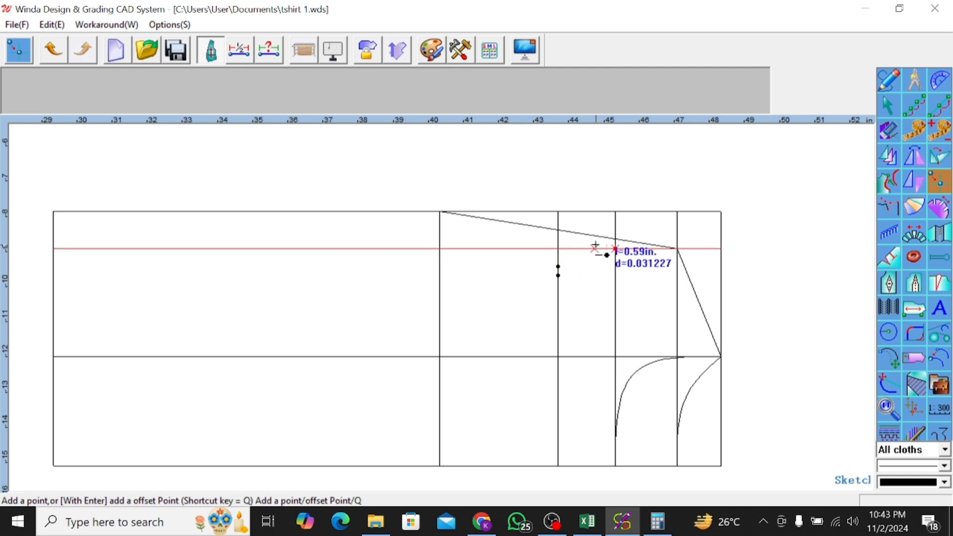
{"action": "left_click", "coordinate": [558, 276]}
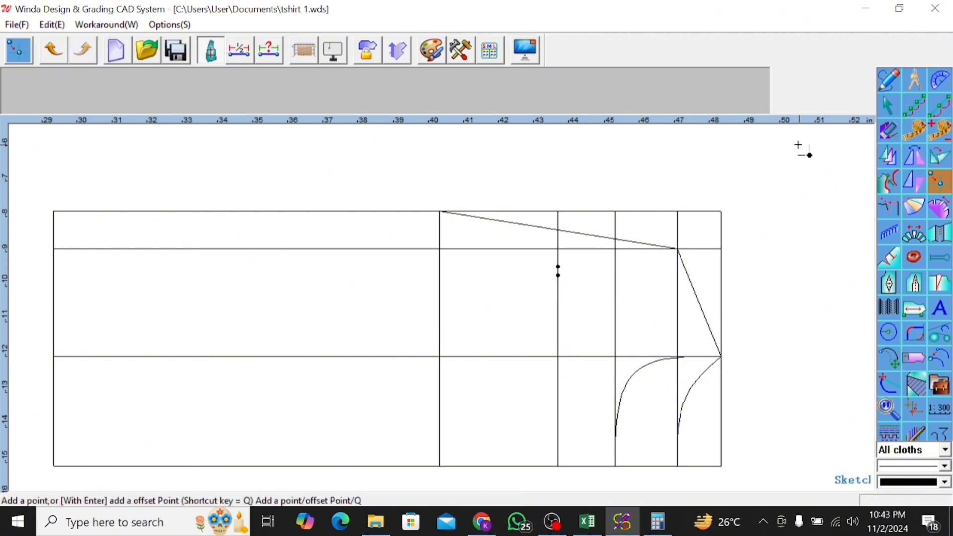
{"action": "left_click", "coordinate": [888, 106]}
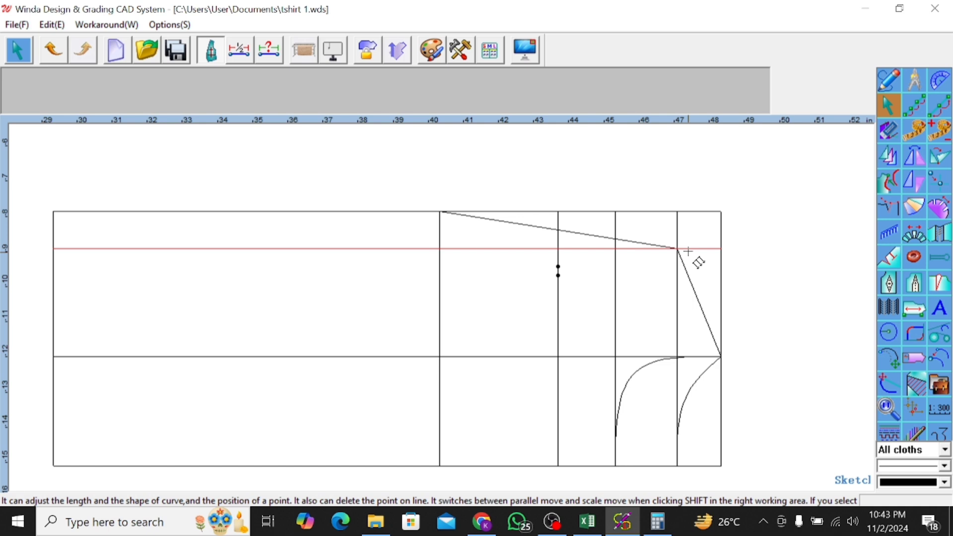
{"action": "left_click", "coordinate": [535, 226]}
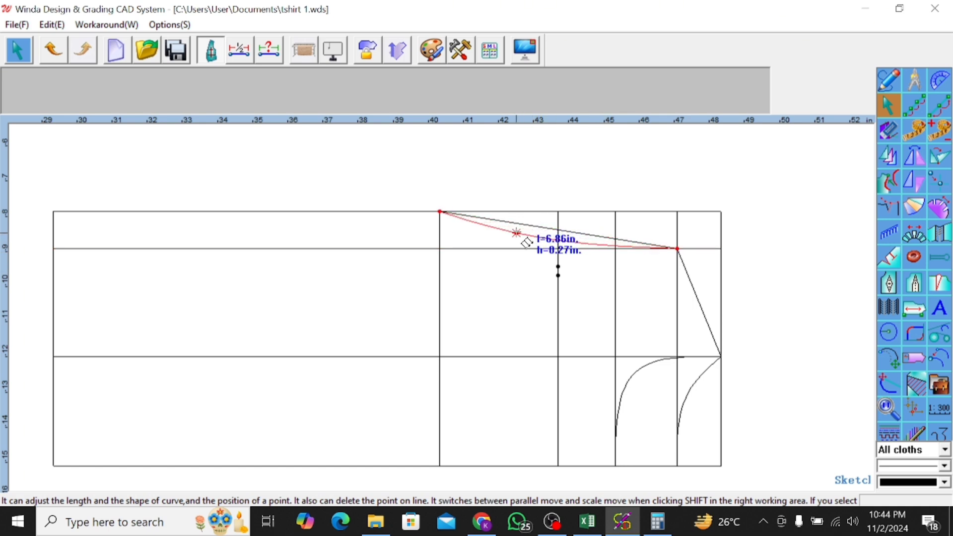
{"action": "left_click", "coordinate": [455, 249]}
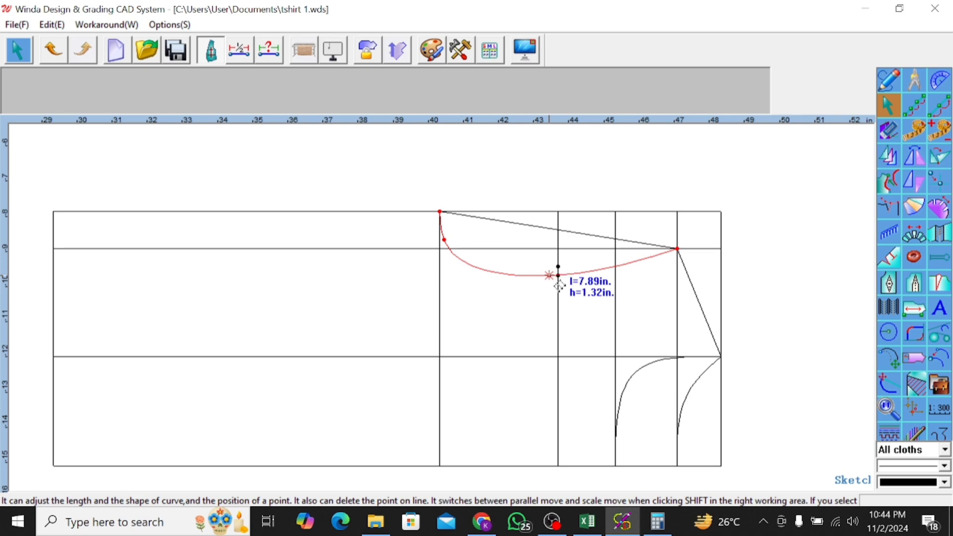
{"action": "right_click", "coordinate": [556, 286]}
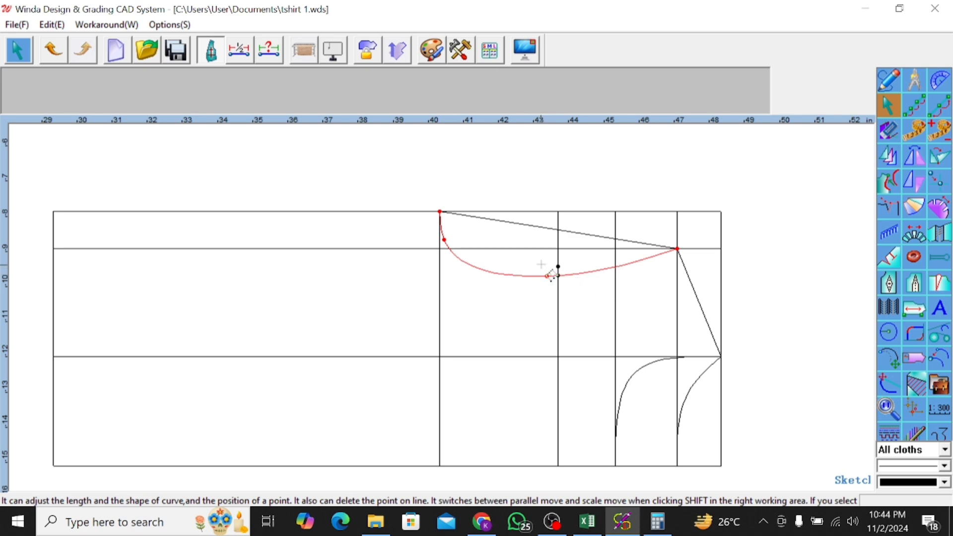
{"action": "right_click", "coordinate": [550, 275]}
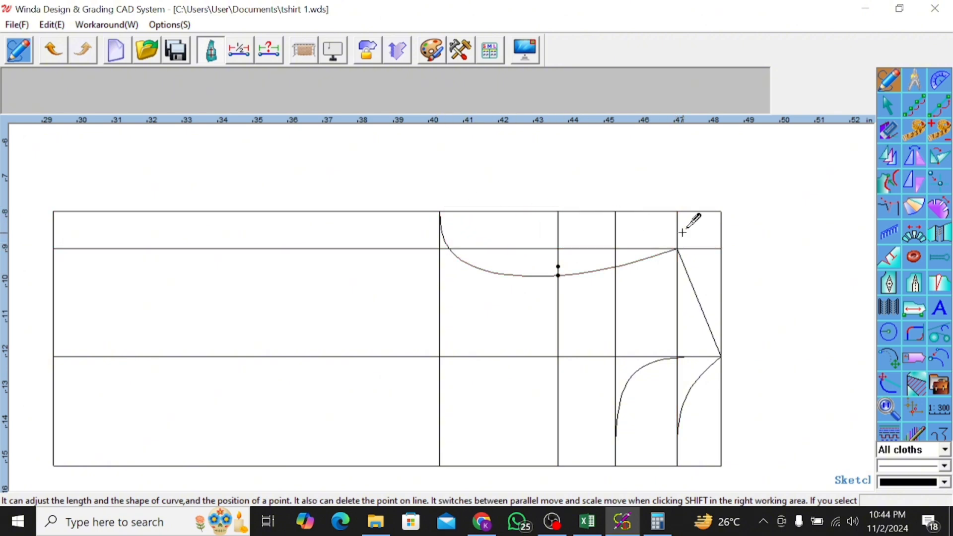
Draw a new straight line from the underarm corner at the chest line to the shoulder tip.
{"action": "left_click", "coordinate": [439, 211]}
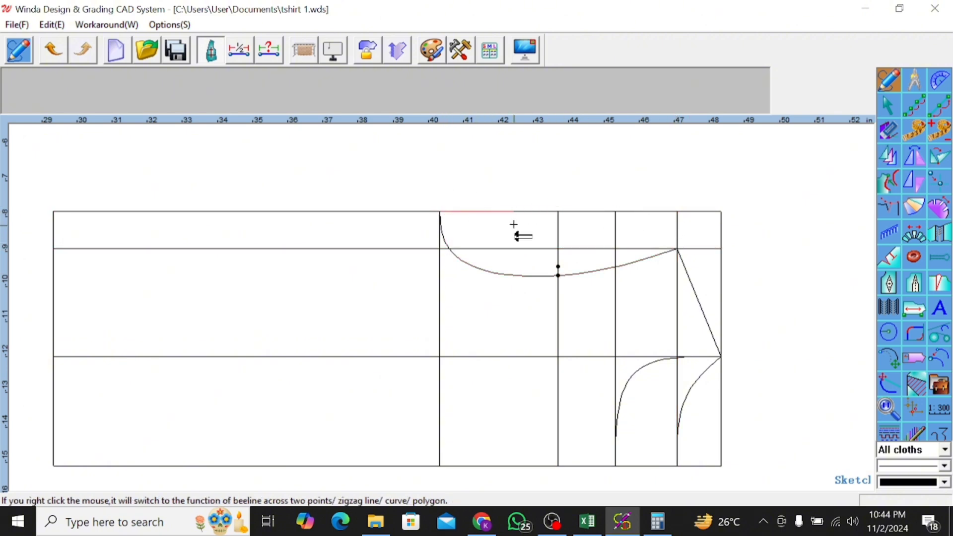
{"action": "left_click", "coordinate": [677, 248]}
{"action": "right_click", "coordinate": [678, 248]}
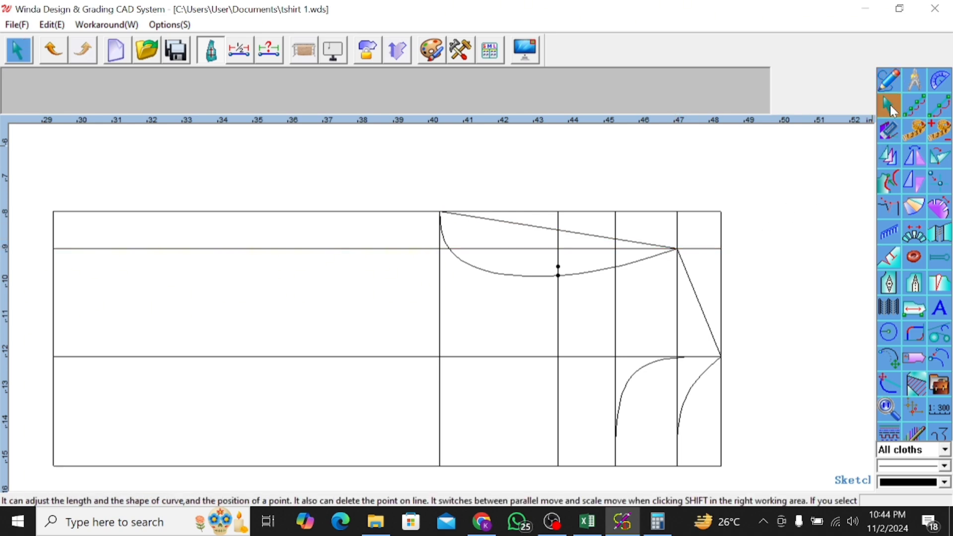
Bend the new armhole line into the shallower back armhole curve through the 5.68 in across-back point.
{"action": "left_click", "coordinate": [531, 226]}
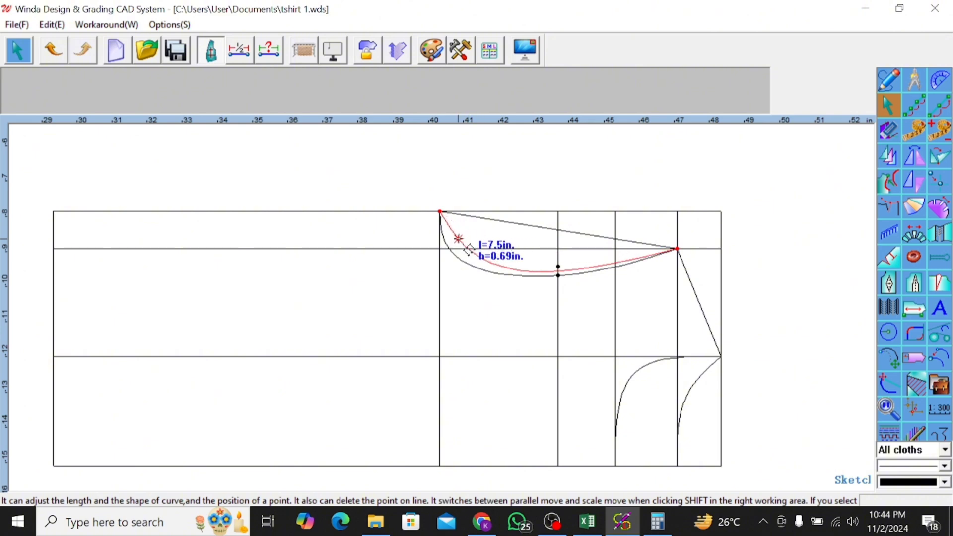
{"action": "left_click", "coordinate": [451, 242]}
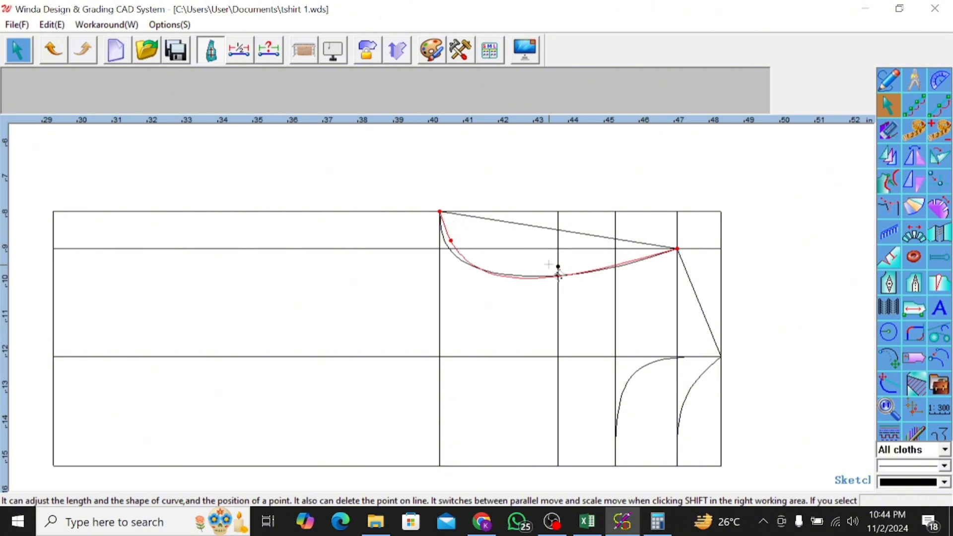
{"action": "scroll", "coordinate": [563, 272], "scroll_direction": "up", "scroll_amount": 3}
{"action": "scroll", "coordinate": [567, 292], "scroll_direction": "up", "scroll_amount": 2}
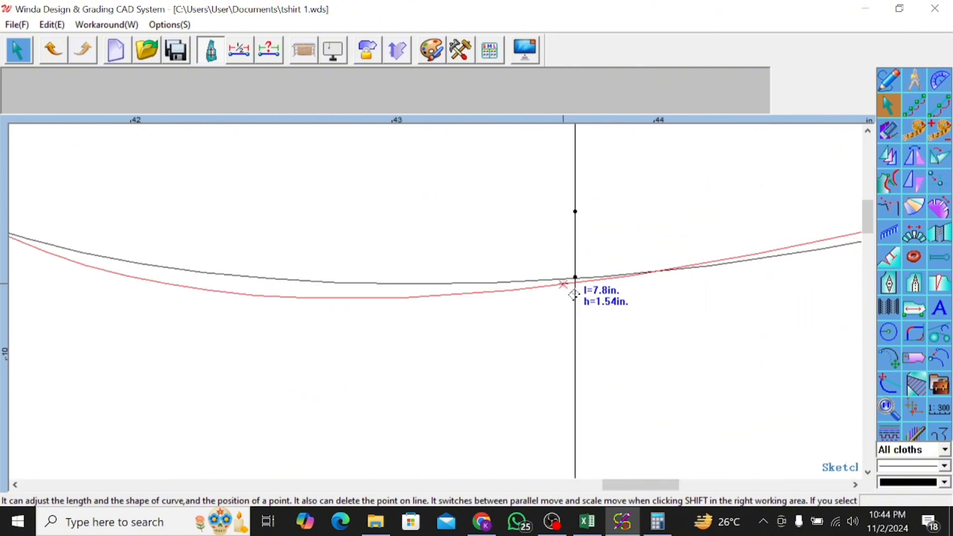
{"action": "left_click", "coordinate": [555, 284]}
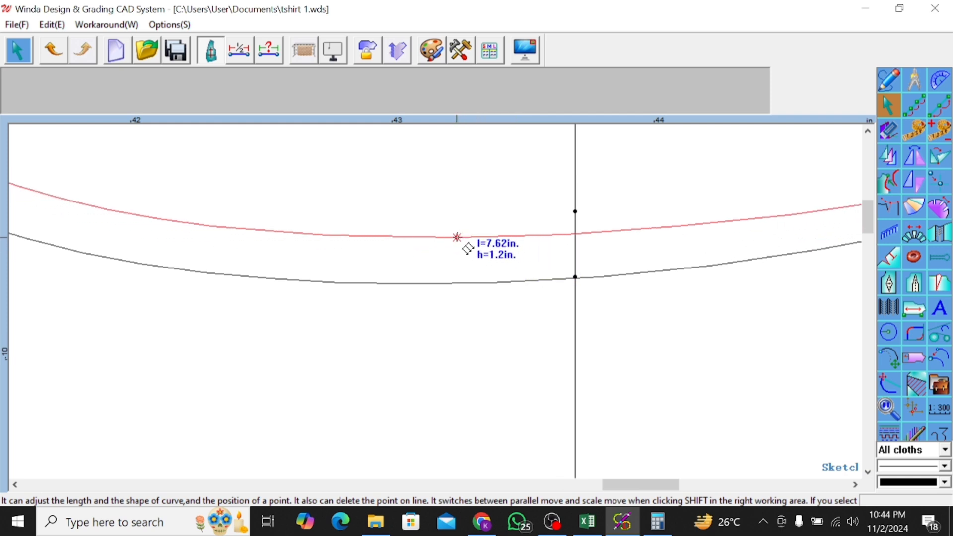
{"action": "left_click", "coordinate": [411, 227]}
{"action": "right_click", "coordinate": [441, 182]}
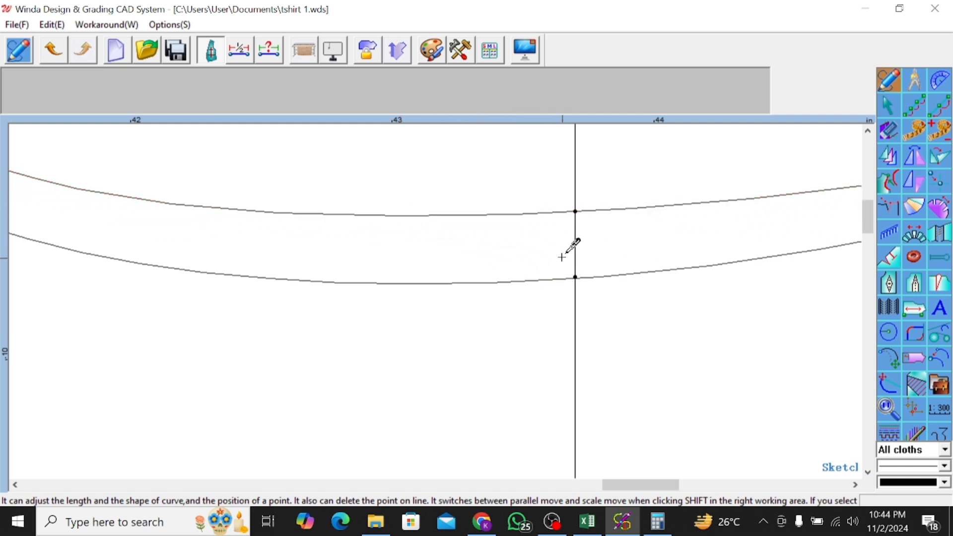
{"action": "scroll", "coordinate": [639, 276], "scroll_direction": "down", "scroll_amount": 7}
{"action": "scroll", "coordinate": [459, 215], "scroll_direction": "down", "scroll_amount": 2}
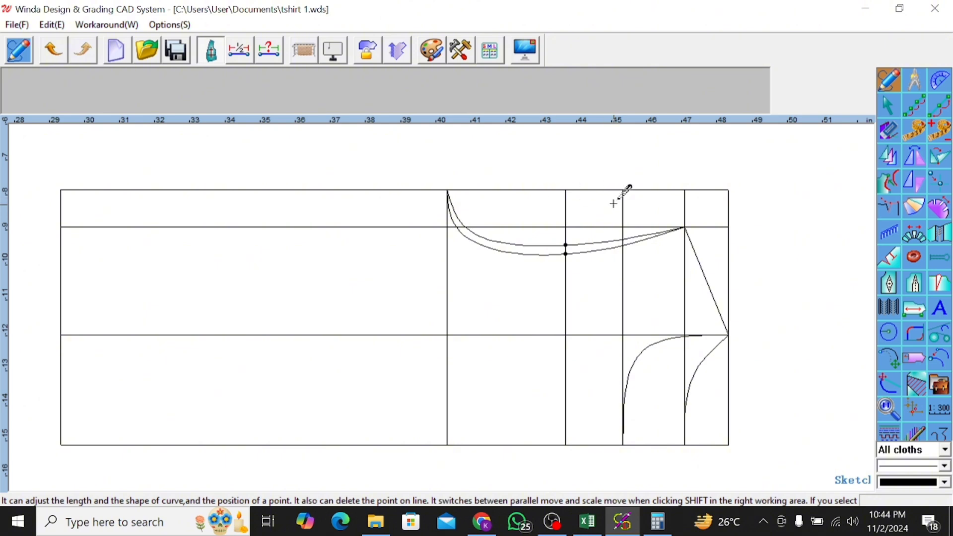
{"action": "left_click", "coordinate": [620, 239]}
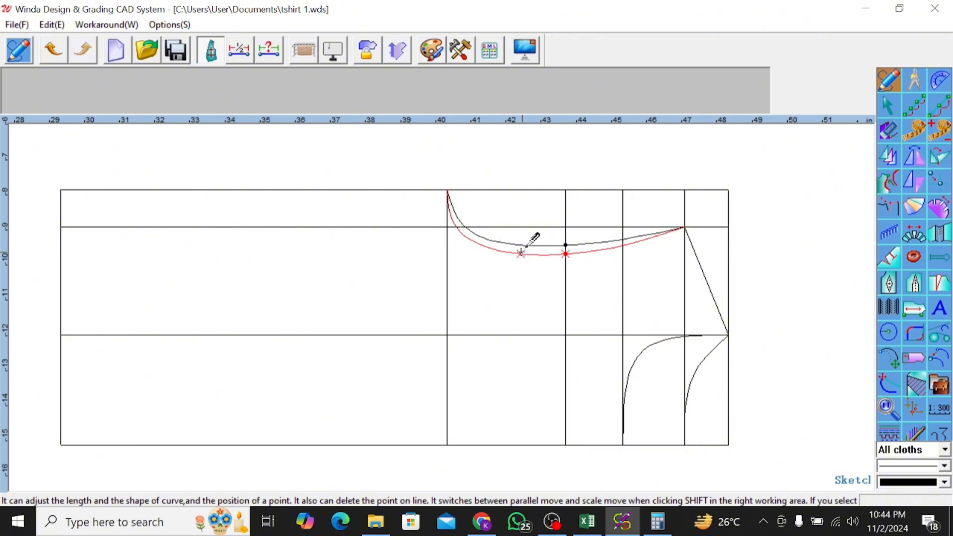
{"action": "scroll", "coordinate": [527, 245], "scroll_direction": "down", "scroll_amount": 1}
{"action": "scroll", "coordinate": [382, 252], "scroll_direction": "down", "scroll_amount": 1}
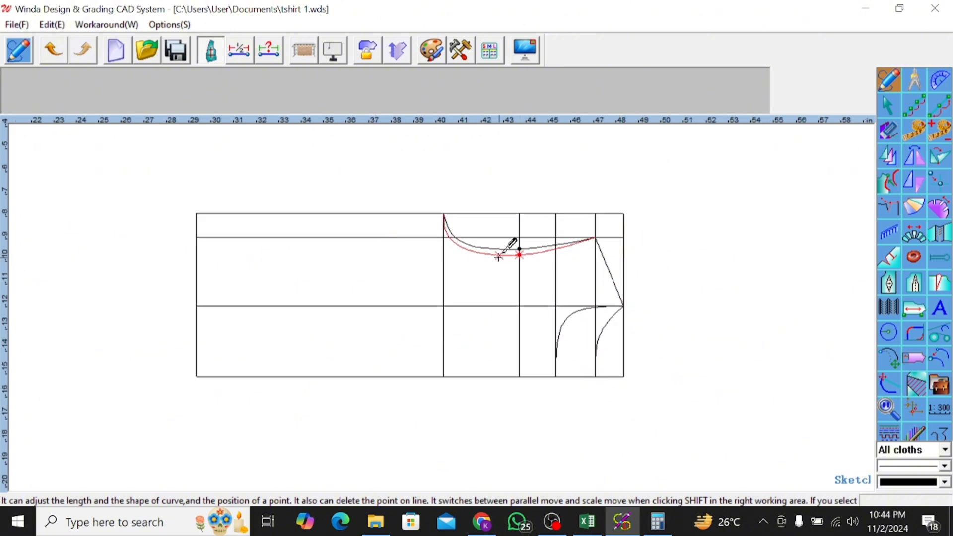
Copy the front outline with the deeper armhole and neckline beside the draft, offset 21.48 in horizontally and 0.59 in vertically.
{"action": "left_click", "coordinate": [890, 157]}
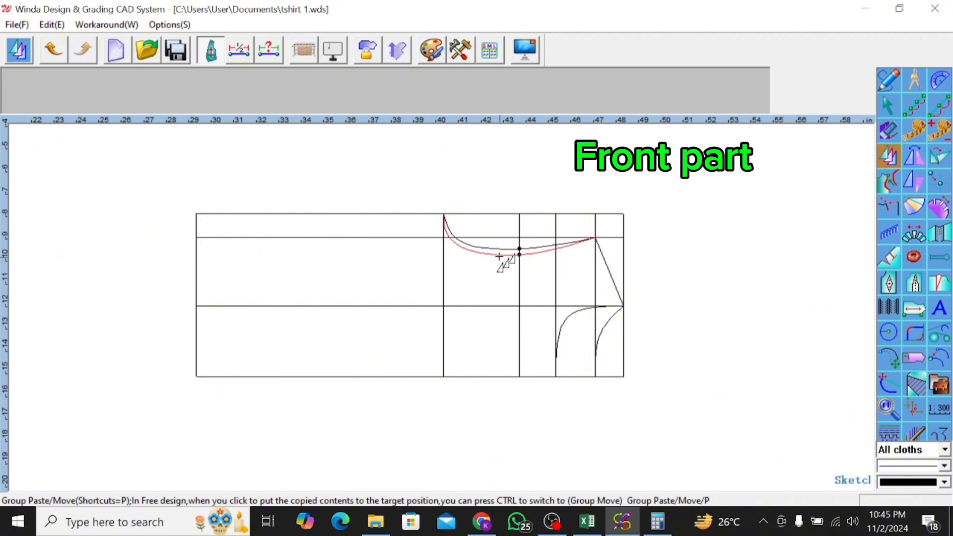
{"action": "left_click", "coordinate": [499, 257]}
{"action": "left_click", "coordinate": [608, 271]}
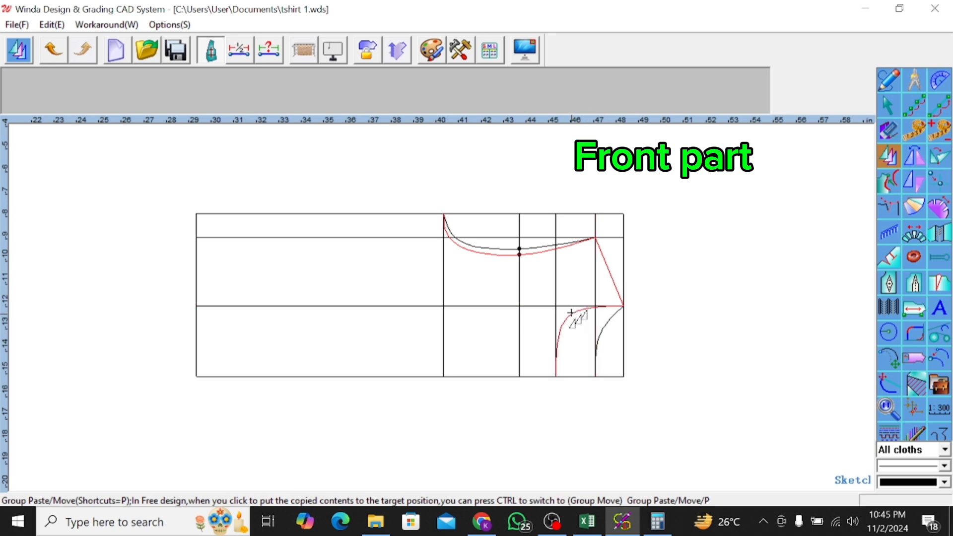
{"action": "left_click", "coordinate": [571, 312]}
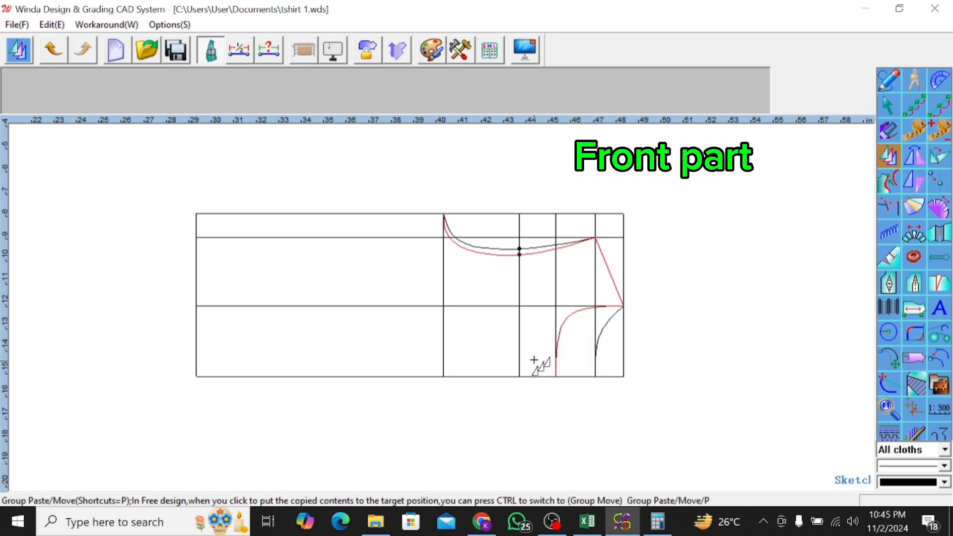
{"action": "left_click", "coordinate": [494, 375]}
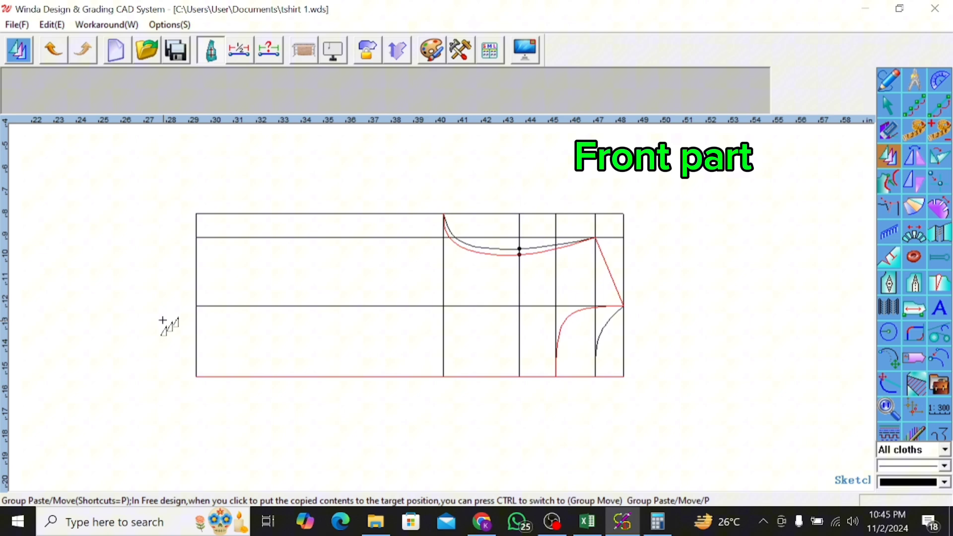
{"action": "left_click", "coordinate": [196, 347]}
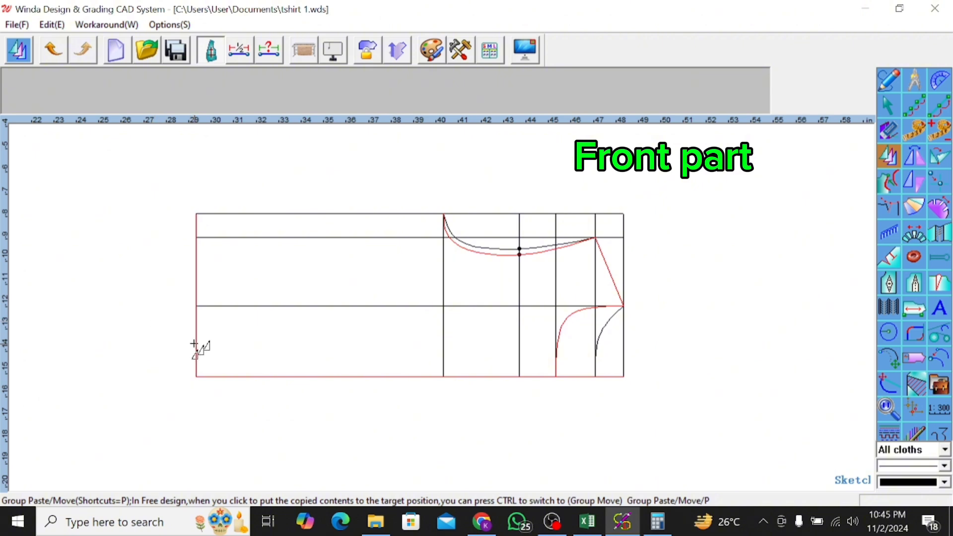
{"action": "left_click", "coordinate": [351, 212]}
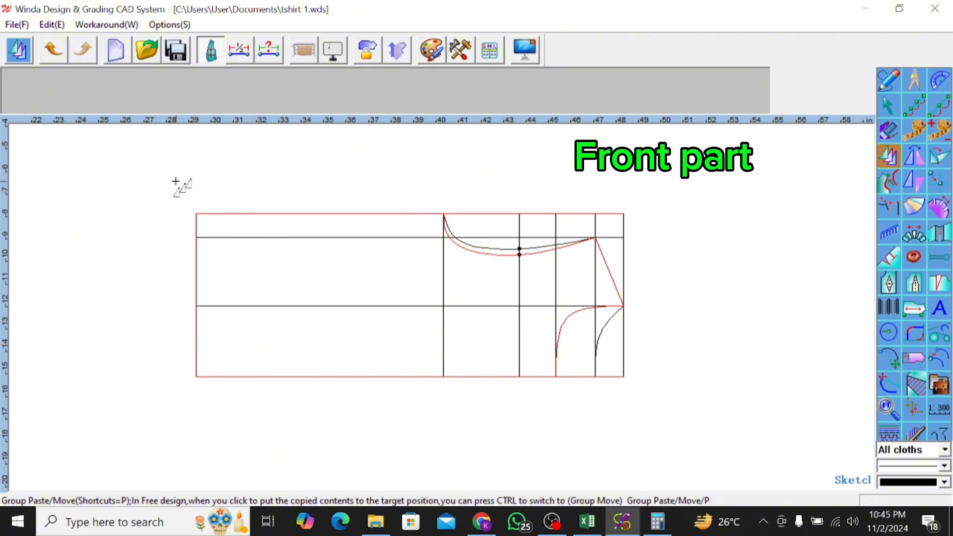
{"action": "scroll", "coordinate": [176, 187], "scroll_direction": "down", "scroll_amount": 1}
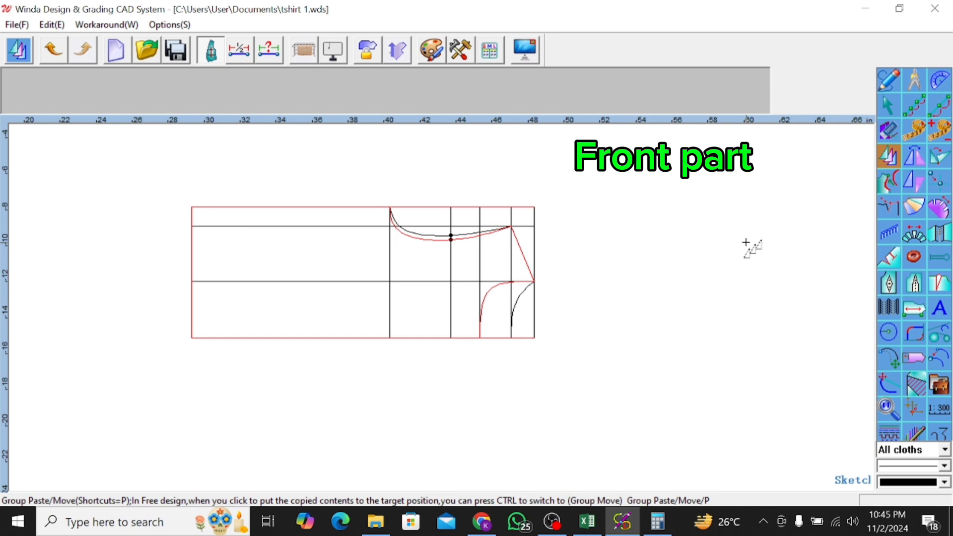
{"action": "left_click", "coordinate": [251, 206]}
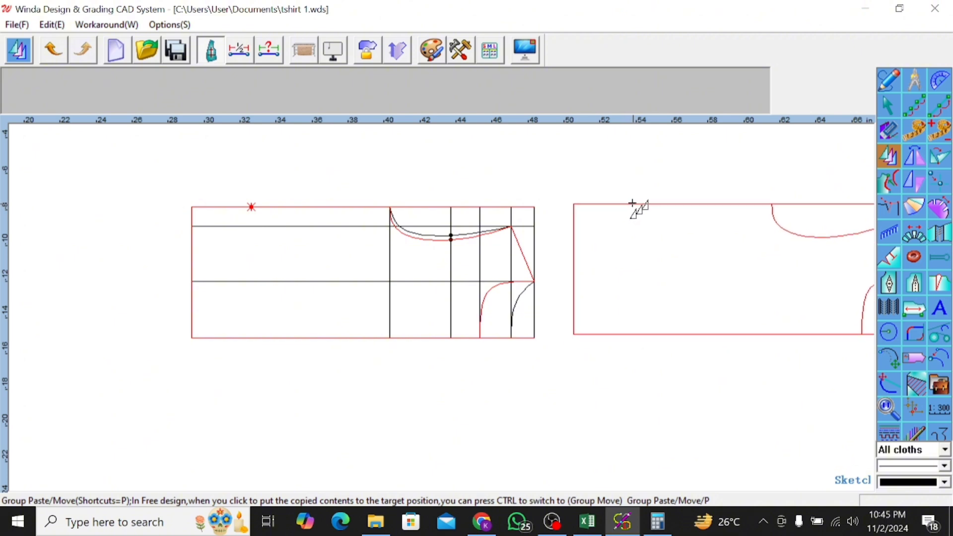
{"action": "left_click", "coordinate": [637, 197]}
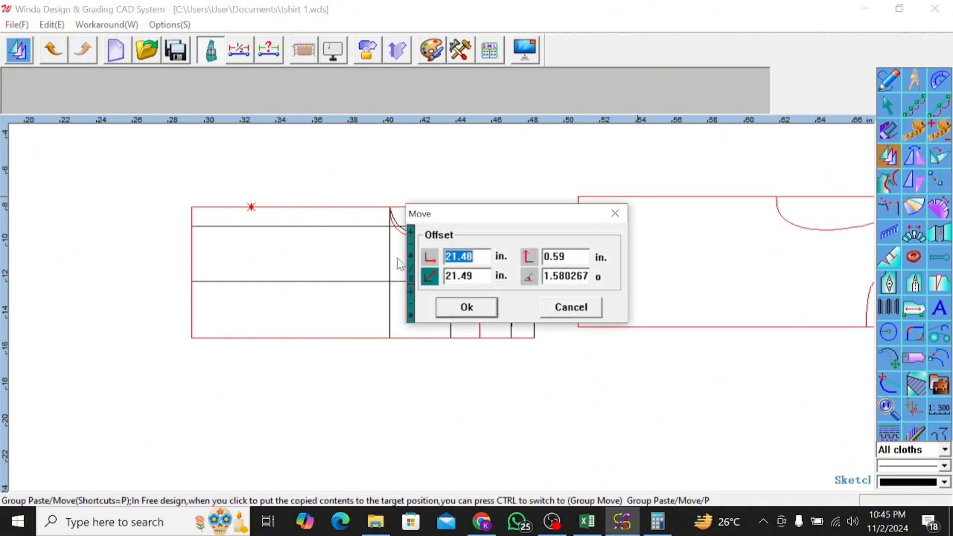
{"action": "left_click", "coordinate": [469, 307]}
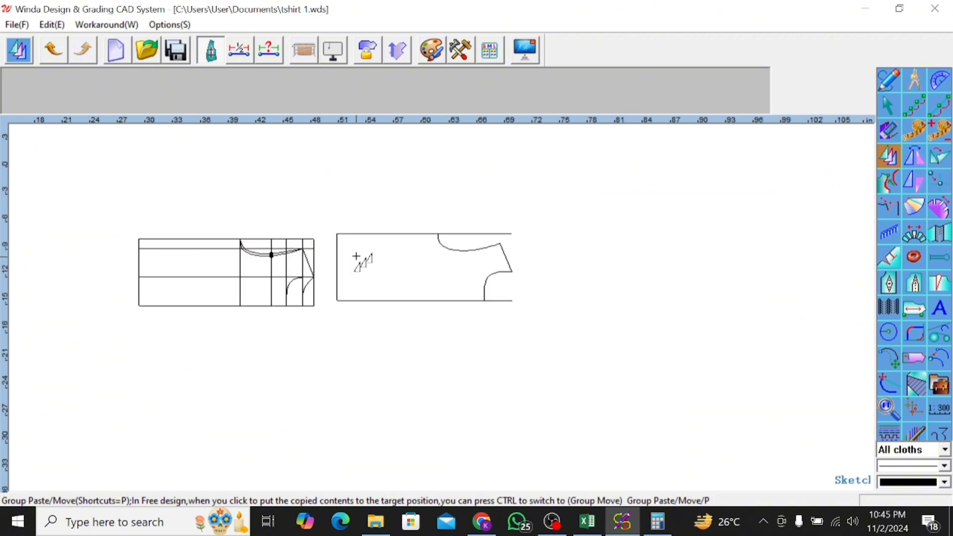
Copy the back outline with the shallower armhole and neckline from the draft into the free space beyond the front part.
{"action": "scroll", "coordinate": [407, 257], "scroll_direction": "up", "scroll_amount": 1}
{"action": "scroll", "coordinate": [592, 225], "scroll_direction": "down", "scroll_amount": 2}
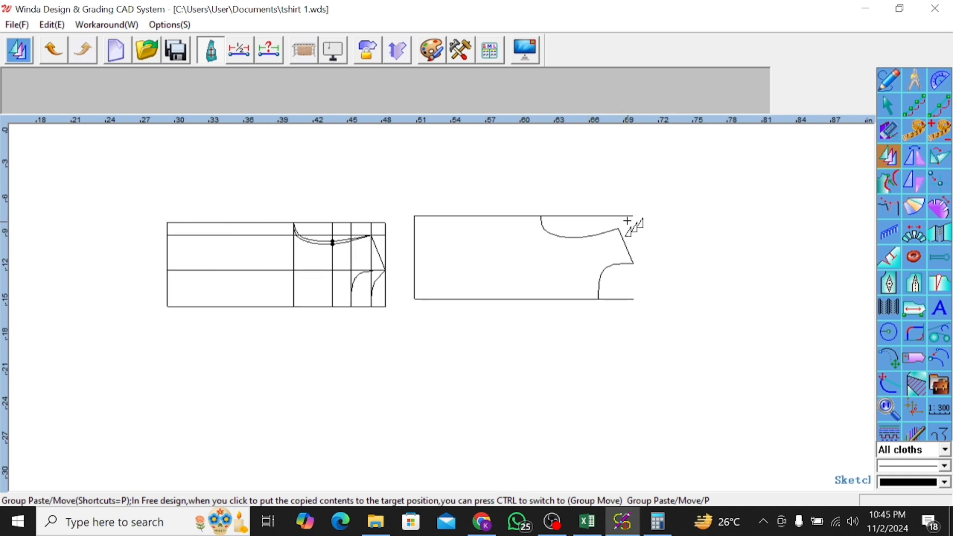
{"action": "scroll", "coordinate": [307, 233], "scroll_direction": "up", "scroll_amount": 2}
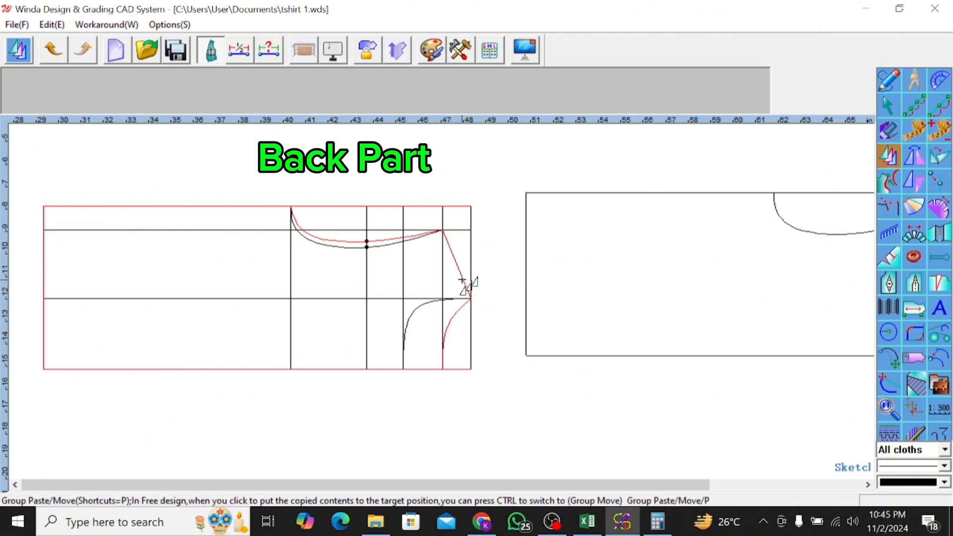
{"action": "scroll", "coordinate": [291, 276], "scroll_direction": "down", "scroll_amount": 2}
{"action": "scroll", "coordinate": [285, 278], "scroll_direction": "down", "scroll_amount": 1}
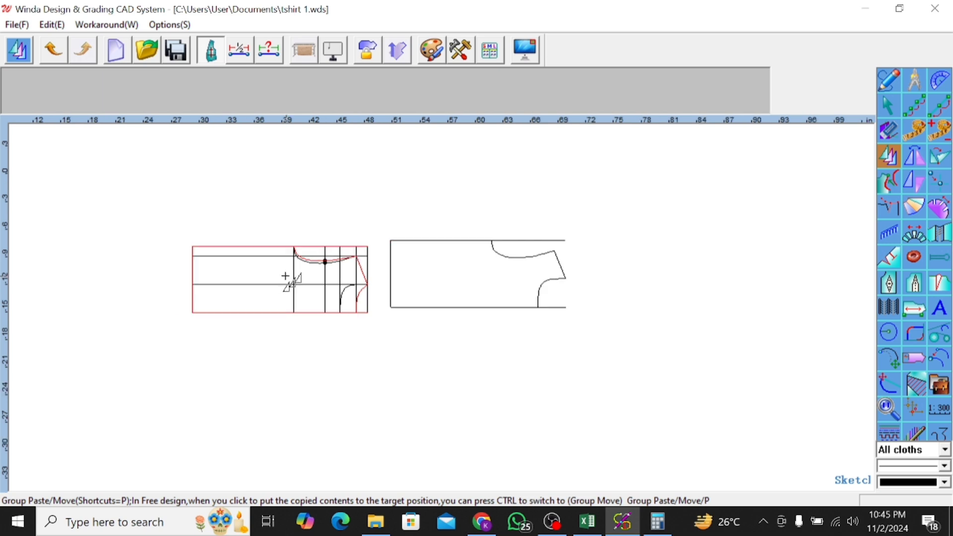
{"action": "left_click", "coordinate": [225, 312]}
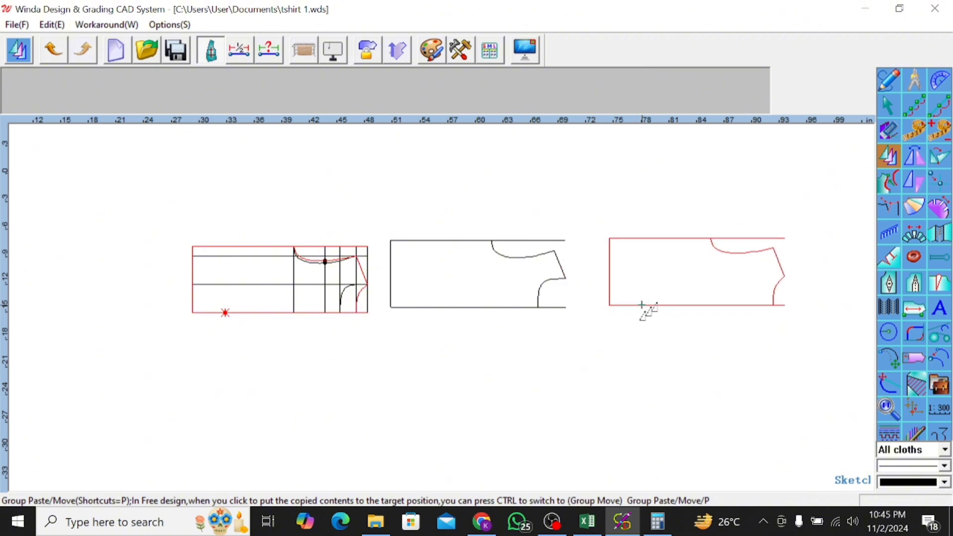
{"action": "left_click", "coordinate": [643, 307]}
{"action": "left_click", "coordinate": [471, 286]}
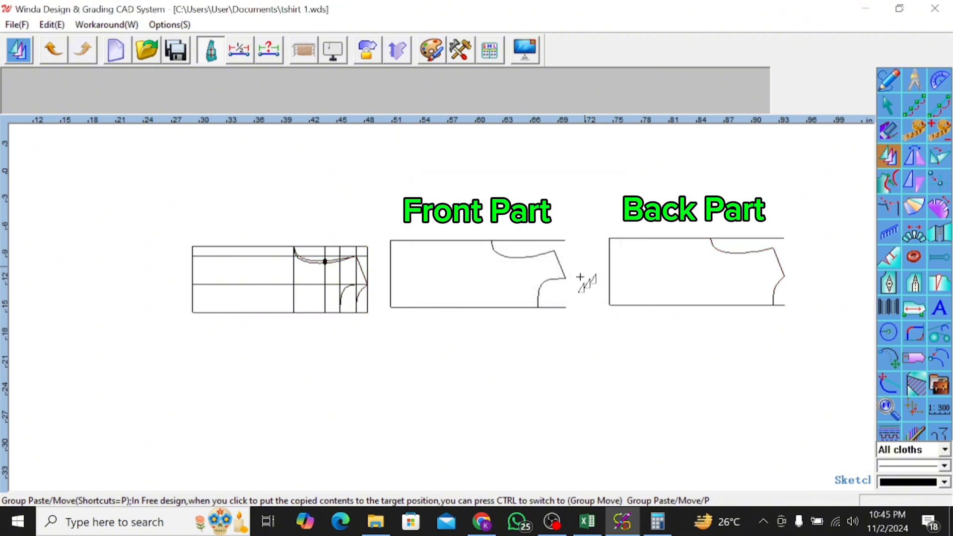
Trim the front part's side line back to the underarm end of the armhole curve with the Aptitude Pen.
{"action": "scroll", "coordinate": [501, 240], "scroll_direction": "up", "scroll_amount": 3}
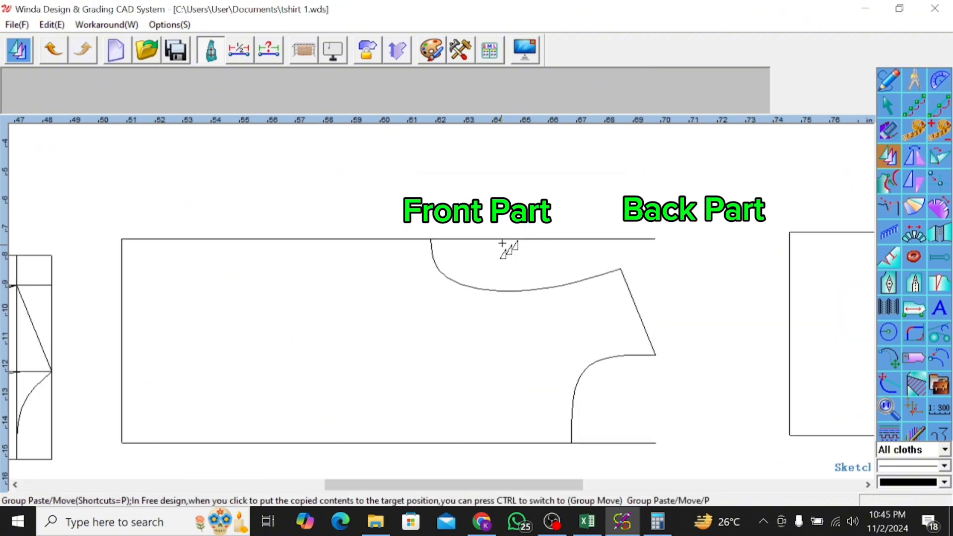
{"action": "scroll", "coordinate": [540, 246], "scroll_direction": "down", "scroll_amount": 4}
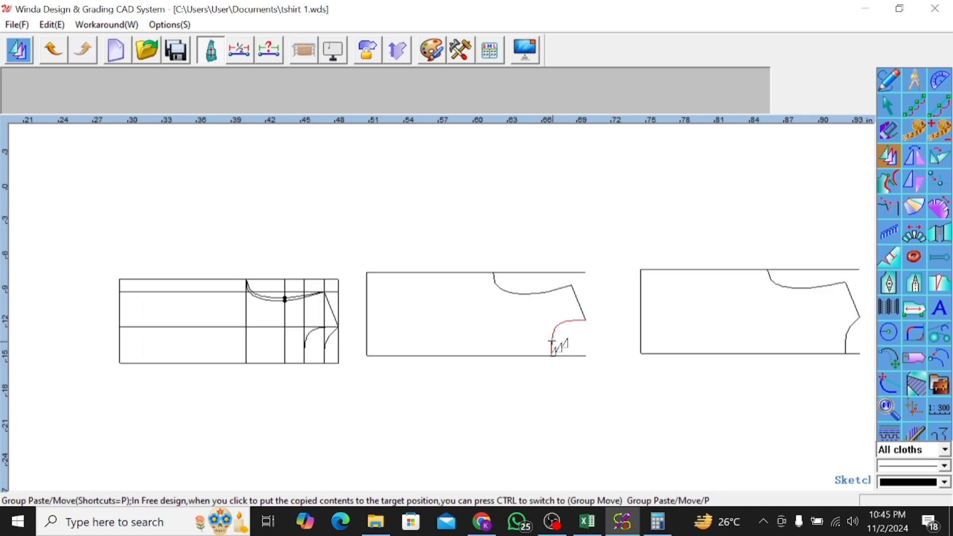
{"action": "scroll", "coordinate": [727, 387], "scroll_direction": "down", "scroll_amount": 2}
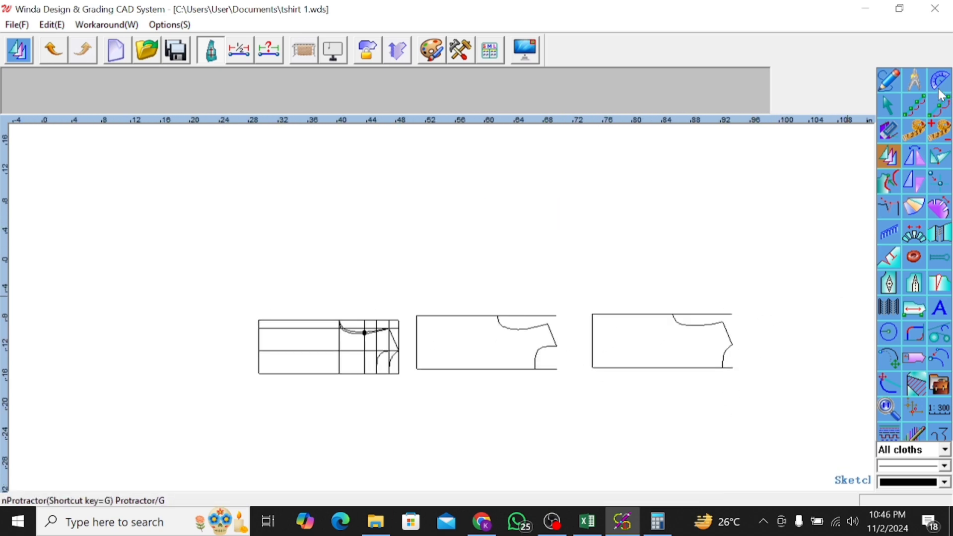
{"action": "left_click", "coordinate": [887, 82]}
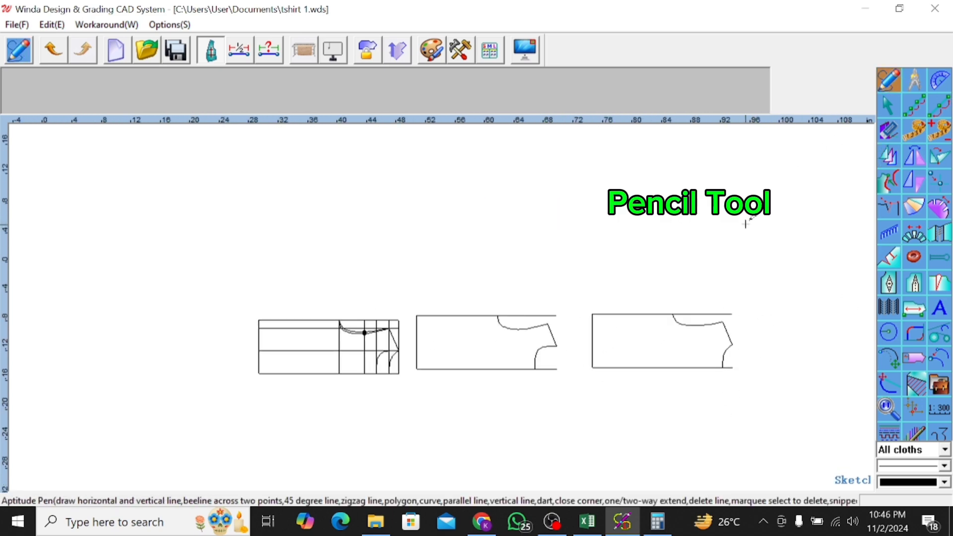
{"action": "scroll", "coordinate": [474, 353], "scroll_direction": "up", "scroll_amount": 3}
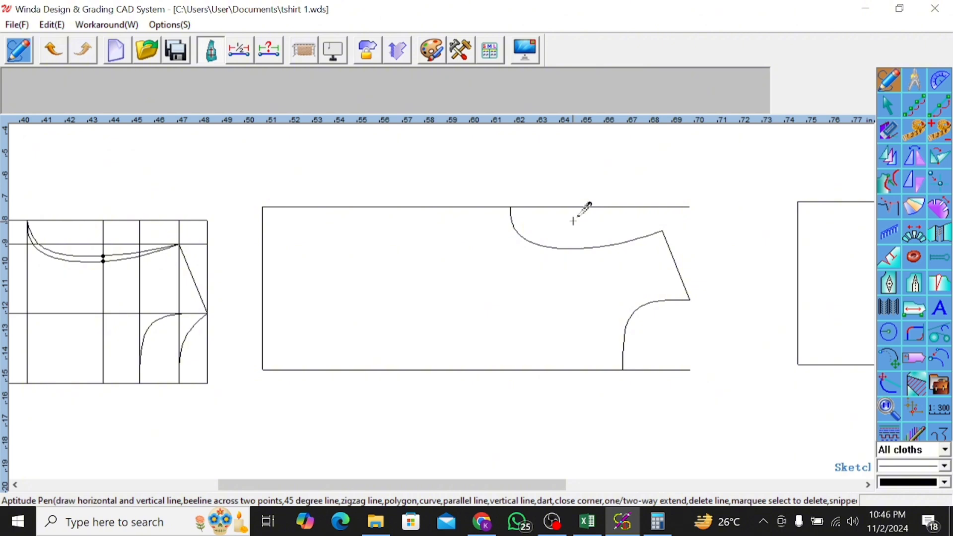
{"action": "left_click_drag", "start_coordinate": [573, 221], "coordinate": [680, 167]}
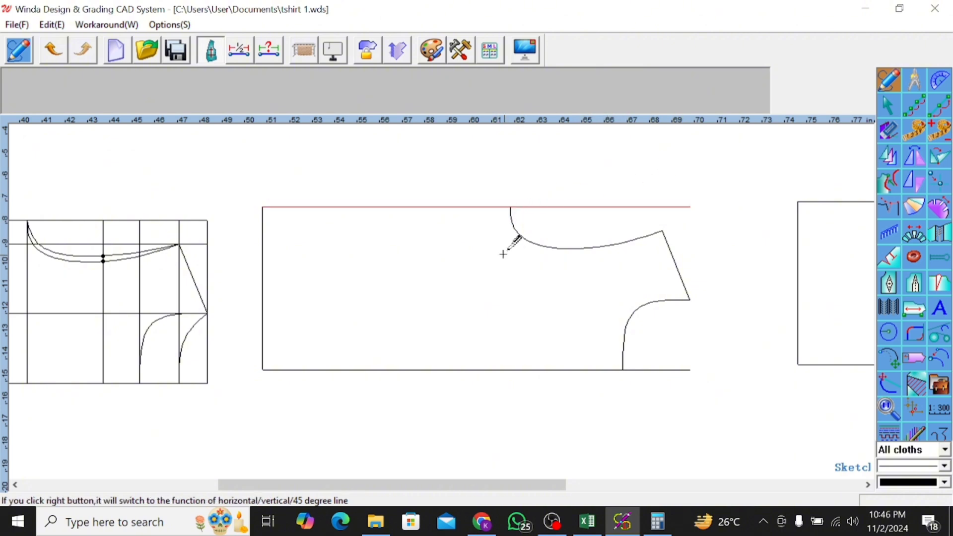
{"action": "left_click_drag", "start_coordinate": [514, 266], "coordinate": [578, 210]}
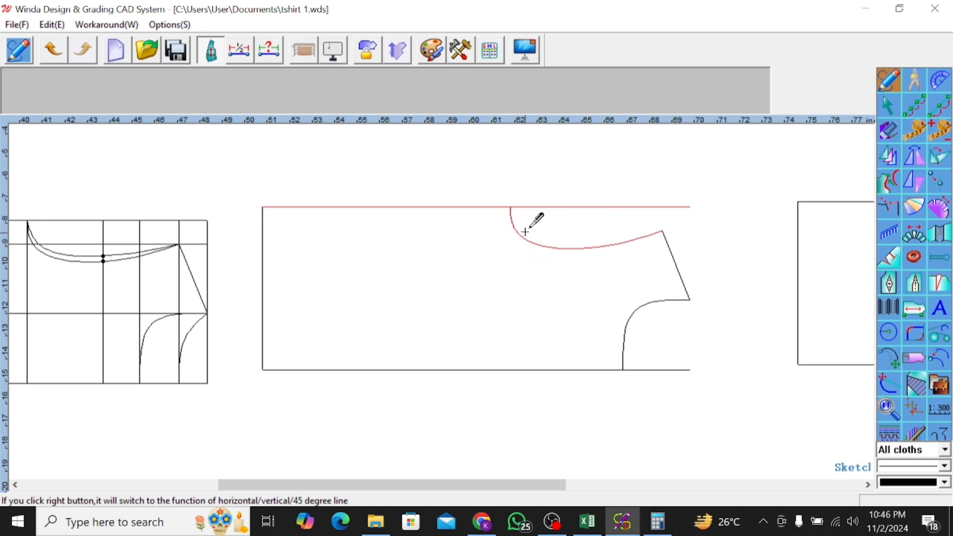
{"action": "right_click", "coordinate": [433, 241]}
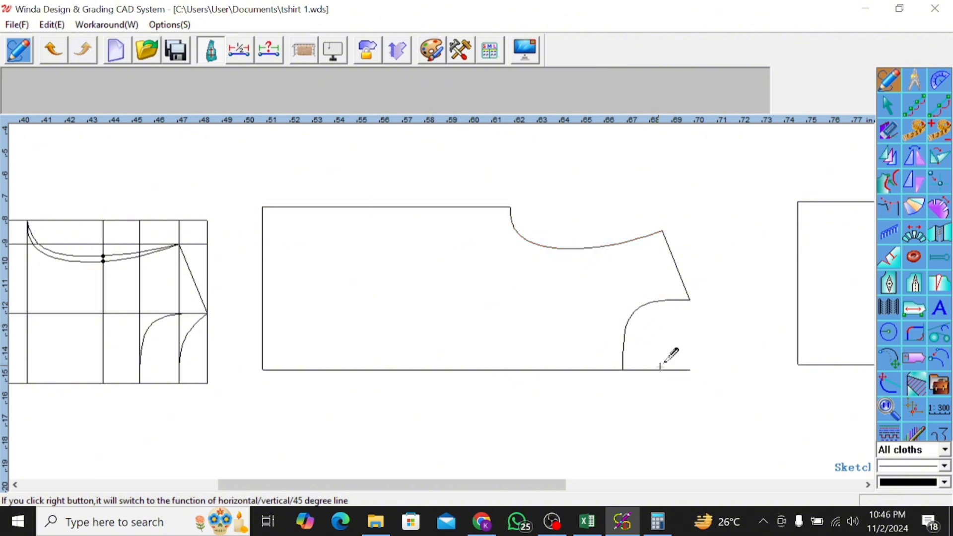
Trim the front part's centre line back to the lower end of the neckline curve.
{"action": "left_click_drag", "start_coordinate": [667, 405], "coordinate": [676, 340]}
{"action": "left_click", "coordinate": [624, 344]}
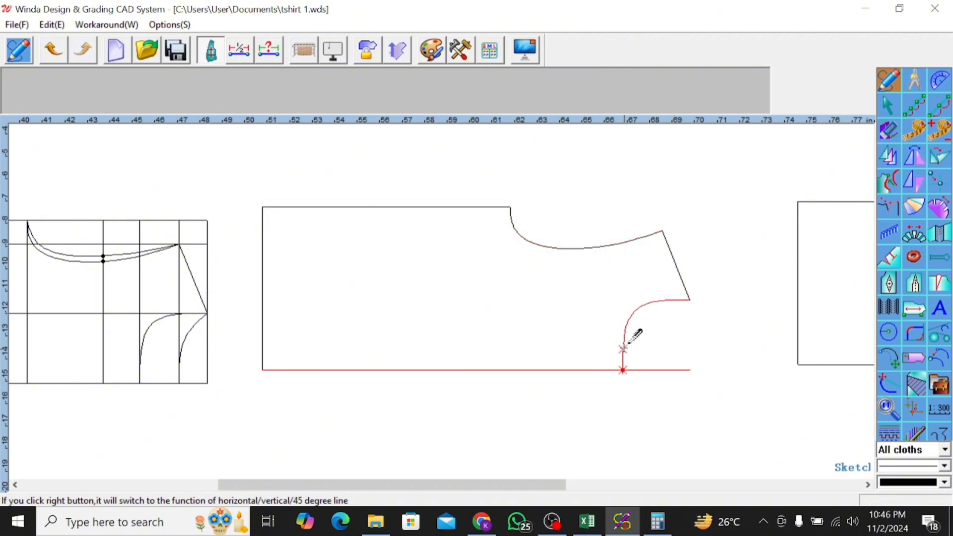
{"action": "right_click", "coordinate": [624, 346]}
Trim the back part's side line back to the underarm end of its armhole curve.
{"action": "scroll", "coordinate": [204, 318], "scroll_direction": "down", "scroll_amount": 3}
{"action": "scroll", "coordinate": [714, 264], "scroll_direction": "up", "scroll_amount": 2}
{"action": "scroll", "coordinate": [635, 273], "scroll_direction": "up", "scroll_amount": 1}
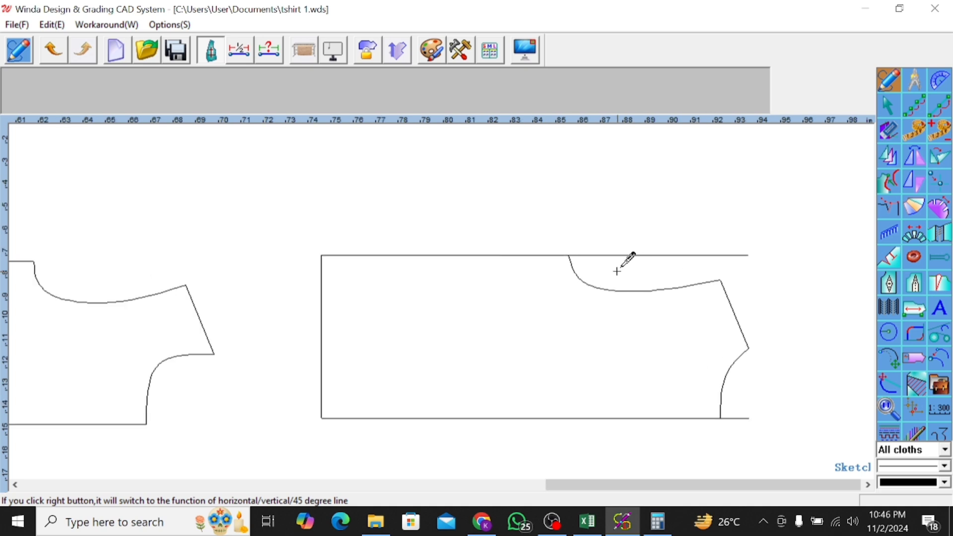
{"action": "left_click_drag", "start_coordinate": [613, 272], "coordinate": [627, 219]}
{"action": "left_click", "coordinate": [577, 270]}
{"action": "right_click", "coordinate": [578, 270]}
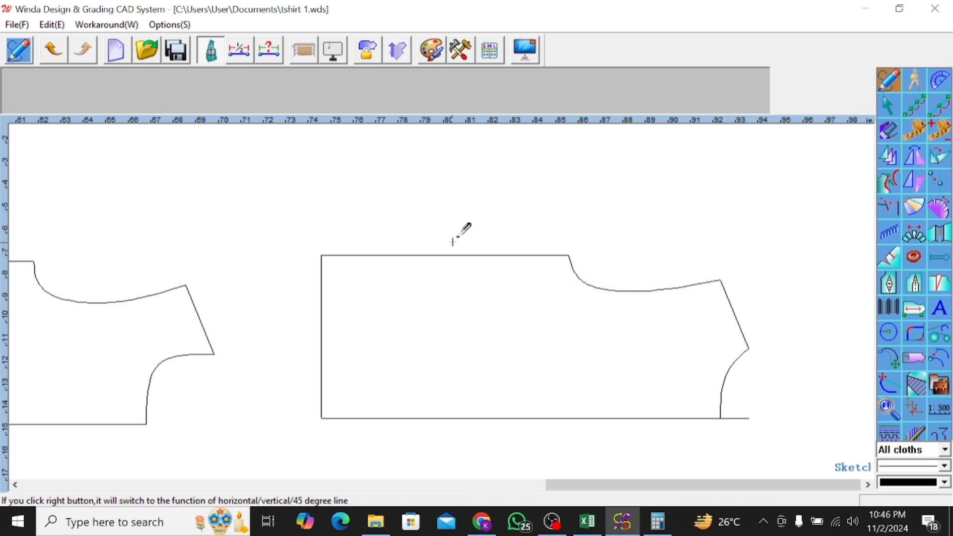
Trim the back part's centre line back to the lower end of its neckline curve.
{"action": "scroll", "coordinate": [749, 441], "scroll_direction": "up", "scroll_amount": 2}
{"action": "scroll", "coordinate": [749, 441], "scroll_direction": "up", "scroll_amount": 1}
{"action": "left_click_drag", "start_coordinate": [737, 457], "coordinate": [712, 391]}
{"action": "left_click", "coordinate": [711, 391]}
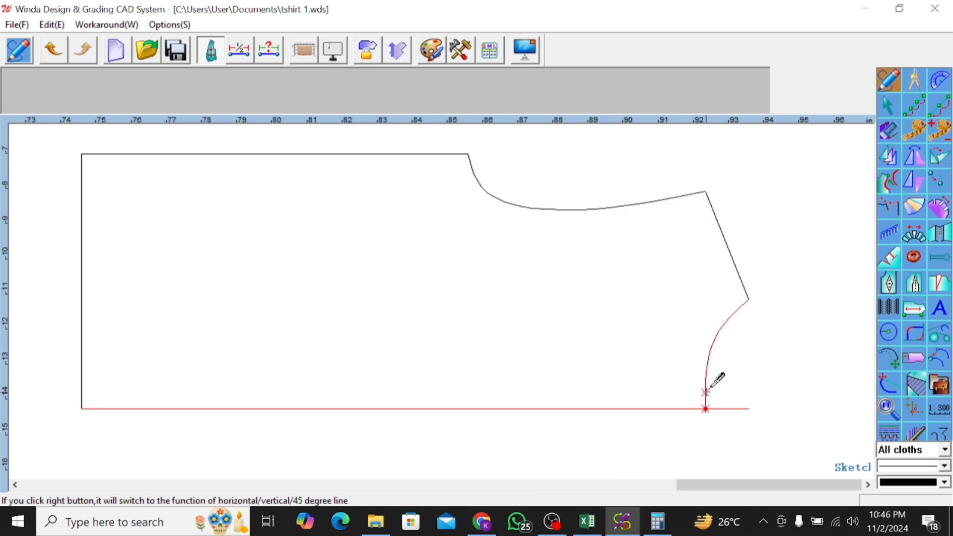
{"action": "right_click", "coordinate": [711, 392]}
Mirror the front half pattern across its centre line with Symmetry Copy to form the full front piece.
{"action": "scroll", "coordinate": [729, 293], "scroll_direction": "down", "scroll_amount": 3}
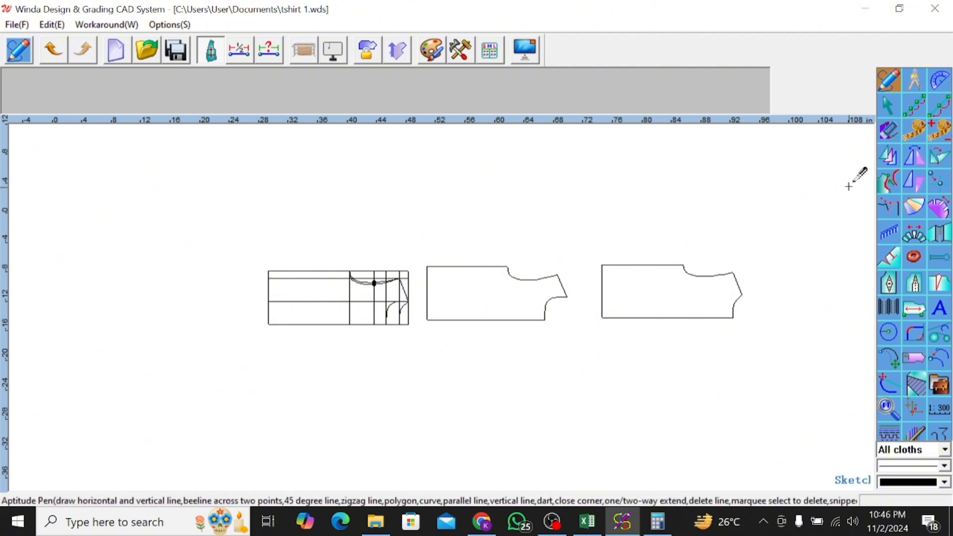
{"action": "left_click", "coordinate": [915, 156]}
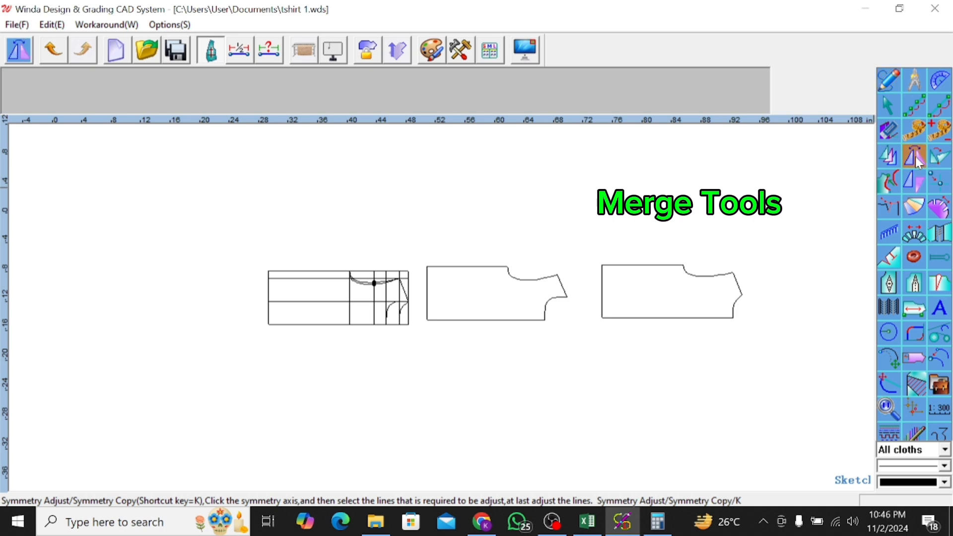
{"action": "scroll", "coordinate": [524, 338], "scroll_direction": "up", "scroll_amount": 2}
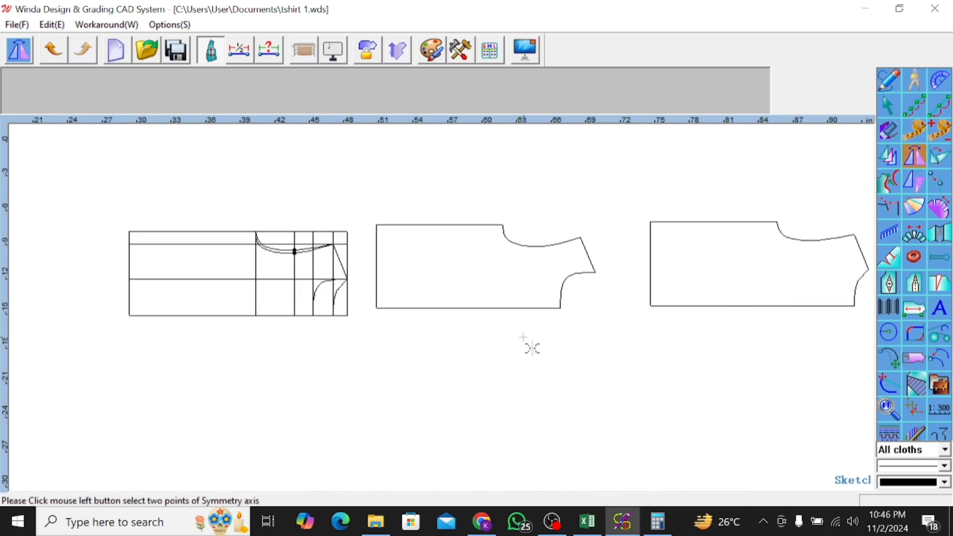
{"action": "scroll", "coordinate": [524, 338], "scroll_direction": "up", "scroll_amount": 1}
{"action": "left_click", "coordinate": [569, 300]}
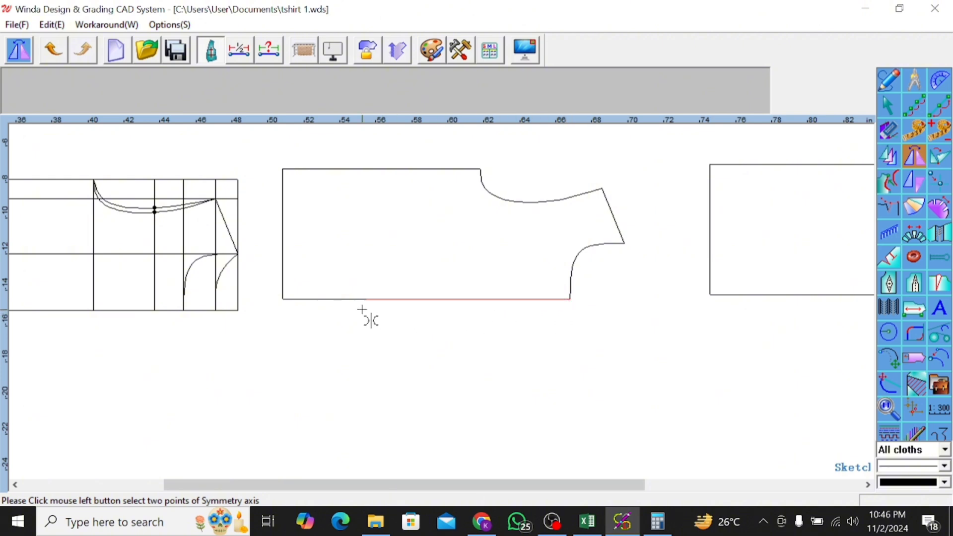
{"action": "left_click", "coordinate": [282, 300]}
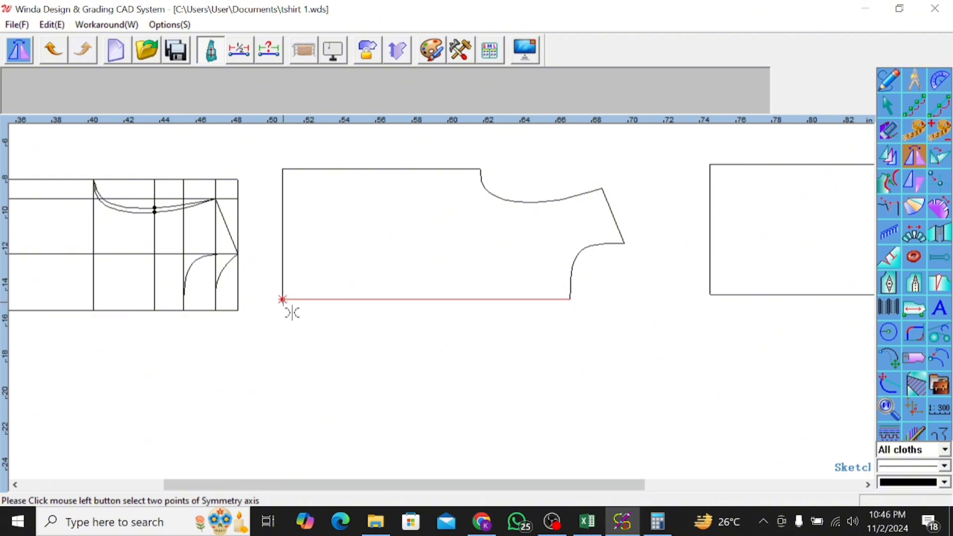
{"action": "left_click", "coordinate": [459, 299]}
{"action": "scroll", "coordinate": [484, 281], "scroll_direction": "down", "scroll_amount": 1}
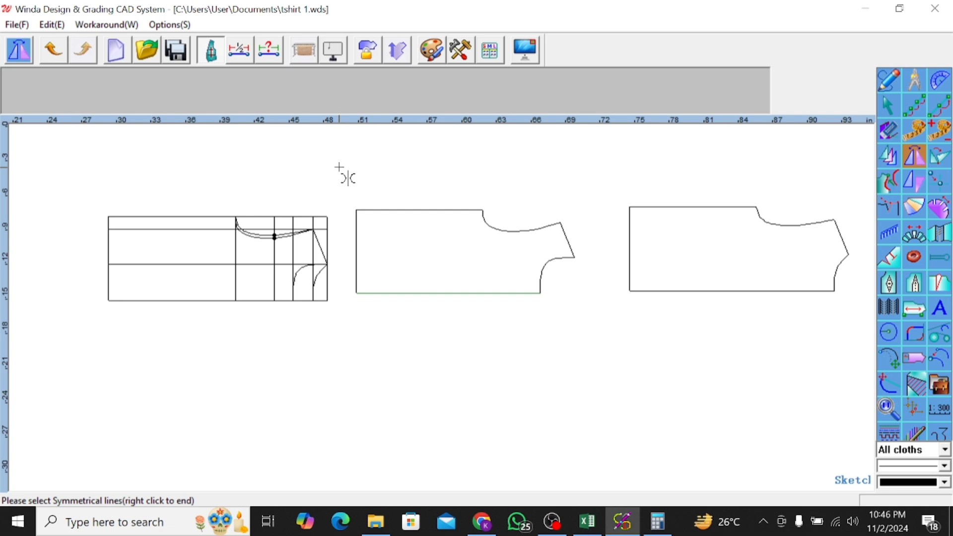
{"action": "left_click_drag", "start_coordinate": [339, 168], "coordinate": [601, 277]}
{"action": "right_click", "coordinate": [597, 272]}
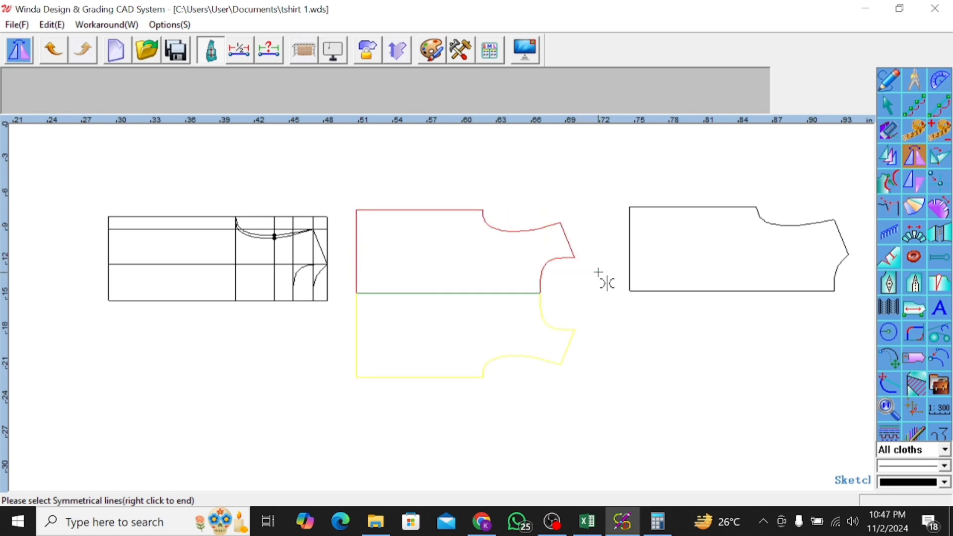
{"action": "right_click", "coordinate": [686, 364]}
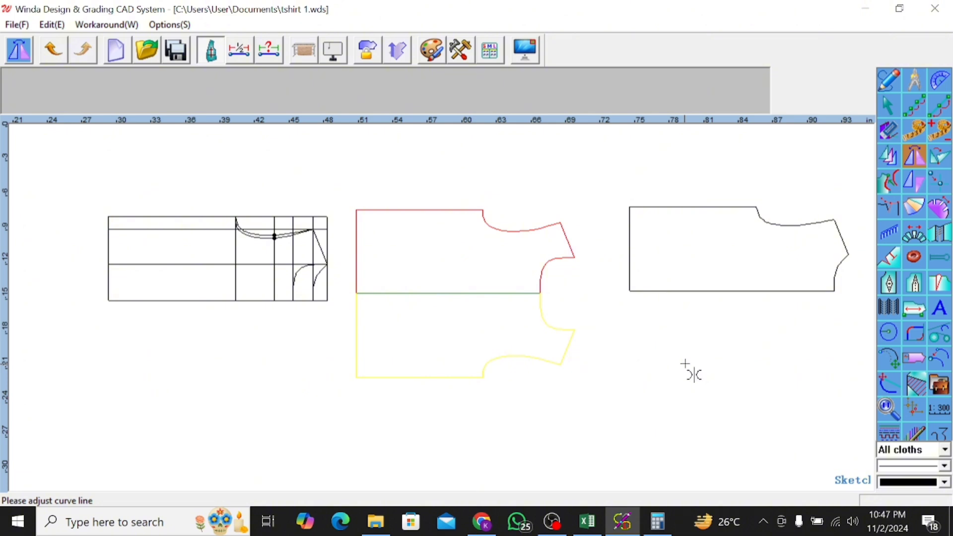
{"action": "right_click", "coordinate": [685, 365]}
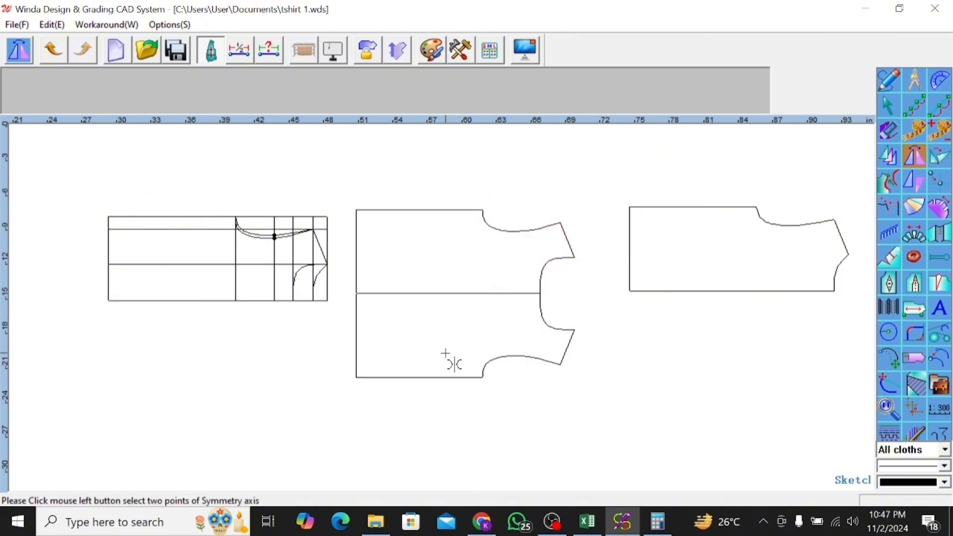
Mirror the back half pattern across its centre line with Symmetry Copy to form the full back piece.
{"action": "scroll", "coordinate": [336, 234], "scroll_direction": "down", "scroll_amount": 1}
{"action": "scroll", "coordinate": [660, 283], "scroll_direction": "up", "scroll_amount": 1}
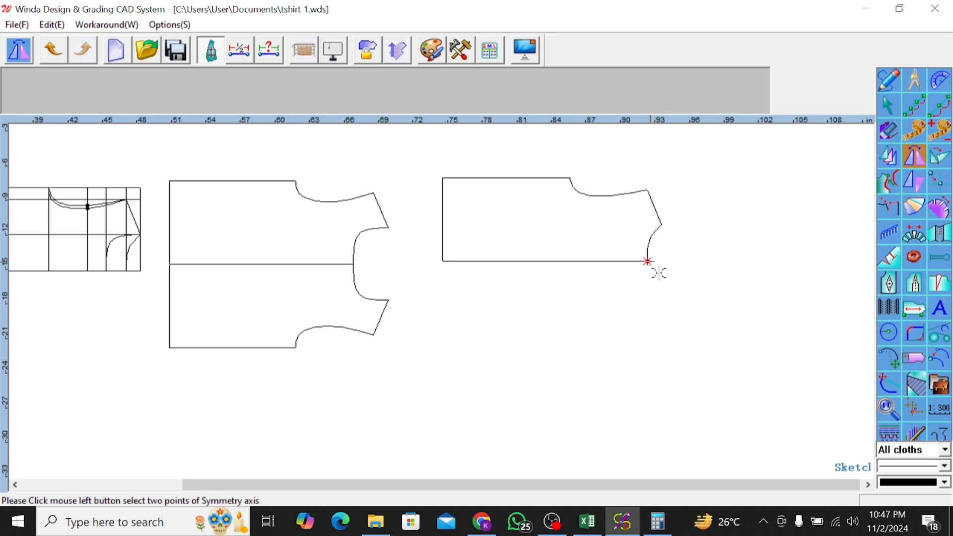
{"action": "left_click", "coordinate": [648, 262]}
{"action": "left_click", "coordinate": [442, 261]}
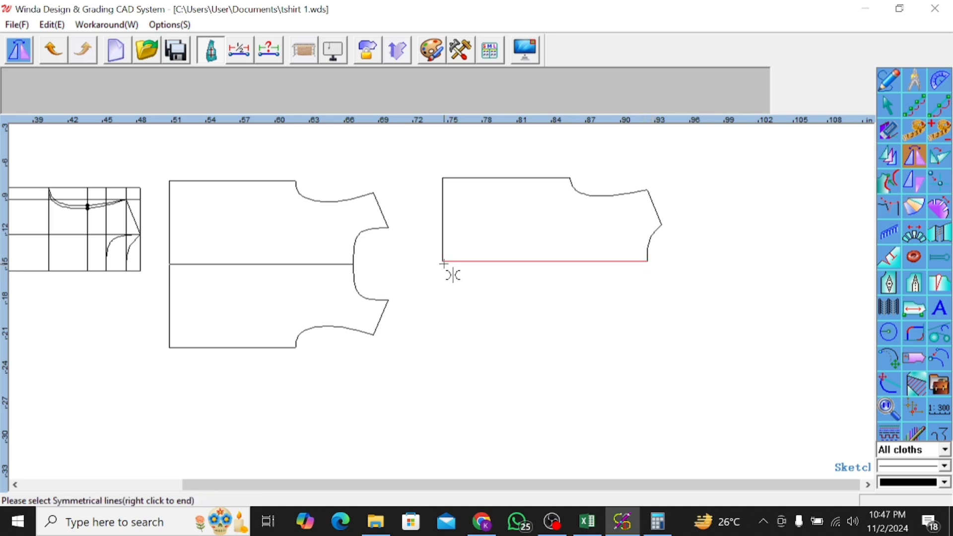
{"action": "left_click_drag", "start_coordinate": [419, 142], "coordinate": [715, 243]}
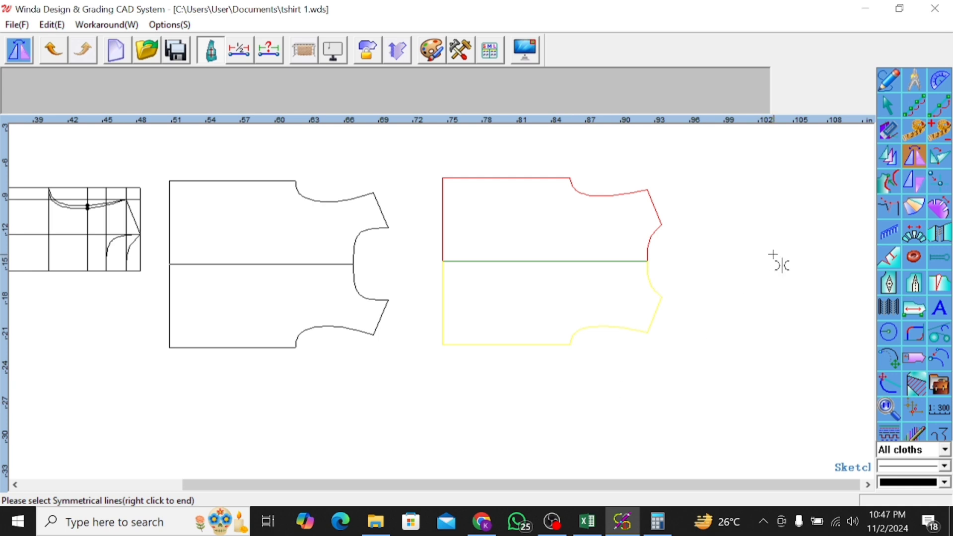
{"action": "right_click", "coordinate": [773, 255]}
{"action": "right_click", "coordinate": [773, 255]}
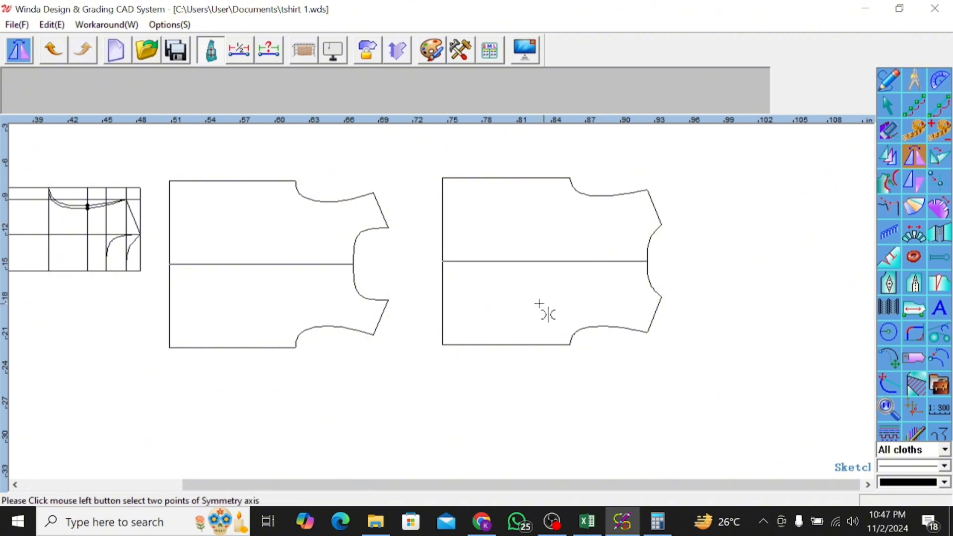
Erase the centre lines inside the full back and front pieces.
{"action": "left_click", "coordinate": [889, 130]}
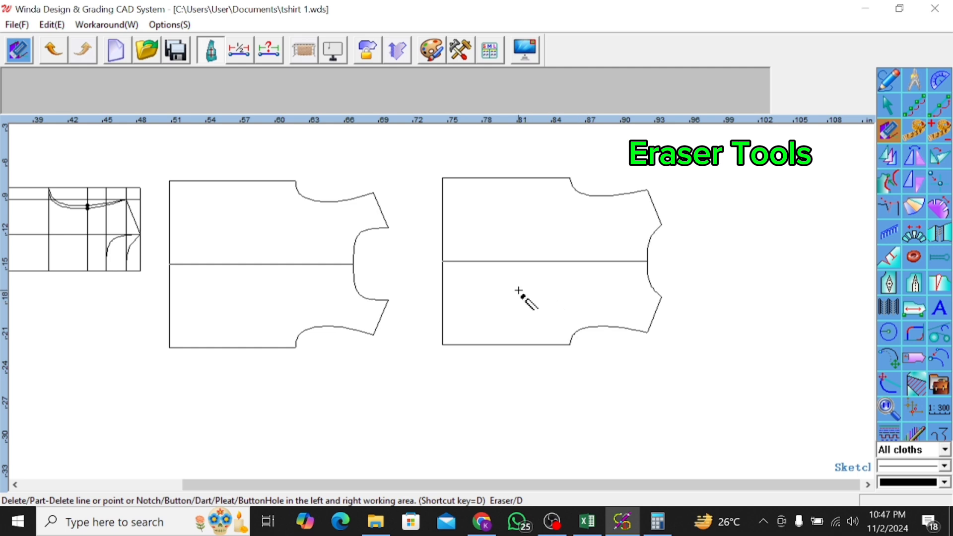
{"action": "left_click", "coordinate": [536, 262]}
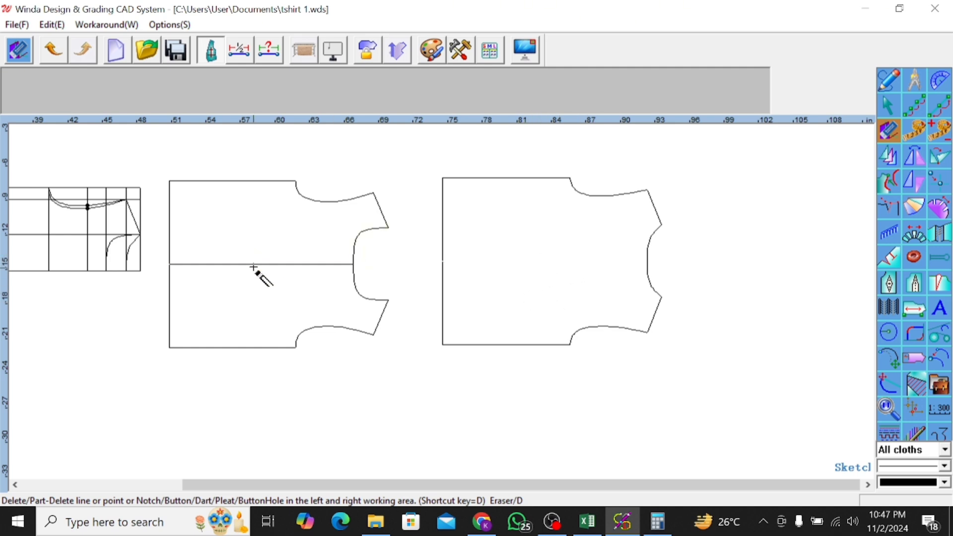
{"action": "left_click", "coordinate": [259, 265]}
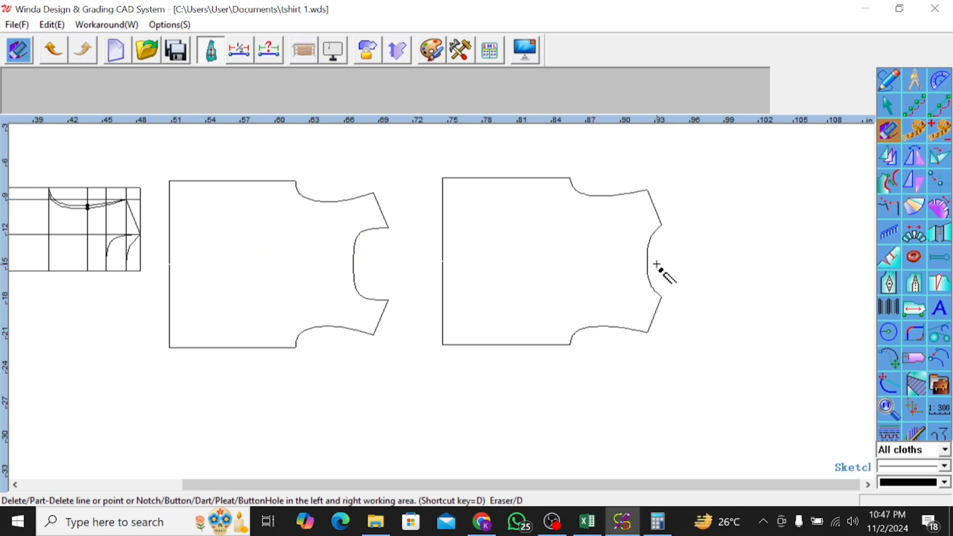
Join the two halves of the back piece's hem into one line with the Connect the line tool.
{"action": "scroll", "coordinate": [657, 260], "scroll_direction": "up", "scroll_amount": 1}
{"action": "scroll", "coordinate": [272, 263], "scroll_direction": "up", "scroll_amount": 5}
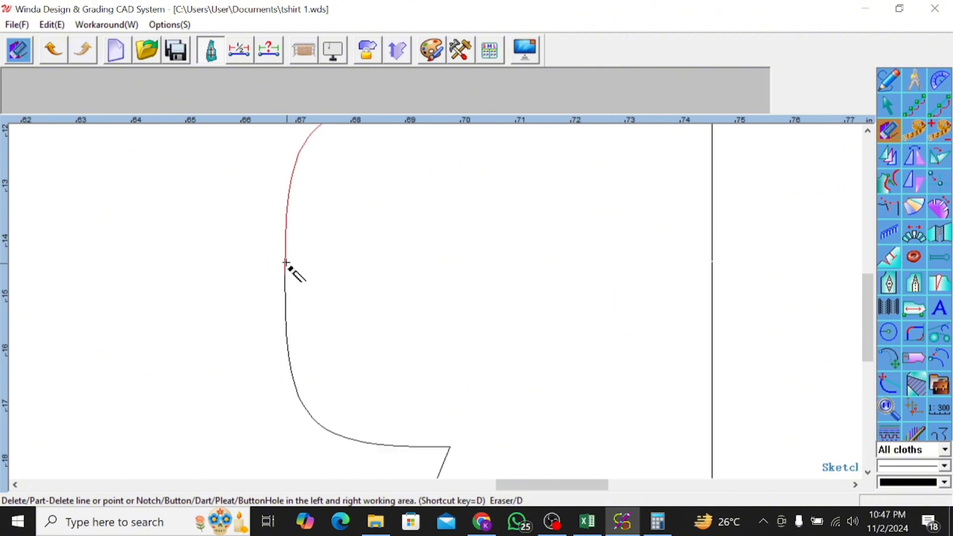
{"action": "scroll", "coordinate": [302, 321], "scroll_direction": "down", "scroll_amount": 6}
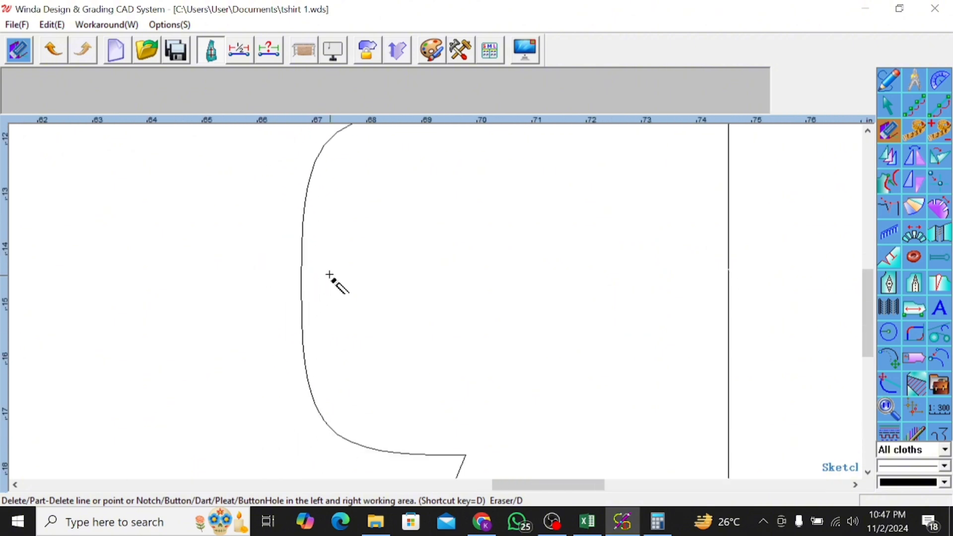
{"action": "scroll", "coordinate": [293, 260], "scroll_direction": "up", "scroll_amount": 3}
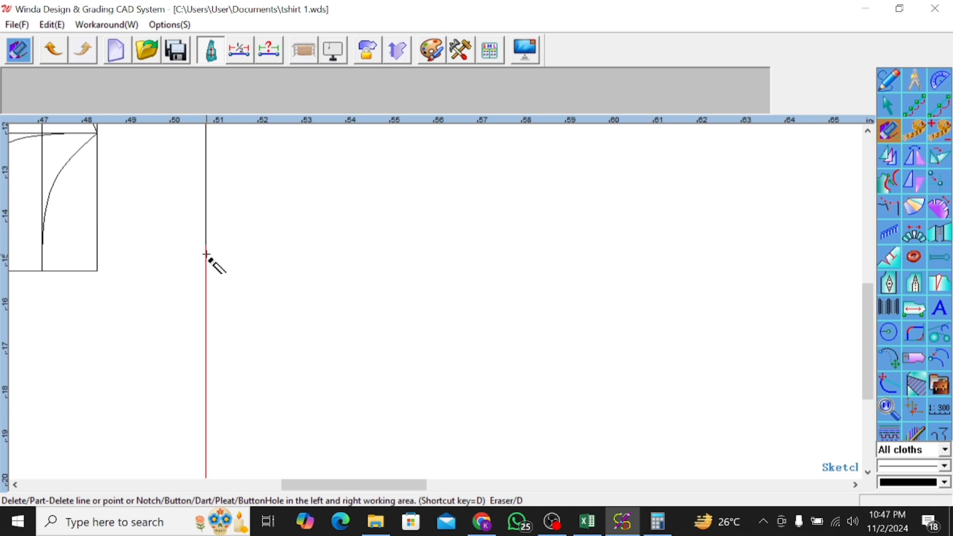
{"action": "scroll", "coordinate": [206, 264], "scroll_direction": "down", "scroll_amount": 3}
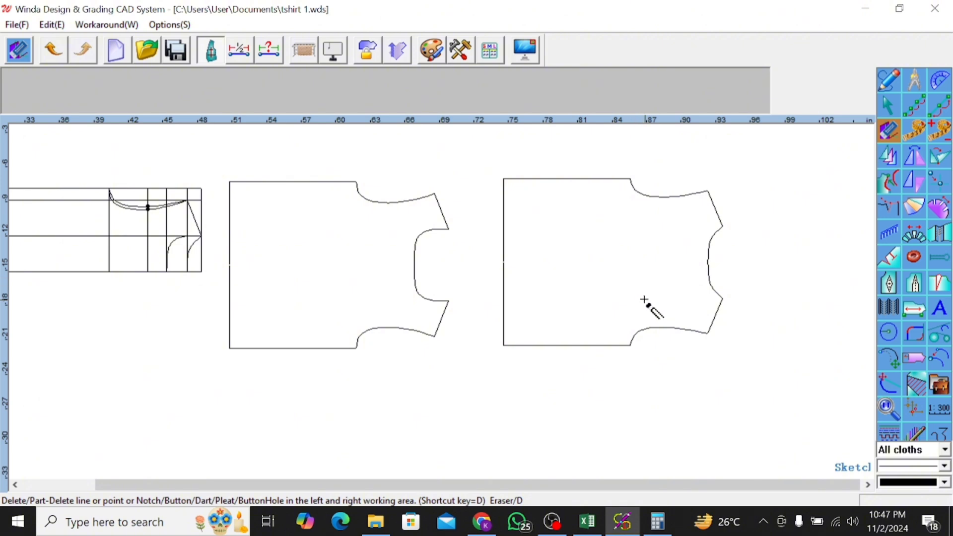
{"action": "scroll", "coordinate": [587, 281], "scroll_direction": "down", "scroll_amount": 1}
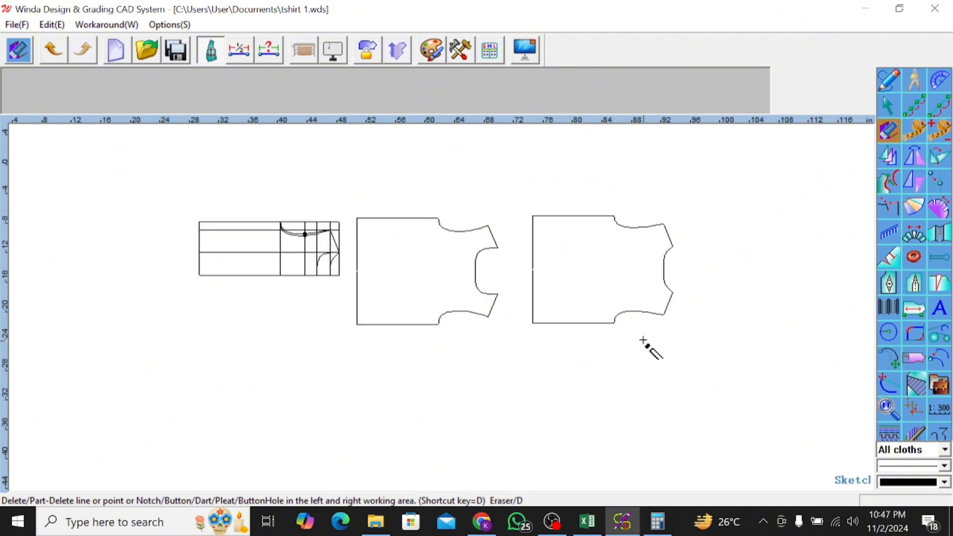
{"action": "right_click", "coordinate": [724, 328]}
{"action": "left_click", "coordinate": [744, 340]}
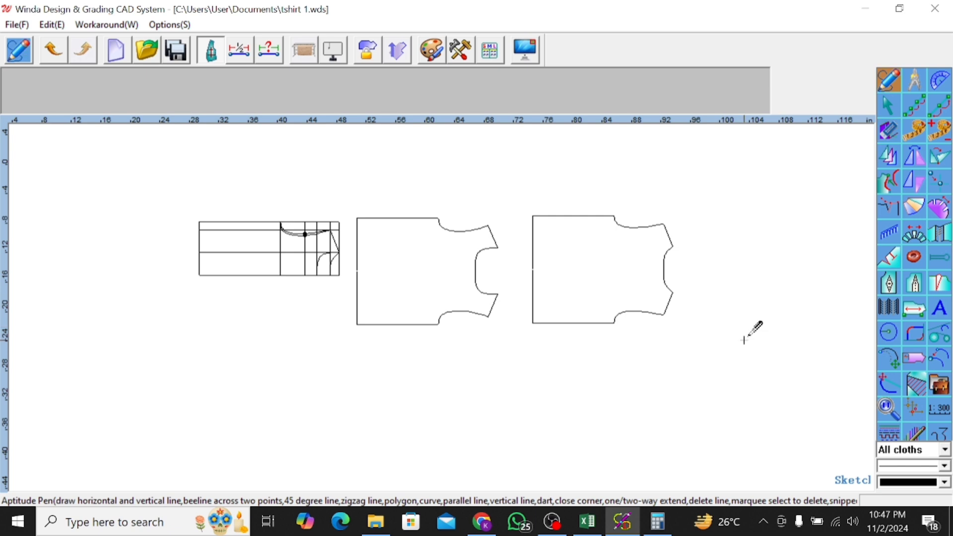
{"action": "right_click", "coordinate": [743, 340]}
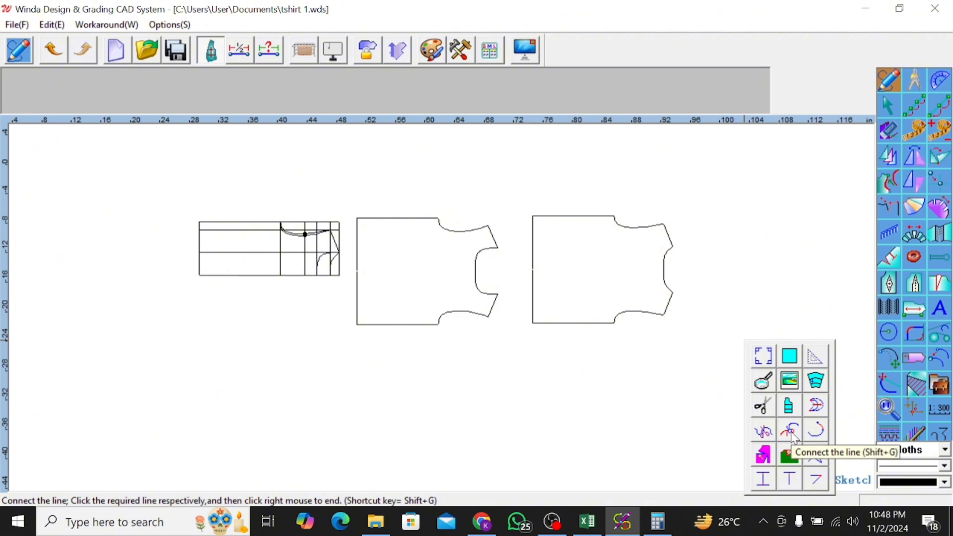
{"action": "left_click", "coordinate": [792, 433]}
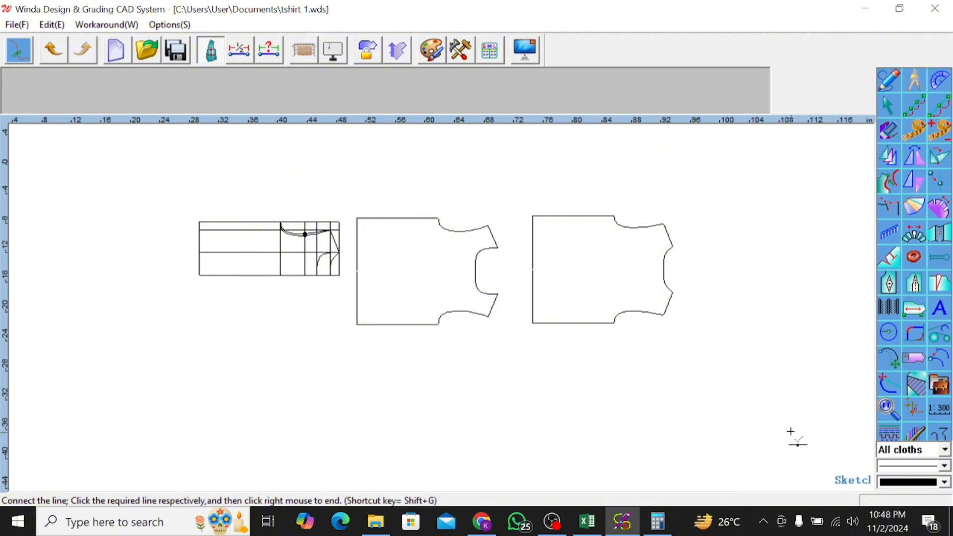
{"action": "left_click", "coordinate": [533, 284]}
{"action": "left_click", "coordinate": [533, 270]}
{"action": "right_click", "coordinate": [522, 277]}
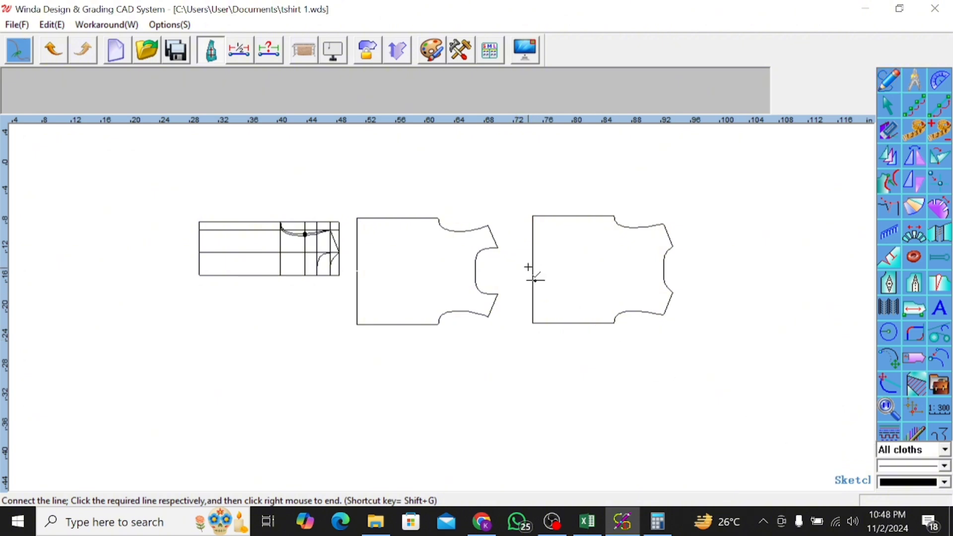
Connect the mirrored halves of the back neckline, the front neckline and the front hem into continuous lines.
{"action": "left_click", "coordinate": [666, 278]}
{"action": "right_click", "coordinate": [631, 264]}
{"action": "left_click", "coordinate": [475, 278]}
{"action": "left_click", "coordinate": [357, 293]}
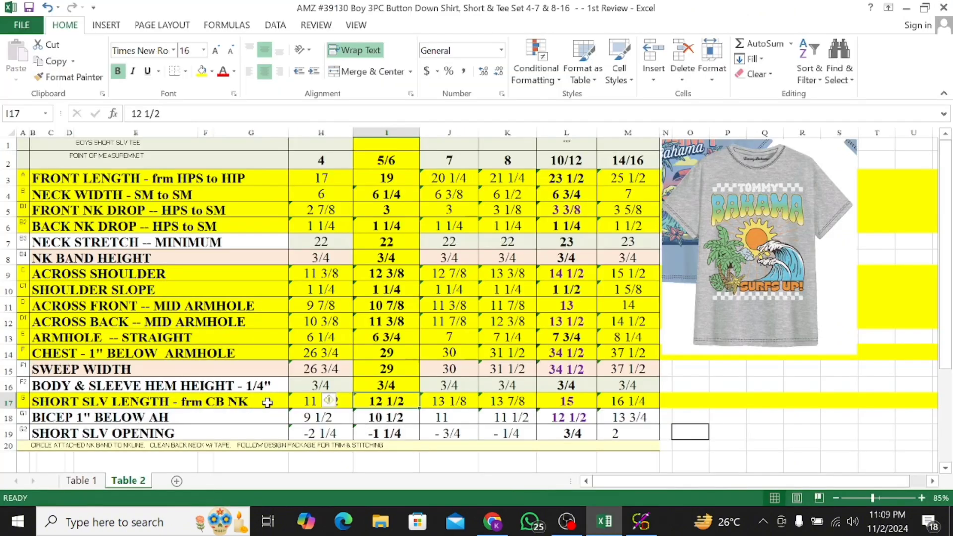
Examine the size 5/6 short sleeve length from centre back neck and the across shoulder measurement in the Excel spec sheet.
{"action": "left_click", "coordinate": [7, 401]}
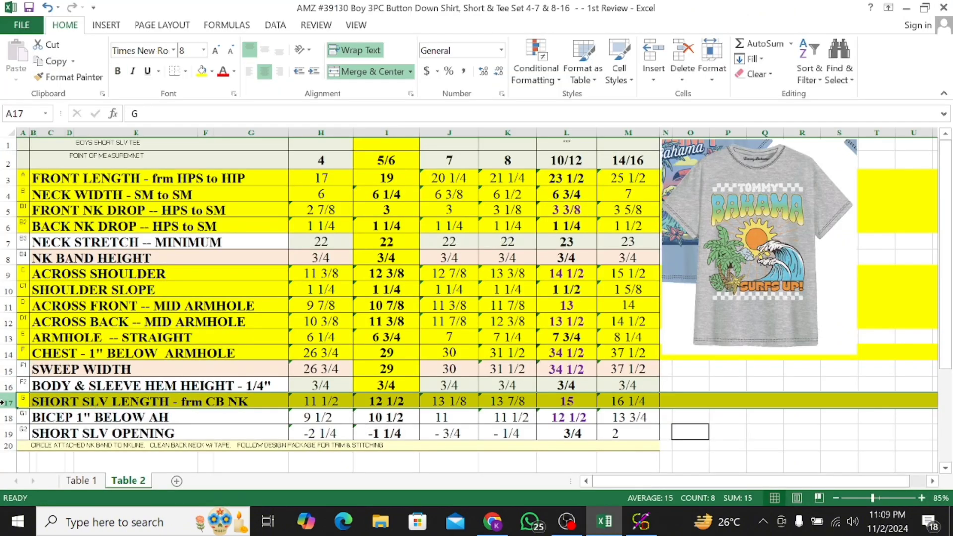
{"action": "left_click", "coordinate": [231, 402]}
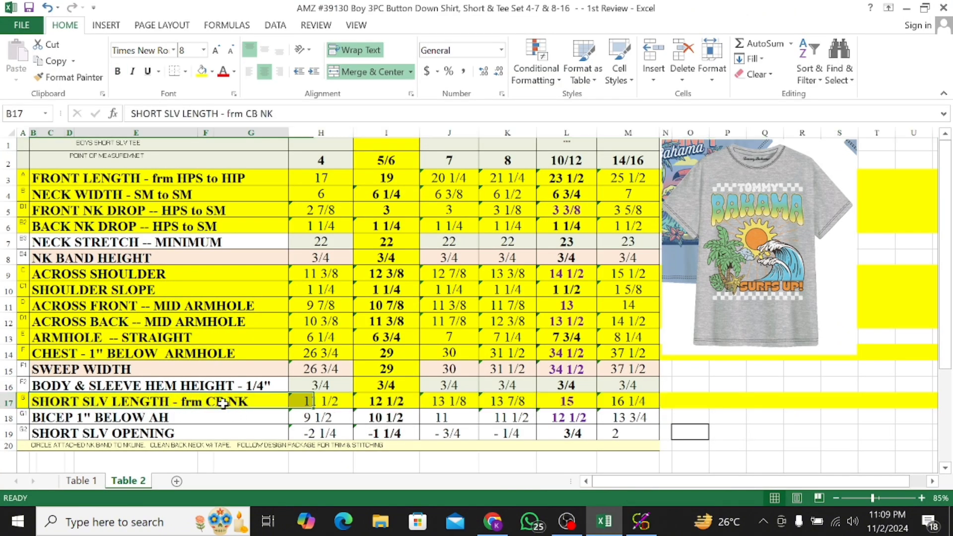
{"action": "left_click", "coordinate": [395, 400]}
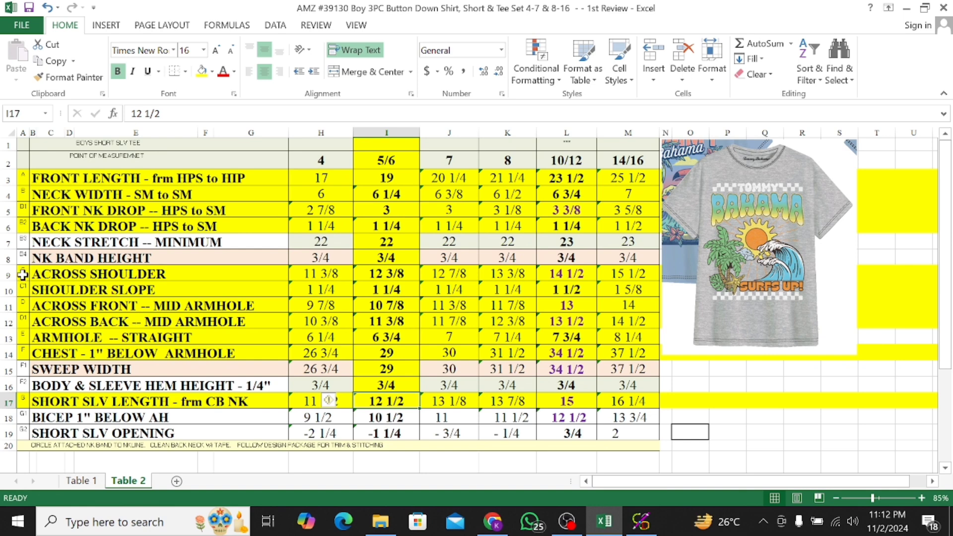
{"action": "left_click", "coordinate": [394, 270]}
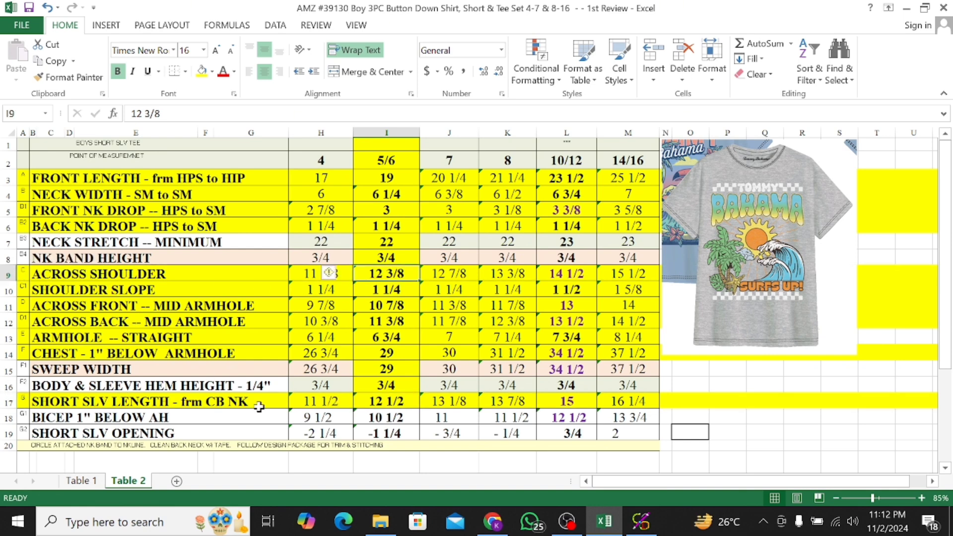
{"action": "left_click", "coordinate": [390, 402]}
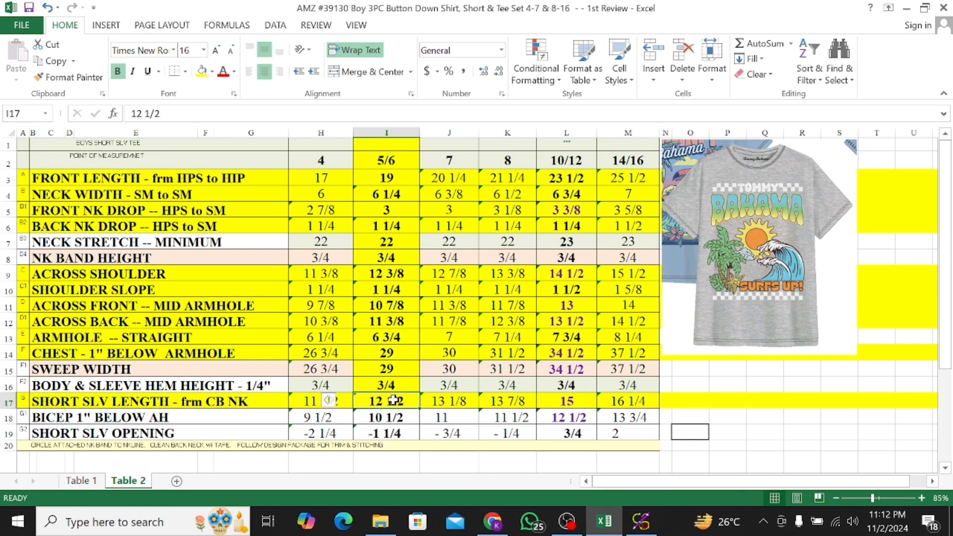
{"action": "left_click", "coordinate": [388, 278]}
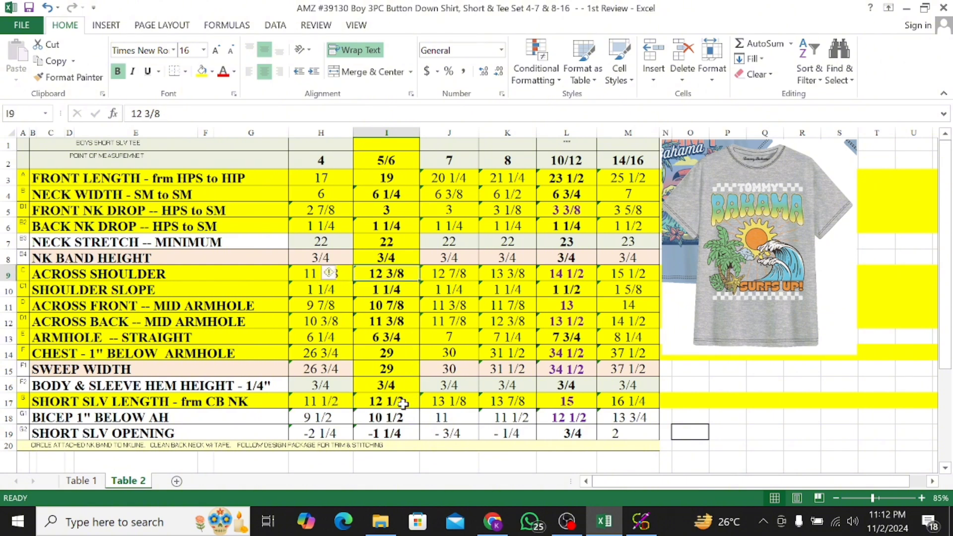
{"action": "left_click", "coordinate": [389, 403]}
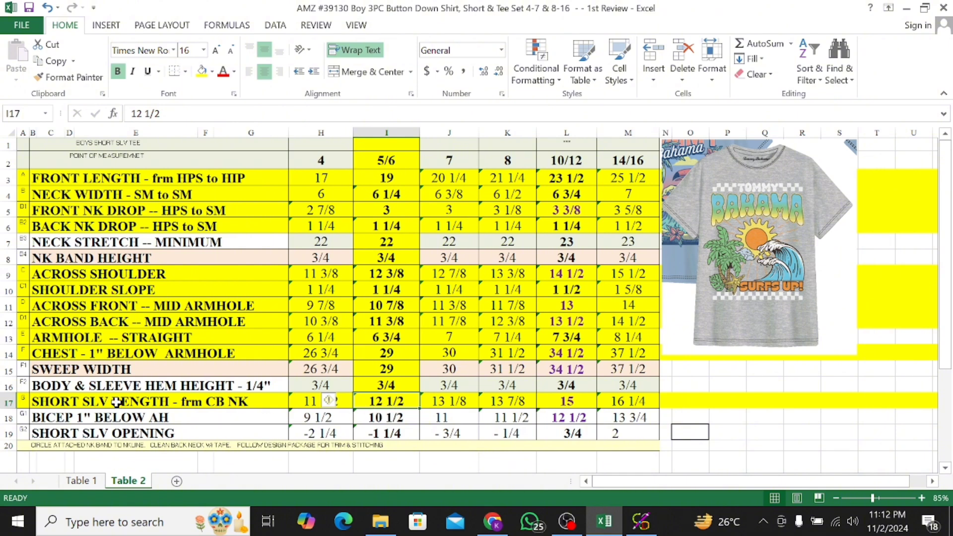
{"action": "left_click", "coordinate": [7, 402]}
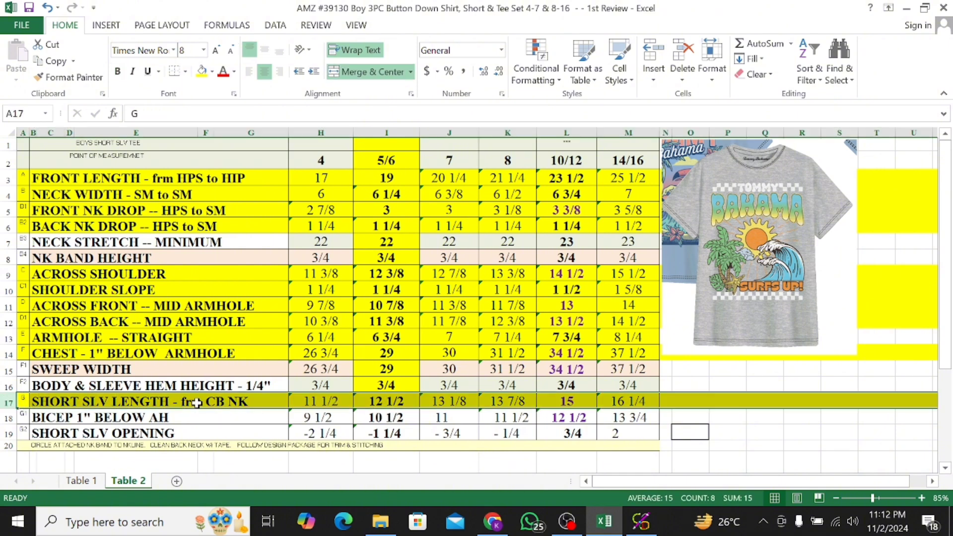
{"action": "left_click", "coordinate": [396, 404]}
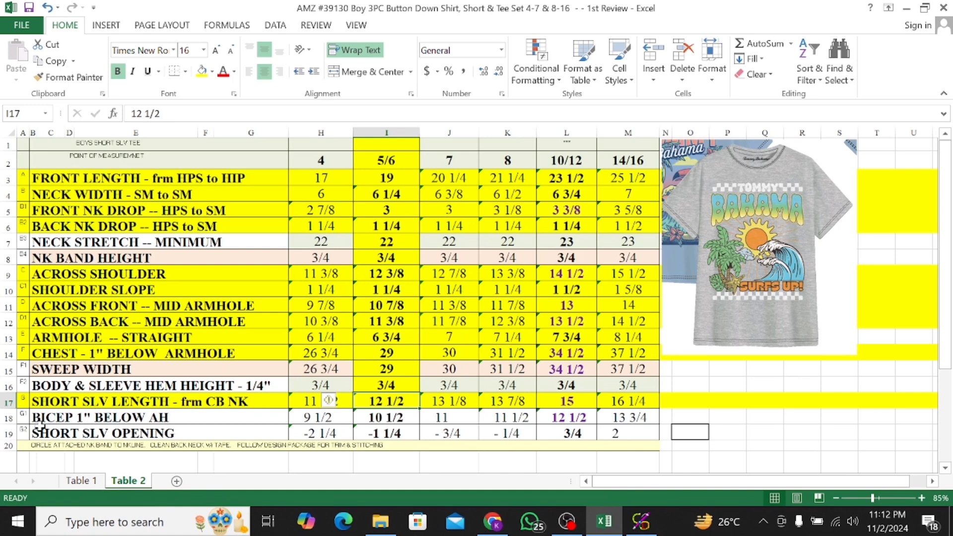
Highlight the bicep row of the spec sheet in yellow and check its size 5/6 value.
{"action": "left_click", "coordinate": [4, 418]}
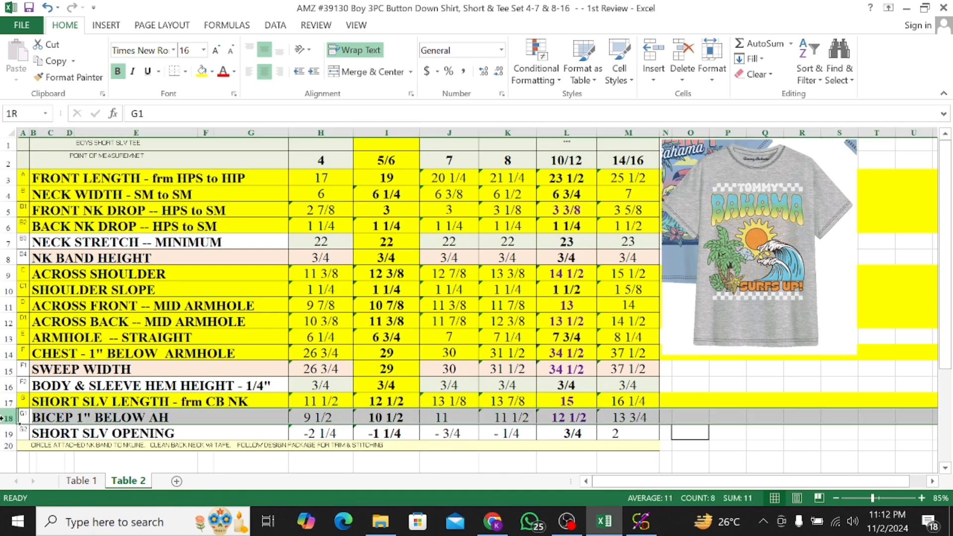
{"action": "left_click", "coordinate": [201, 71]}
{"action": "left_click", "coordinate": [399, 416]}
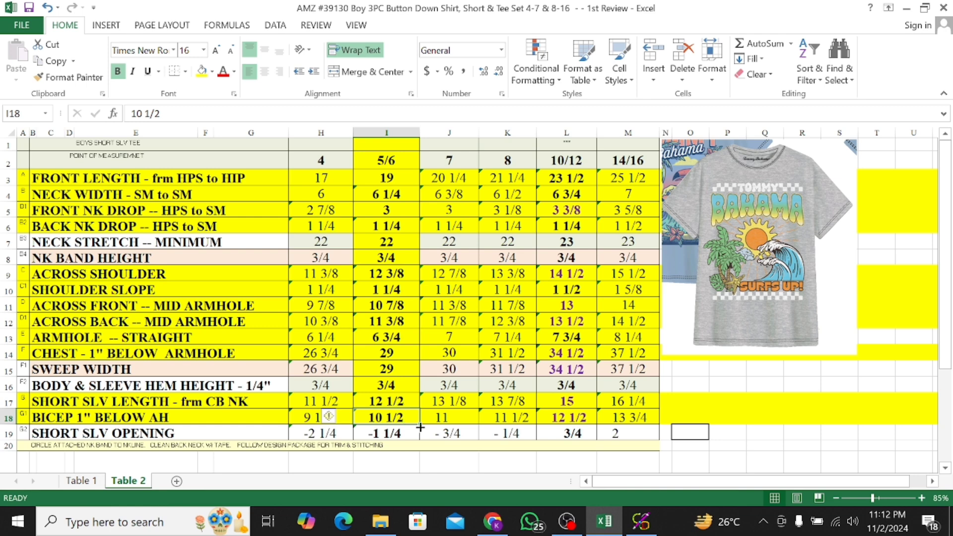
{"action": "left_click", "coordinate": [394, 405]}
{"action": "left_click", "coordinate": [173, 420]}
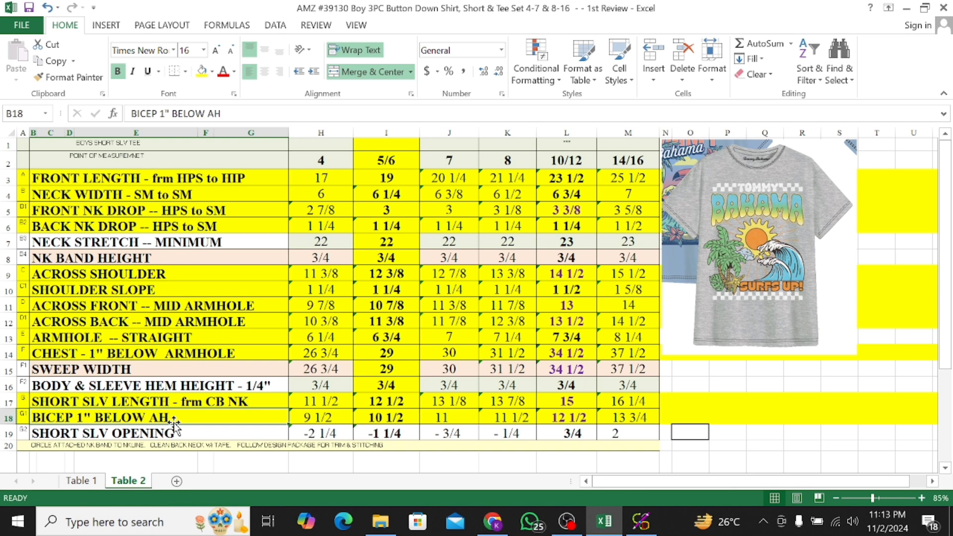
{"action": "left_click", "coordinate": [400, 419]}
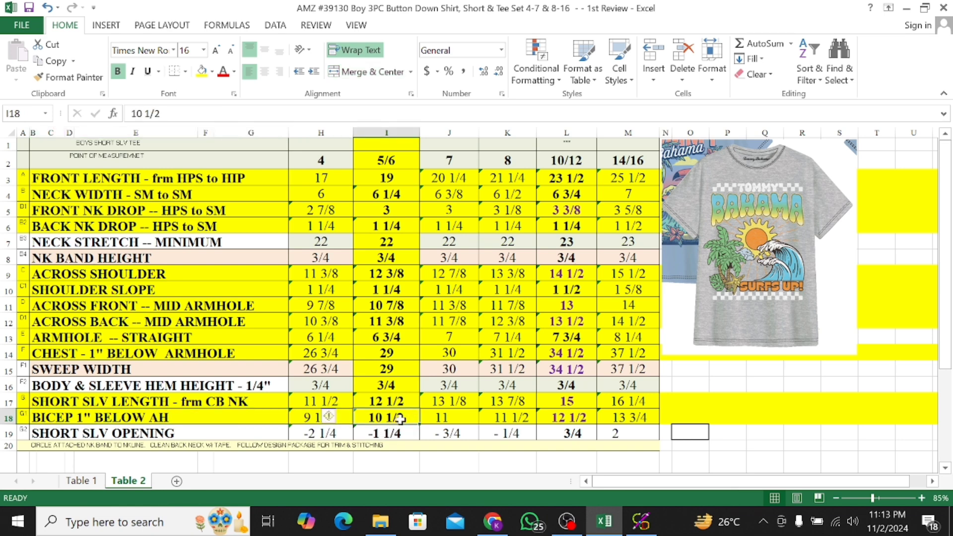
Switch to Winda CAD and draw the sleeve rectangle below the body pieces, 6.32 in wide and half the 10 1/2 in bicep high.
{"action": "key", "text": "alt+Tab"}
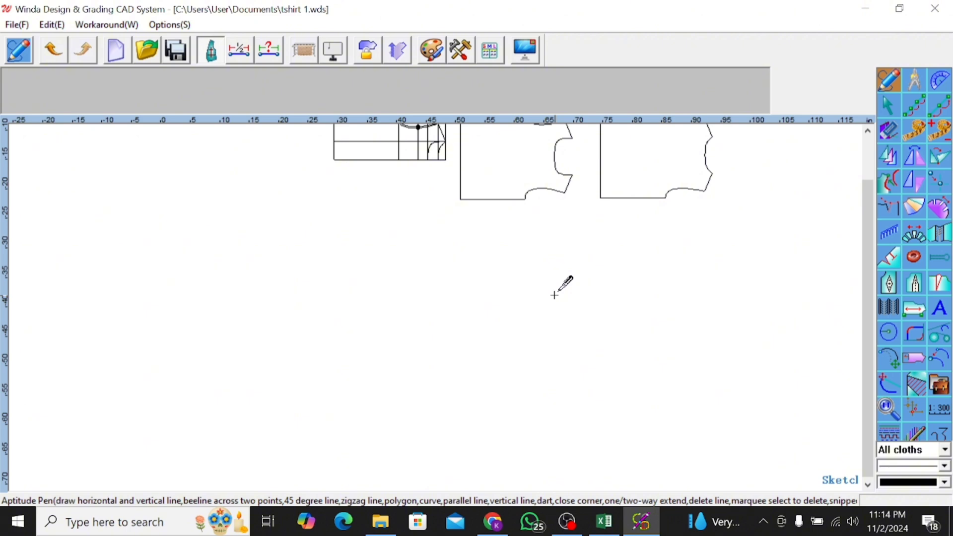
{"action": "right_click", "coordinate": [554, 295]}
{"action": "left_click", "coordinate": [594, 314]}
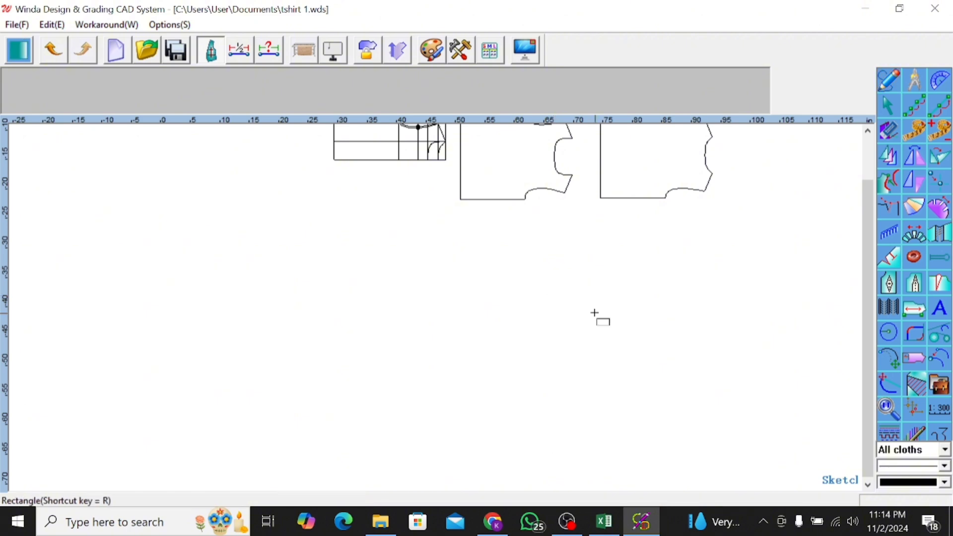
{"action": "left_click", "coordinate": [461, 287]}
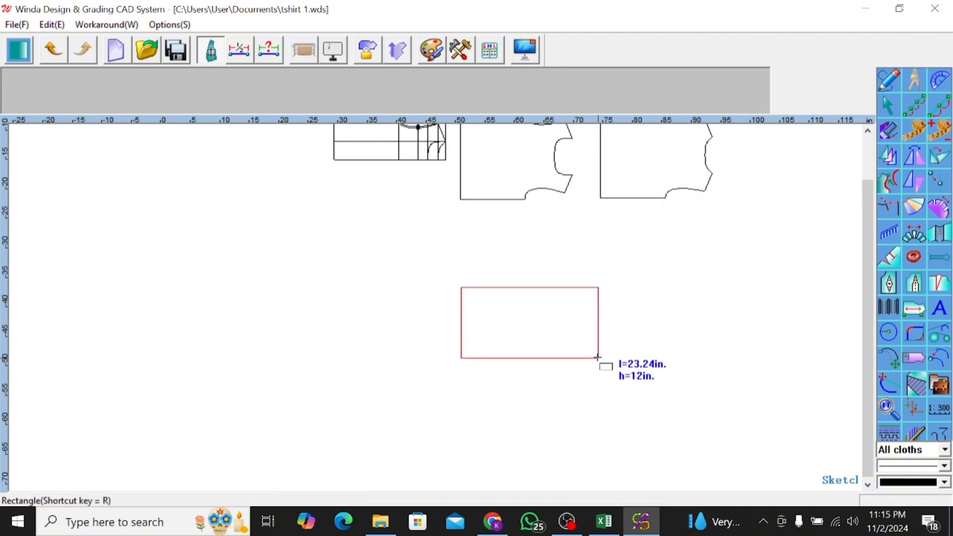
{"action": "left_click", "coordinate": [639, 371]}
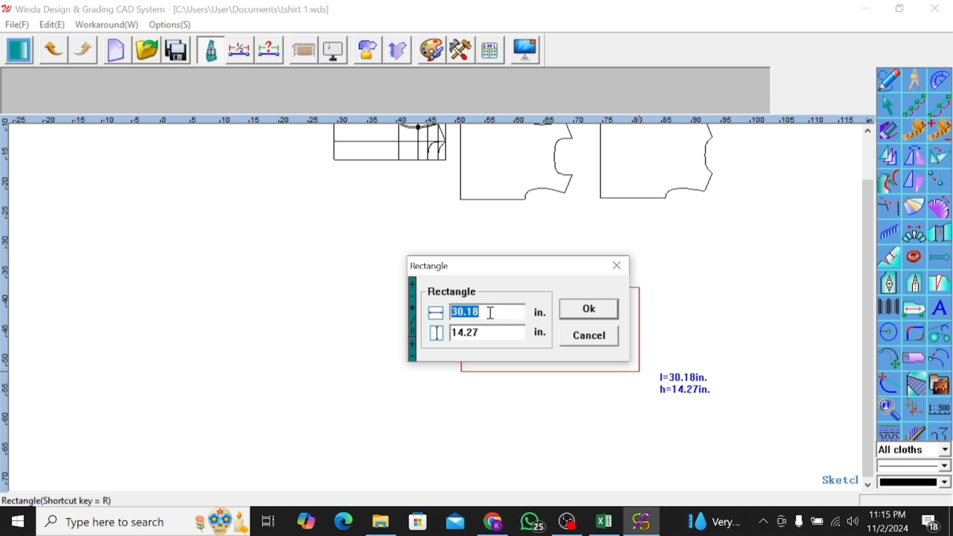
{"action": "type", "text": "6"}
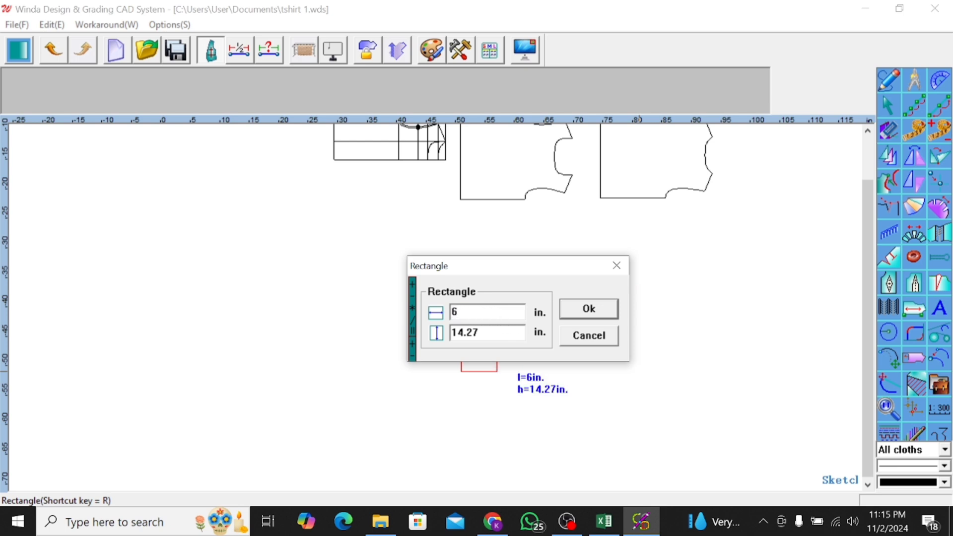
{"action": "type", "text": ".32"}
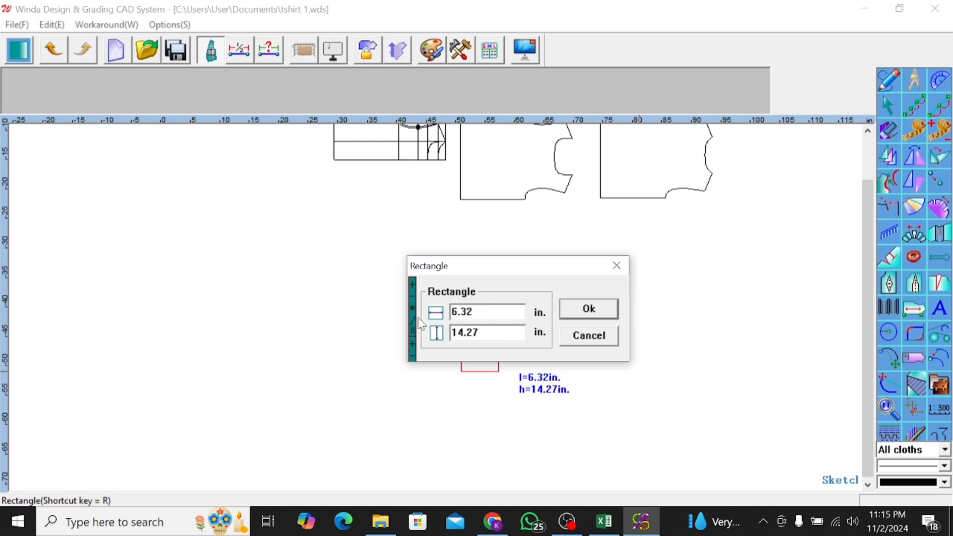
{"action": "key", "text": "Tab"}
{"action": "type", "text": "5"}
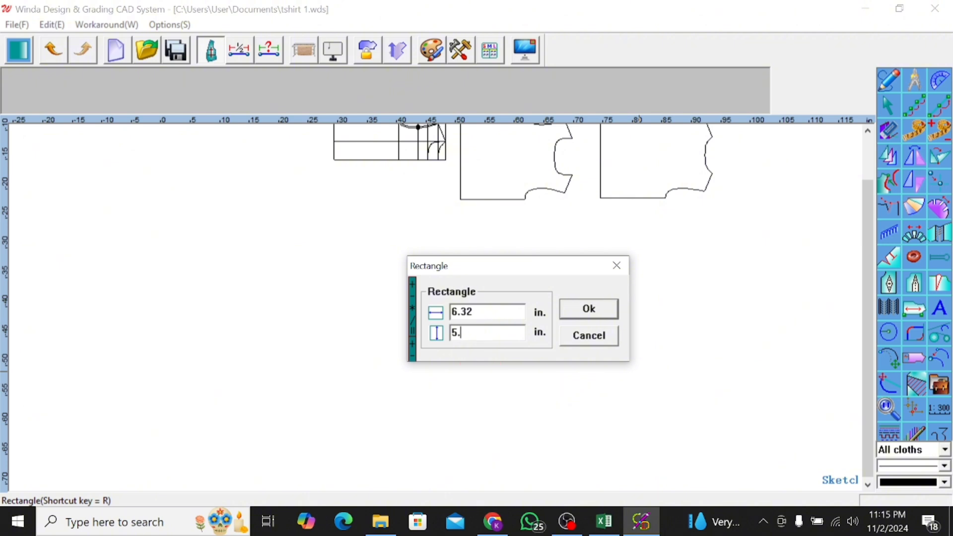
{"action": "key", "text": "Return"}
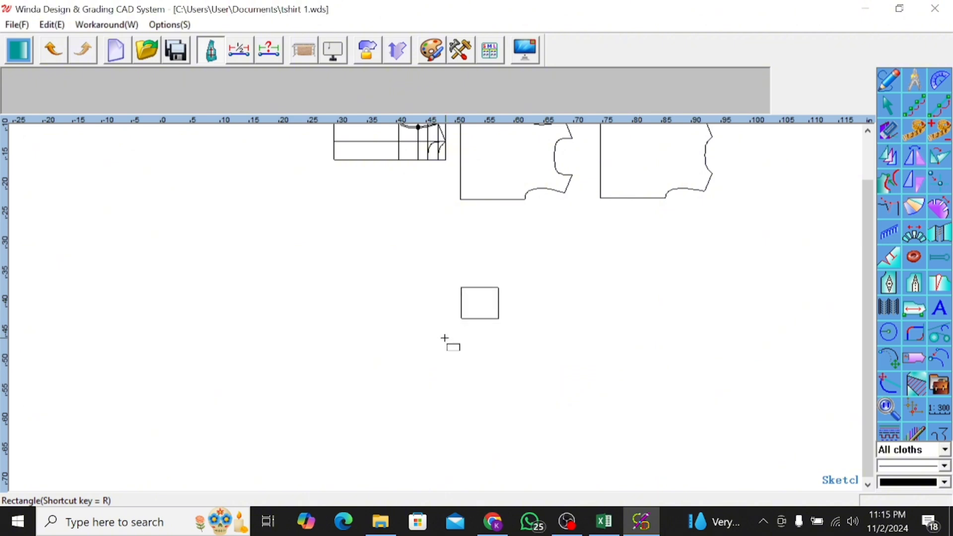
{"action": "scroll", "coordinate": [489, 308], "scroll_direction": "up", "scroll_amount": 1}
{"action": "scroll", "coordinate": [493, 310], "scroll_direction": "up", "scroll_amount": 1}
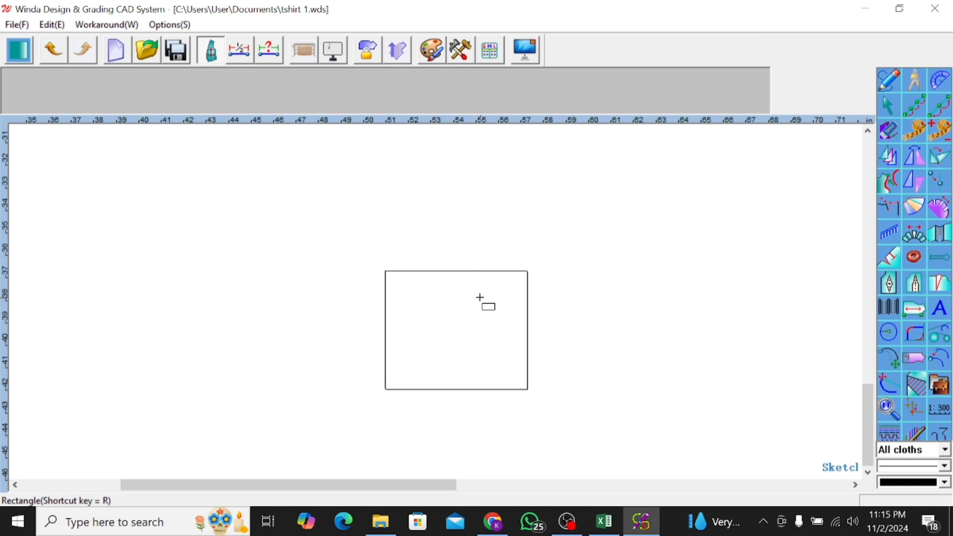
{"action": "scroll", "coordinate": [486, 312], "scroll_direction": "up", "scroll_amount": 1}
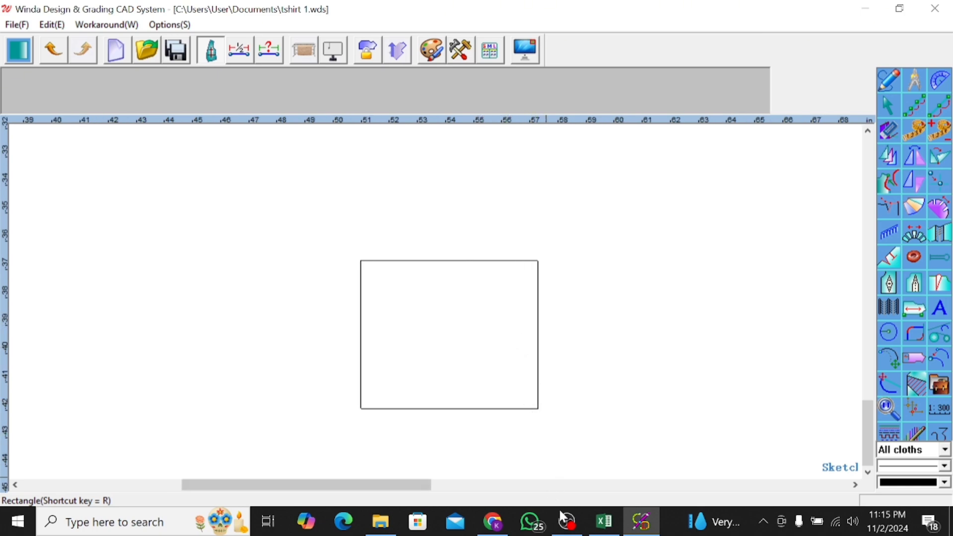
Switch to Excel, highlight the short sleeve opening row in yellow and check its size 5/6 value.
{"action": "left_click", "coordinate": [604, 521]}
{"action": "left_click", "coordinate": [8, 432]}
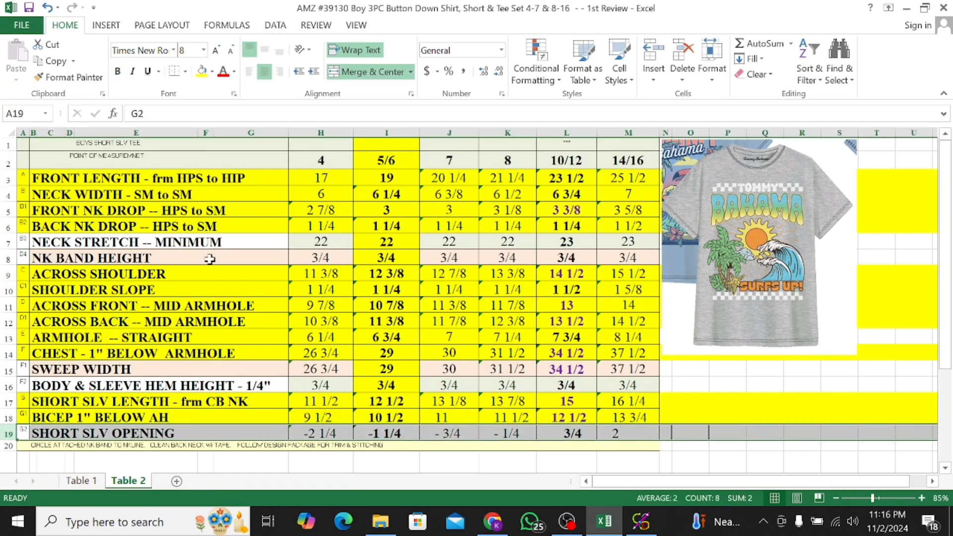
{"action": "left_click", "coordinate": [202, 71]}
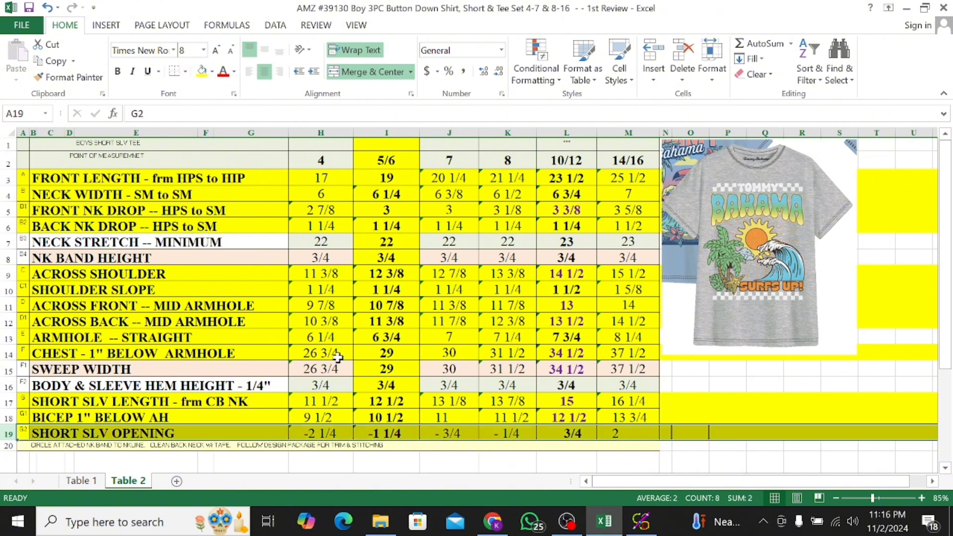
{"action": "left_click", "coordinate": [394, 432]}
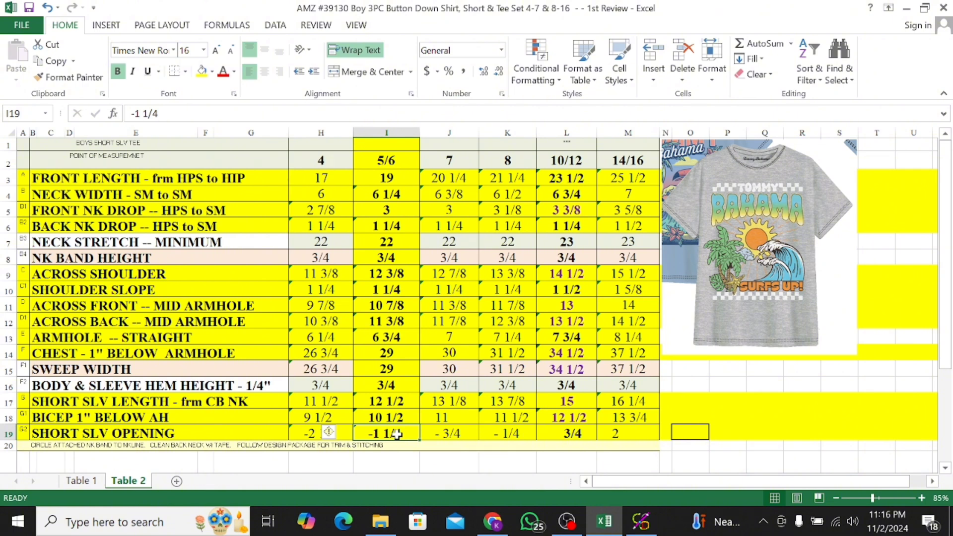
Switch back to Winda CAD and add a point on the rectangle's left edge, 1.25 in below its upper corner.
{"action": "key", "text": "alt+Tab"}
{"action": "left_click", "coordinate": [939, 181]}
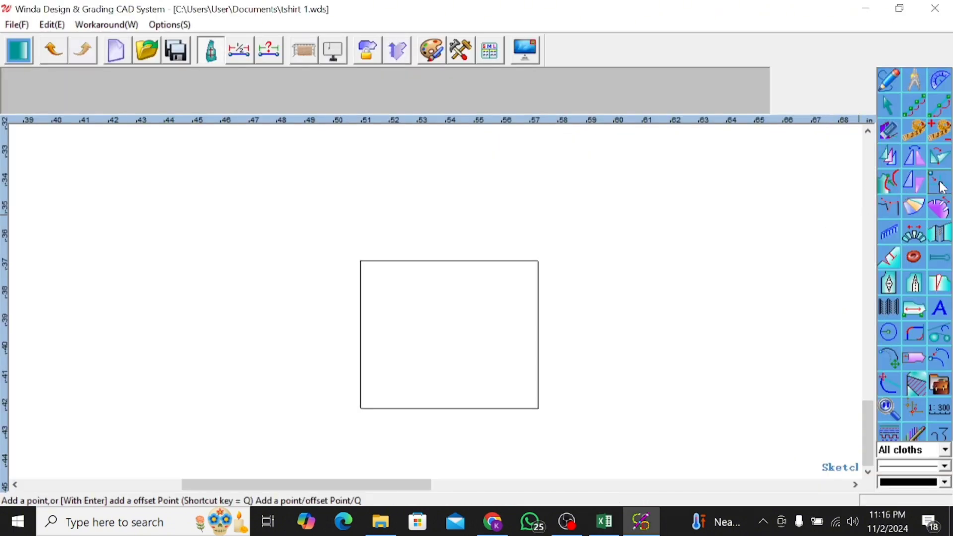
{"action": "left_click", "coordinate": [363, 273]}
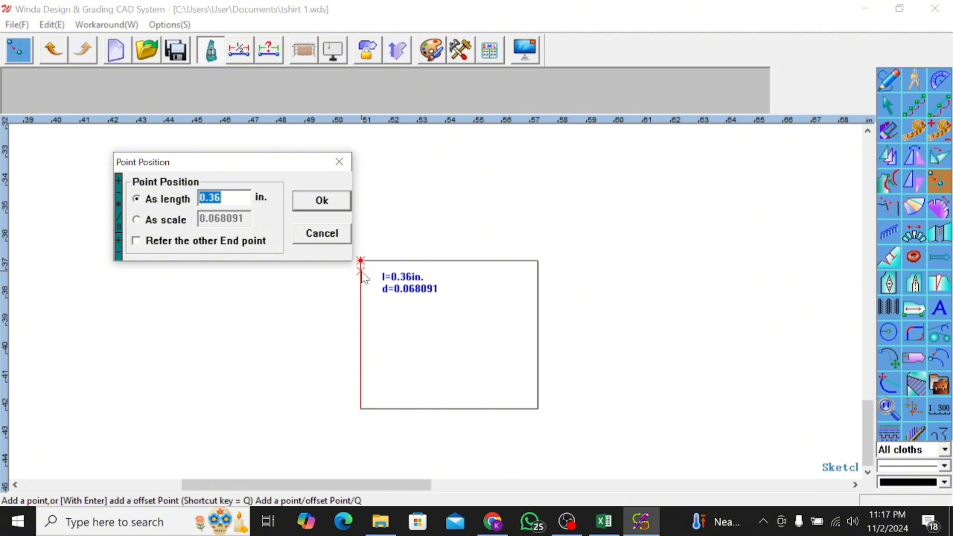
{"action": "type", "text": "1."}
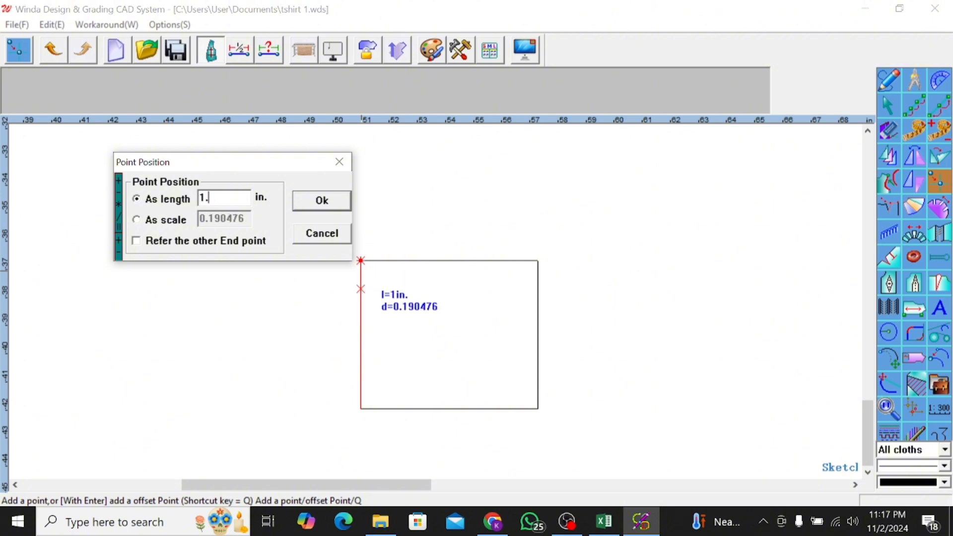
{"action": "type", "text": "25"}
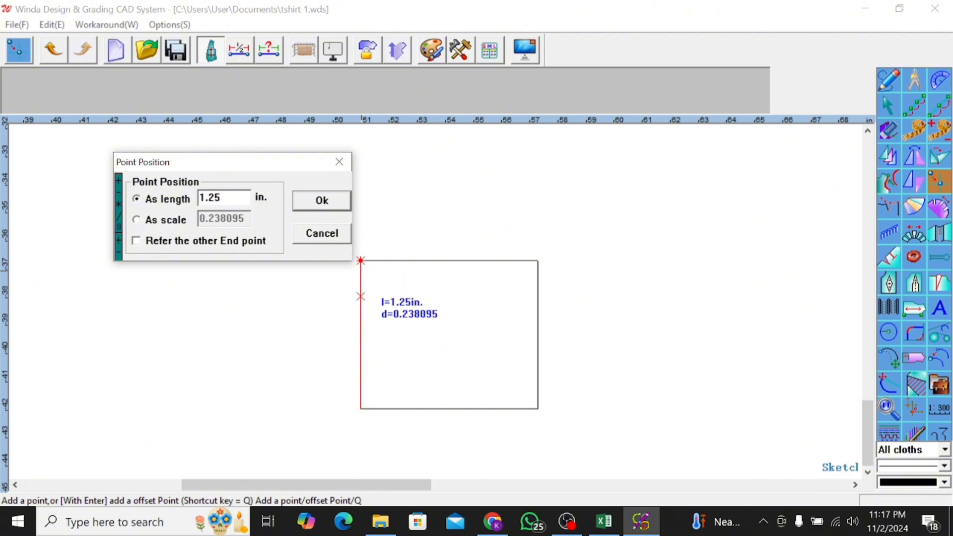
{"action": "key", "text": "Return"}
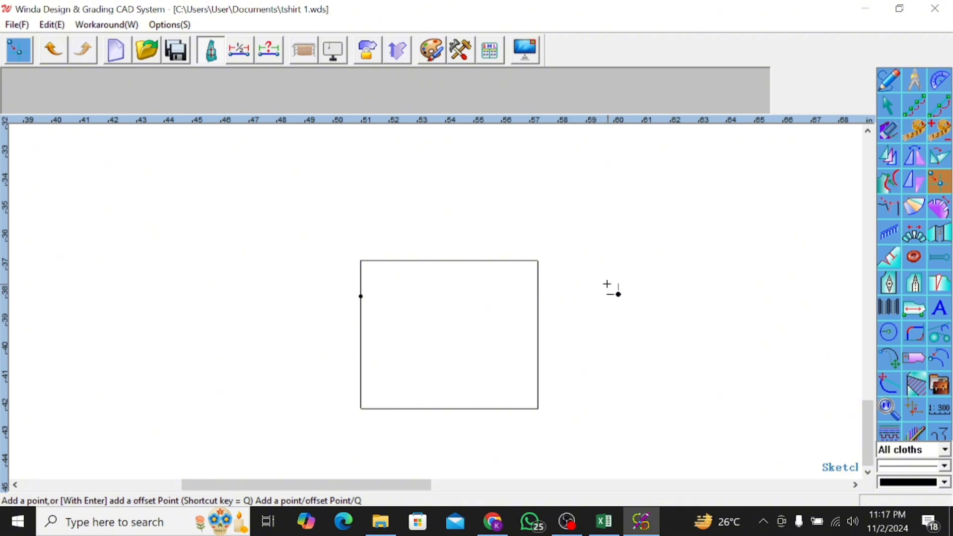
Draw one line parallel to the rectangle's left edge, 1.5 in inside it.
{"action": "right_click", "coordinate": [644, 272]}
{"action": "left_click", "coordinate": [658, 283]}
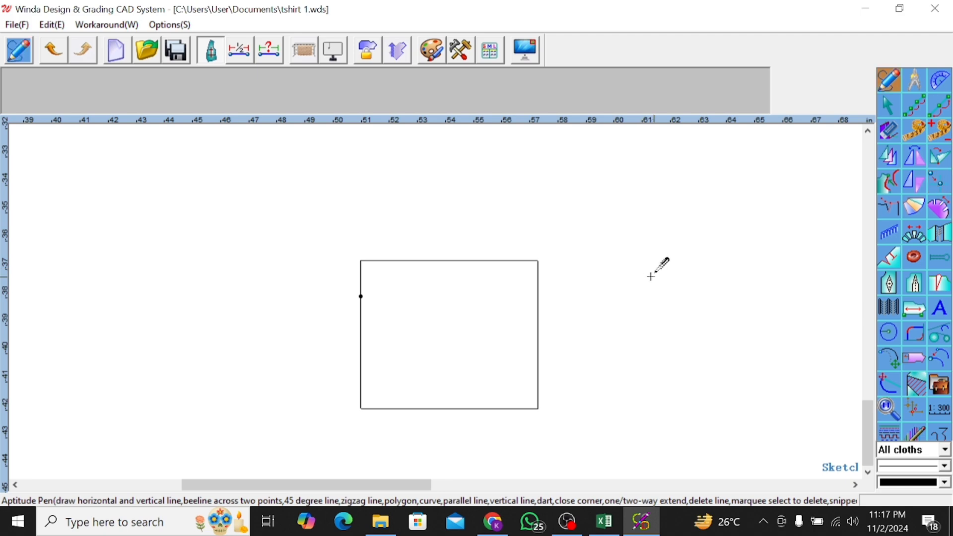
{"action": "right_click", "coordinate": [647, 272]}
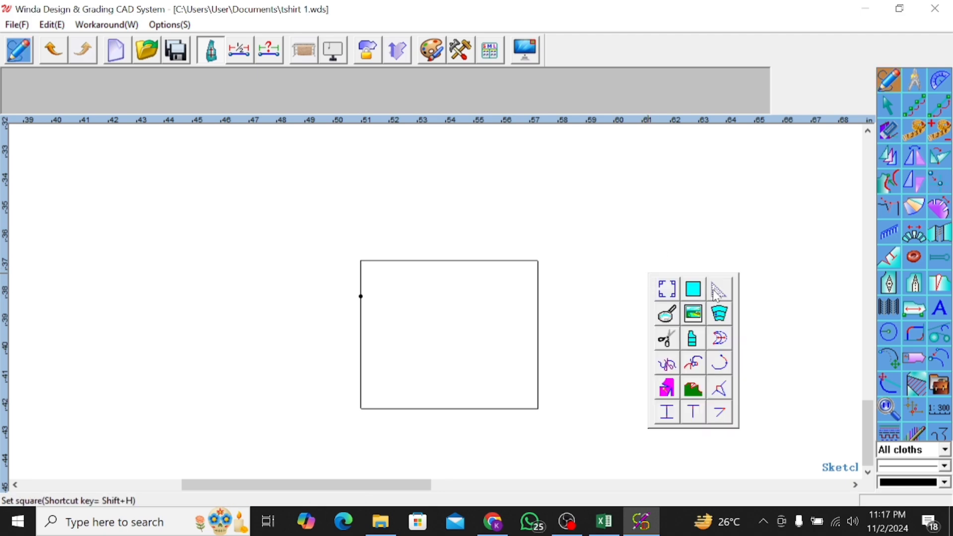
{"action": "left_click", "coordinate": [719, 313]}
{"action": "left_click", "coordinate": [366, 353]}
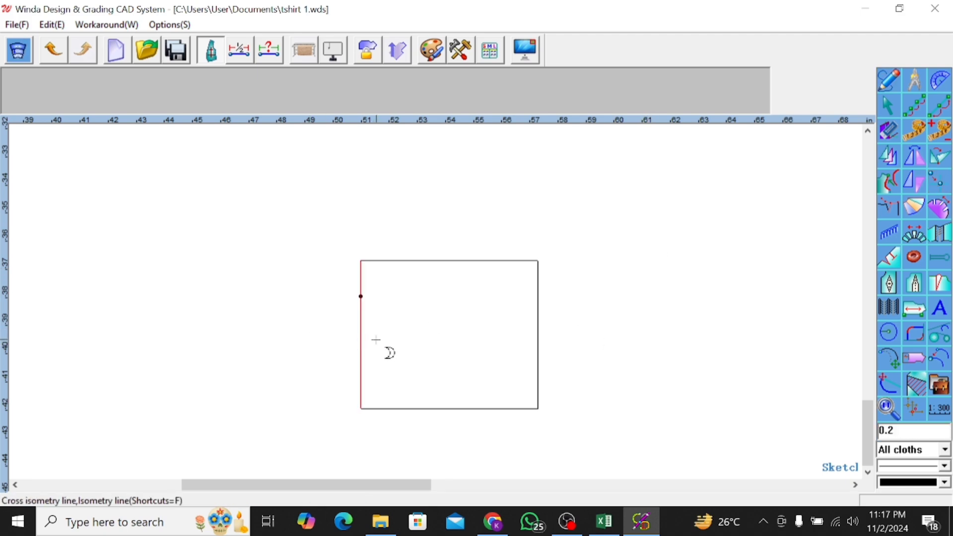
{"action": "left_click", "coordinate": [392, 346]}
{"action": "type", "text": "1"}
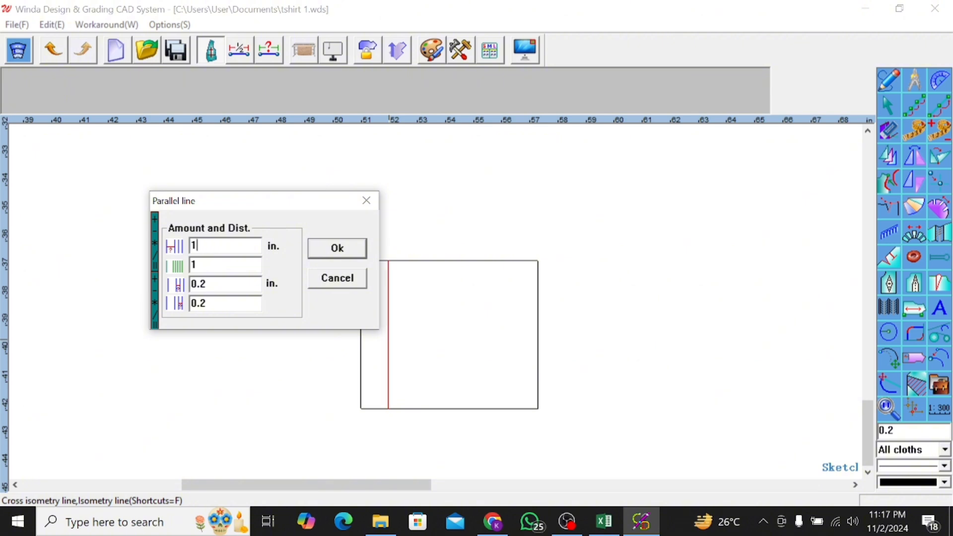
{"action": "type", "text": ".5"}
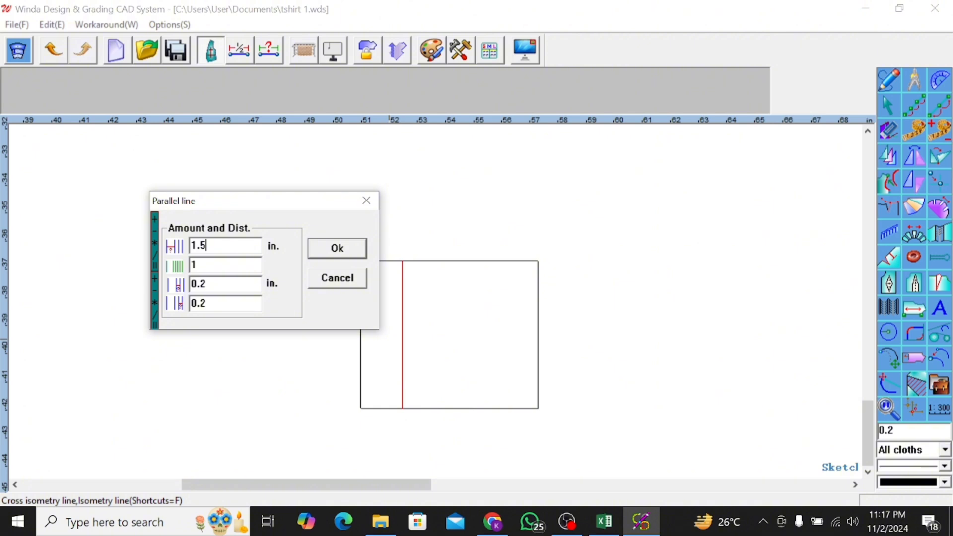
{"action": "key", "text": "Return"}
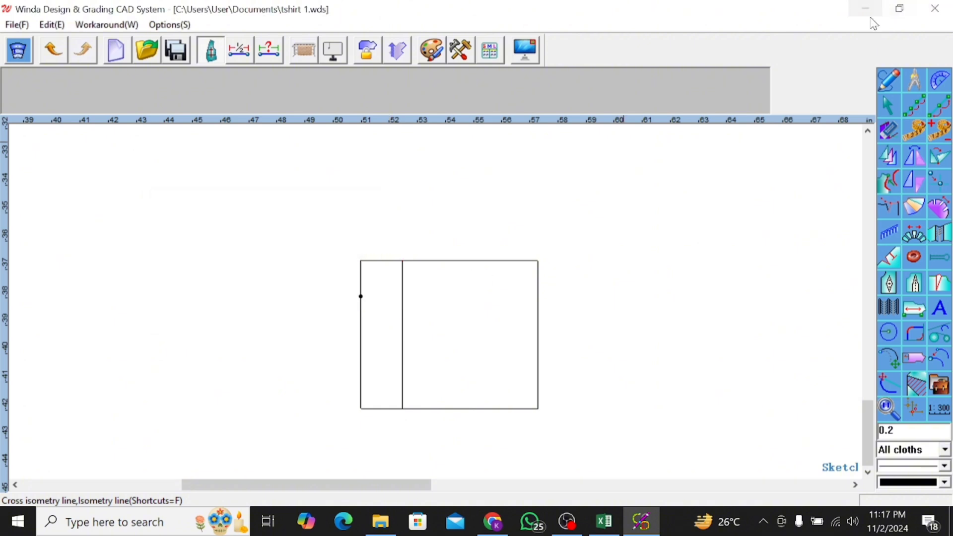
Draw the sleeve's underarm line from the point on the left edge to the upper end of the parallel line.
{"action": "left_click", "coordinate": [889, 80]}
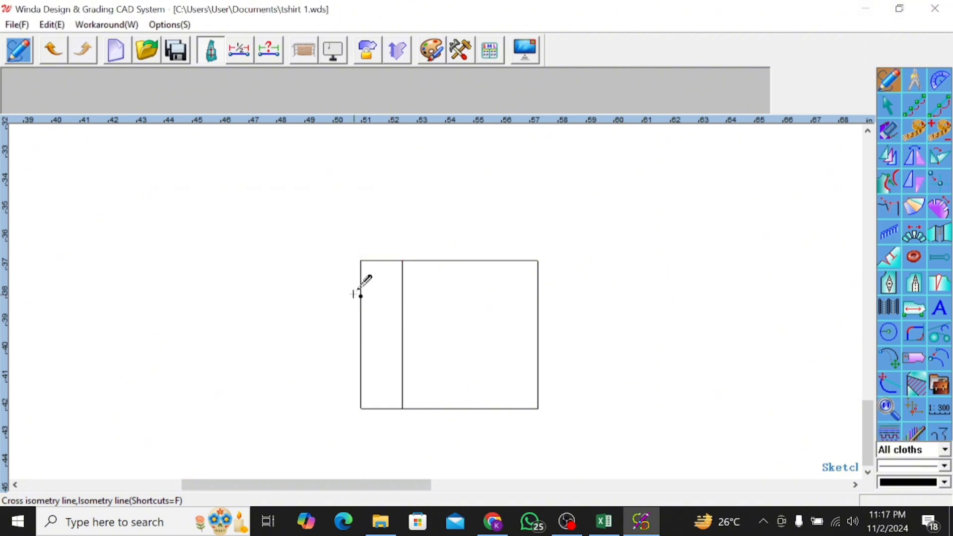
{"action": "left_click", "coordinate": [361, 297]}
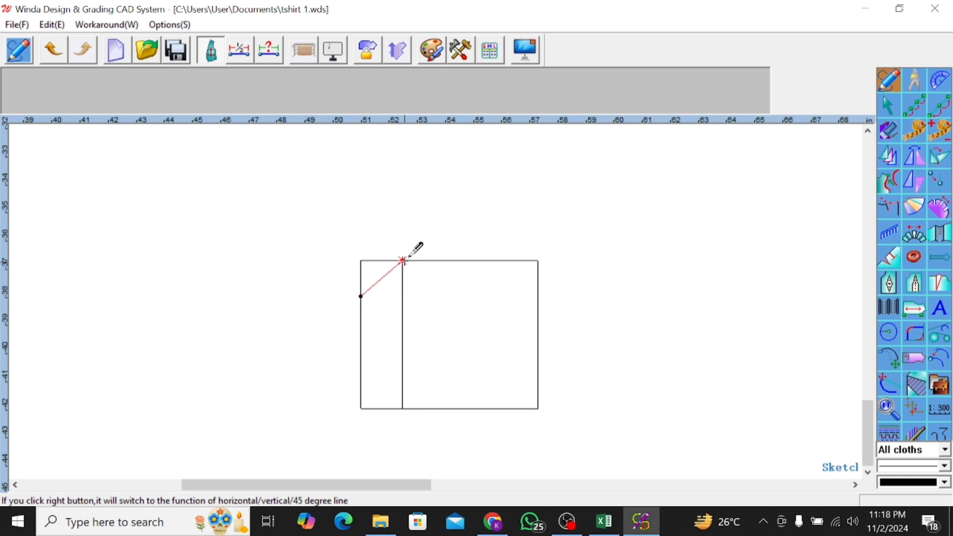
{"action": "left_click", "coordinate": [402, 261]}
{"action": "right_click", "coordinate": [509, 197]}
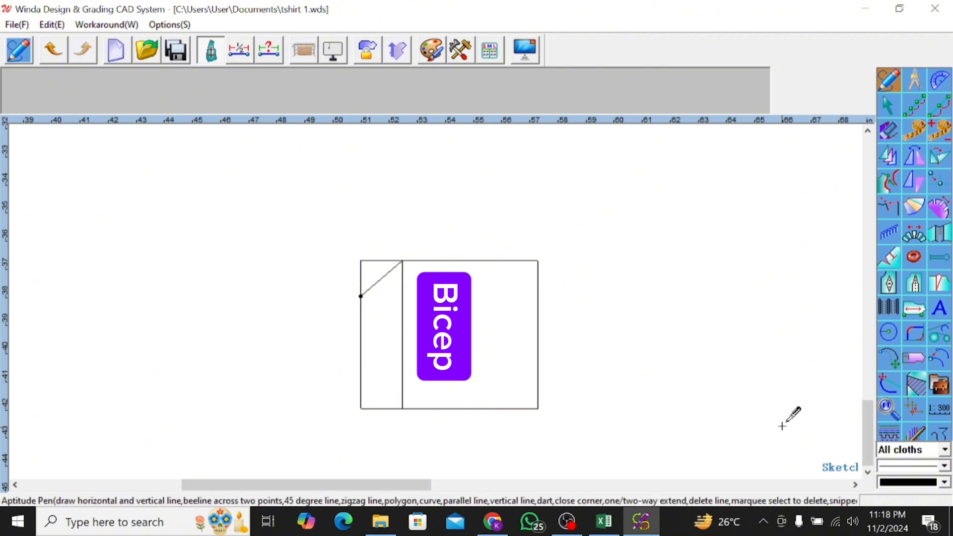
Draw a straight sleeve cap guideline from the parallel line's upper end to the rectangle's lower right corner.
{"action": "left_click", "coordinate": [403, 260]}
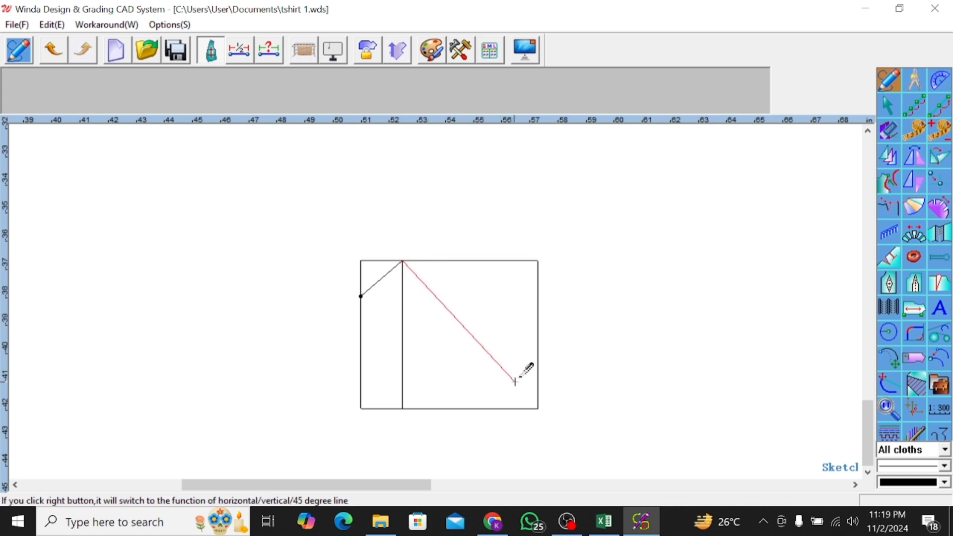
{"action": "left_click", "coordinate": [538, 409]}
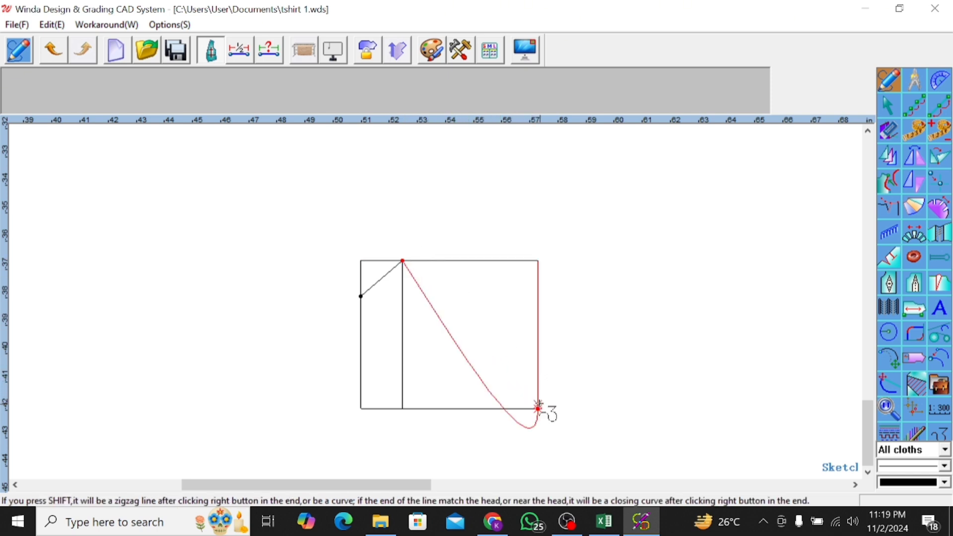
{"action": "right_click", "coordinate": [739, 350]}
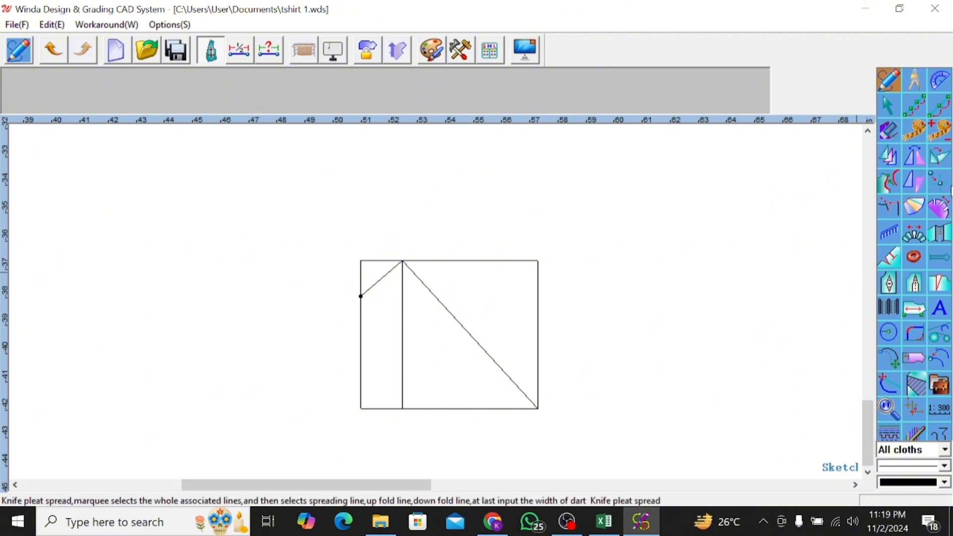
Reshape the straight sleeve cap guideline into an S-curve, bulging outward near the rectangle's lower right corner and dipping slightly near the underarm point.
{"action": "left_click", "coordinate": [887, 106]}
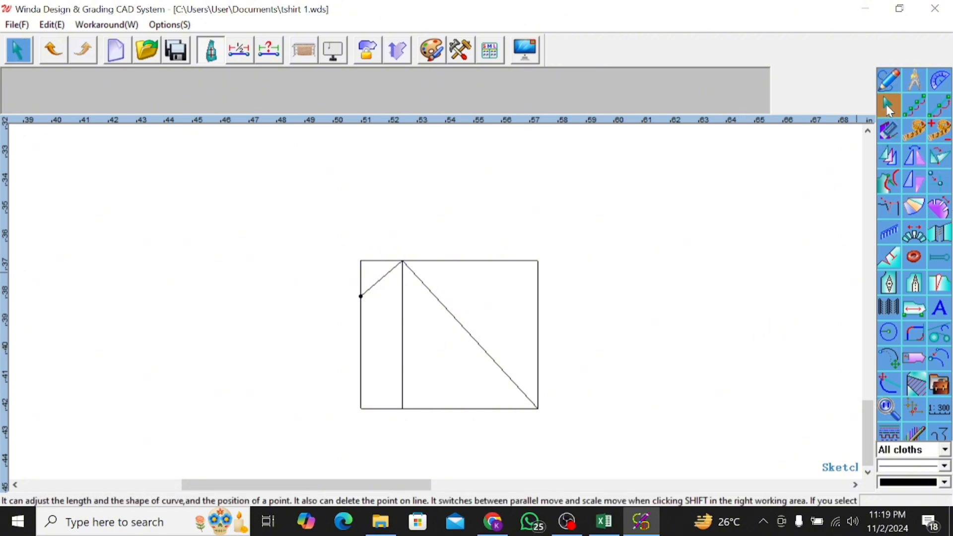
{"action": "left_click", "coordinate": [462, 337]}
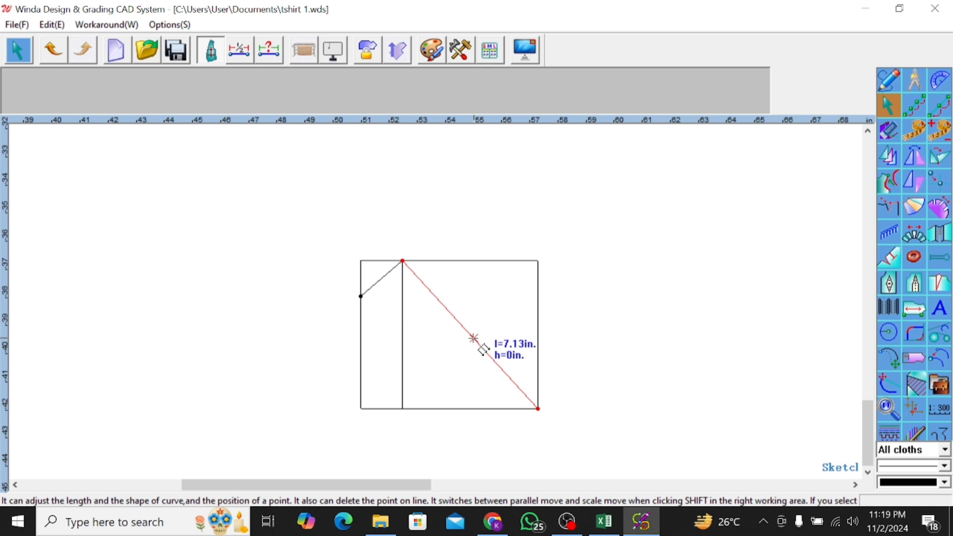
{"action": "left_click", "coordinate": [474, 338]}
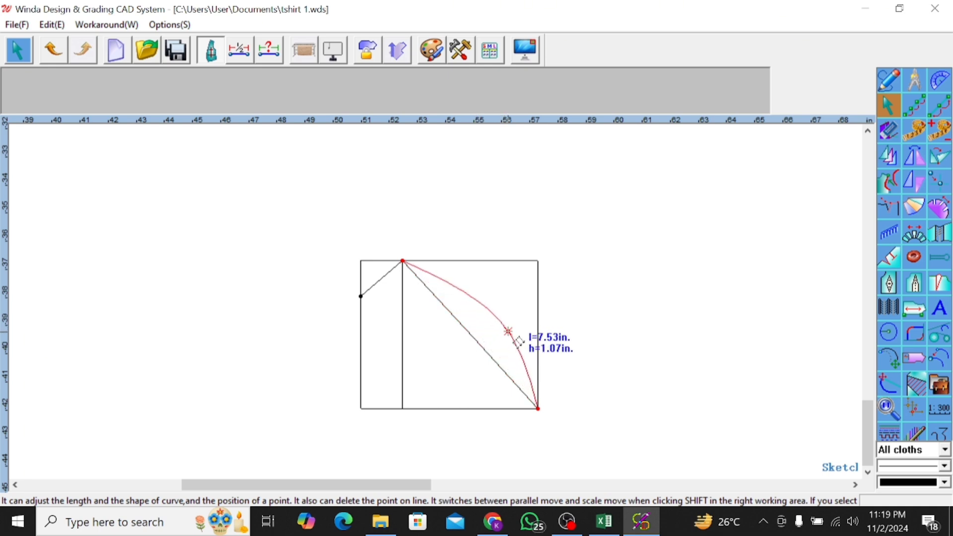
{"action": "left_click", "coordinate": [523, 334]}
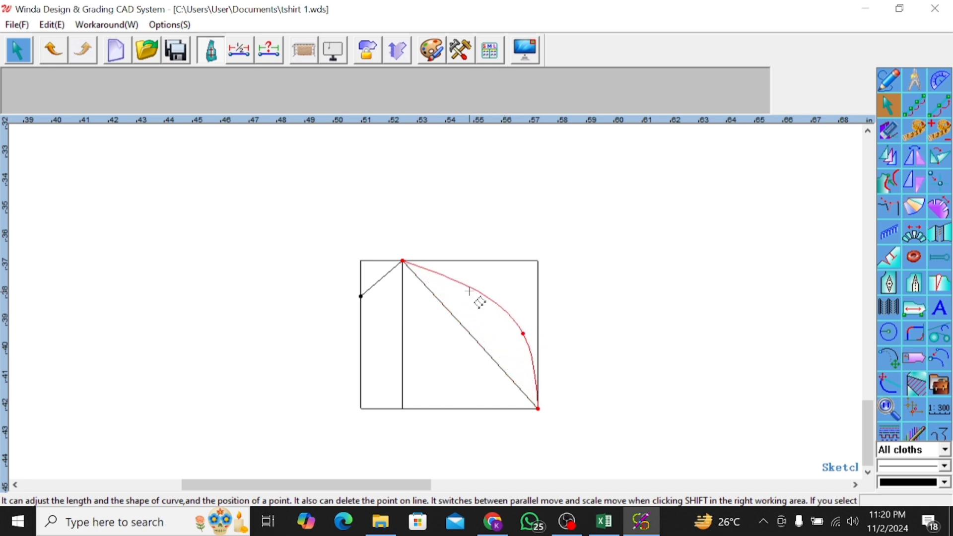
{"action": "left_click", "coordinate": [432, 284]}
{"action": "right_click", "coordinate": [546, 293]}
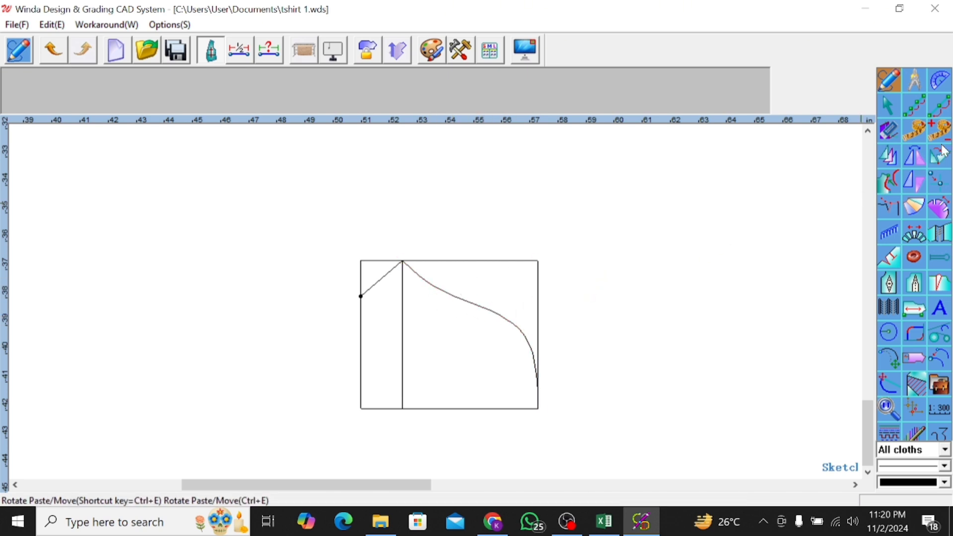
Measure the length of the sleeve rectangle's lower edge between its two corners.
{"action": "left_click", "coordinate": [913, 135]}
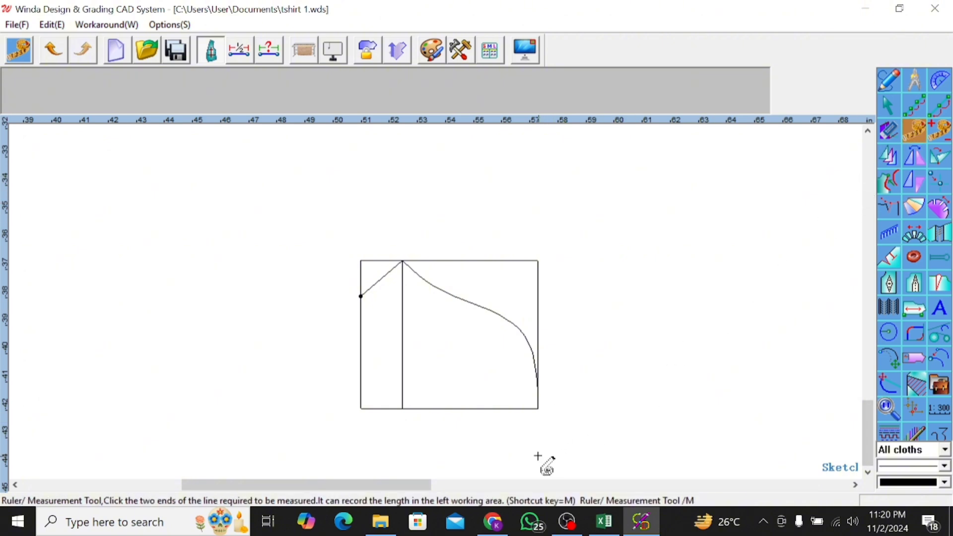
{"action": "left_click", "coordinate": [538, 408]}
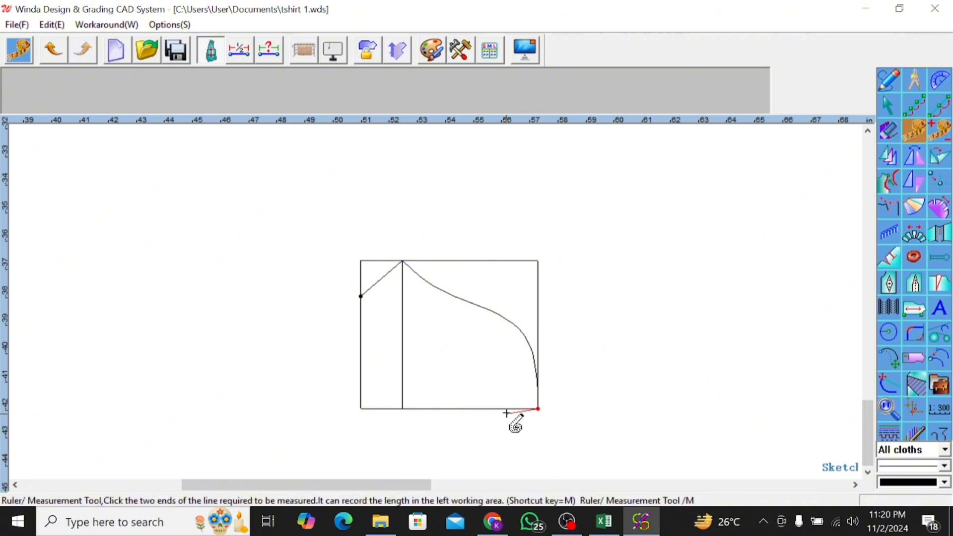
{"action": "left_click", "coordinate": [361, 409]}
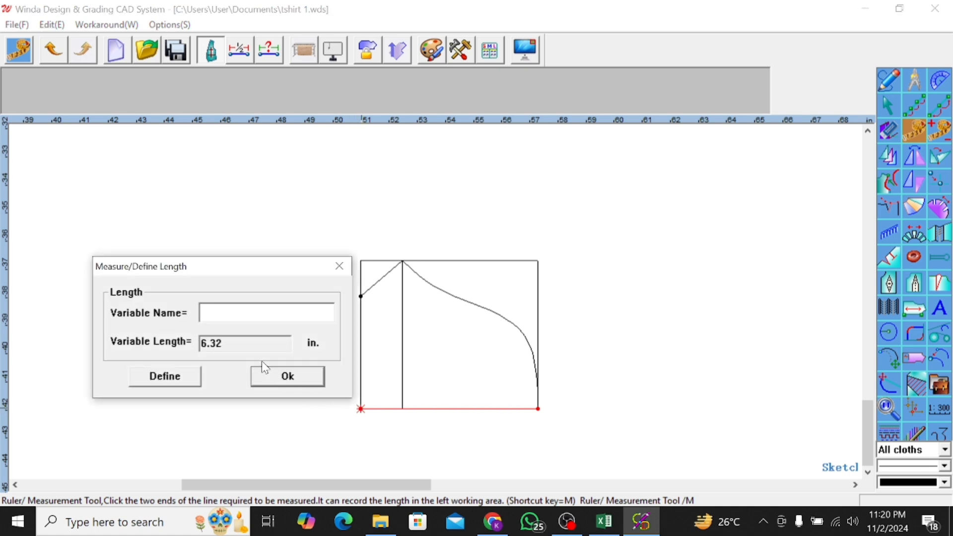
{"action": "left_click", "coordinate": [303, 382]}
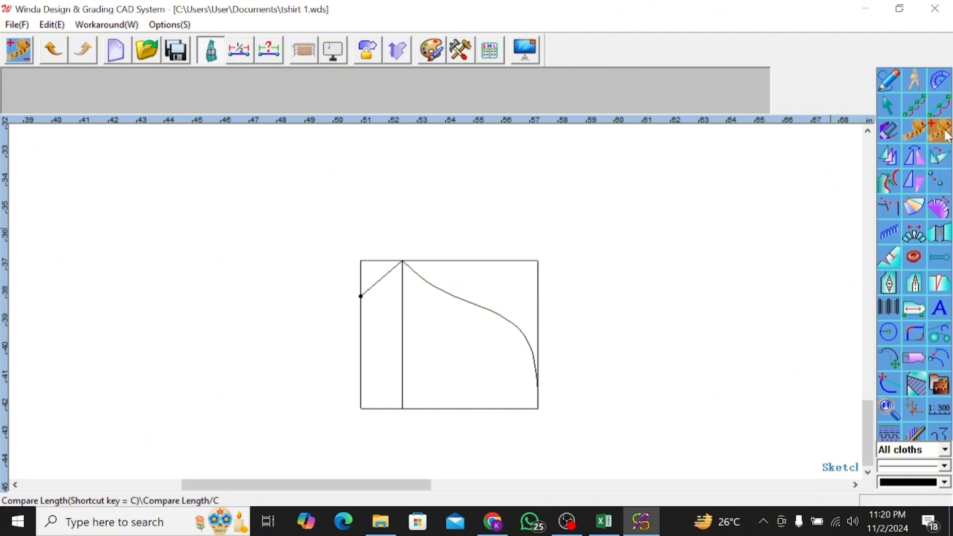
Measure the length of the sleeve cap curve with the Compare Length tool.
{"action": "left_click", "coordinate": [945, 133]}
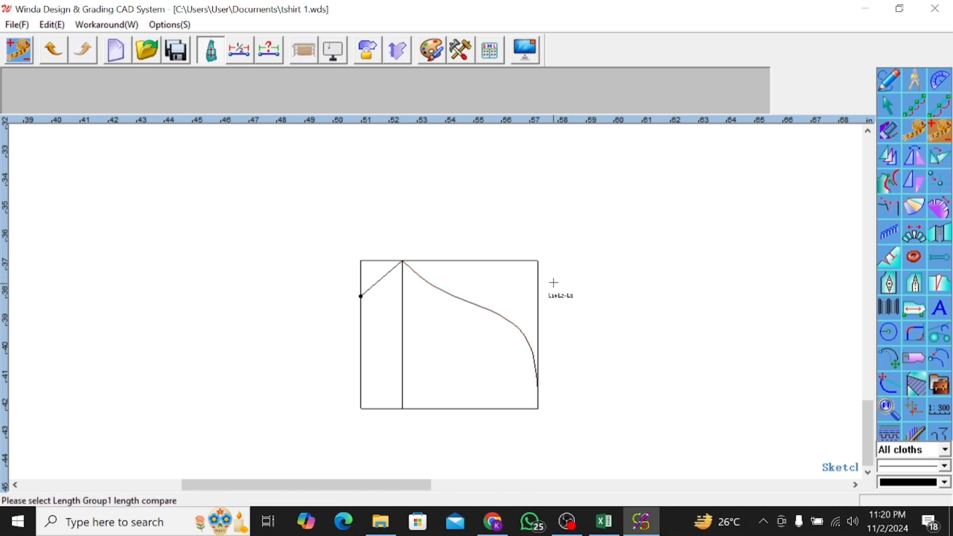
{"action": "left_click", "coordinate": [495, 312]}
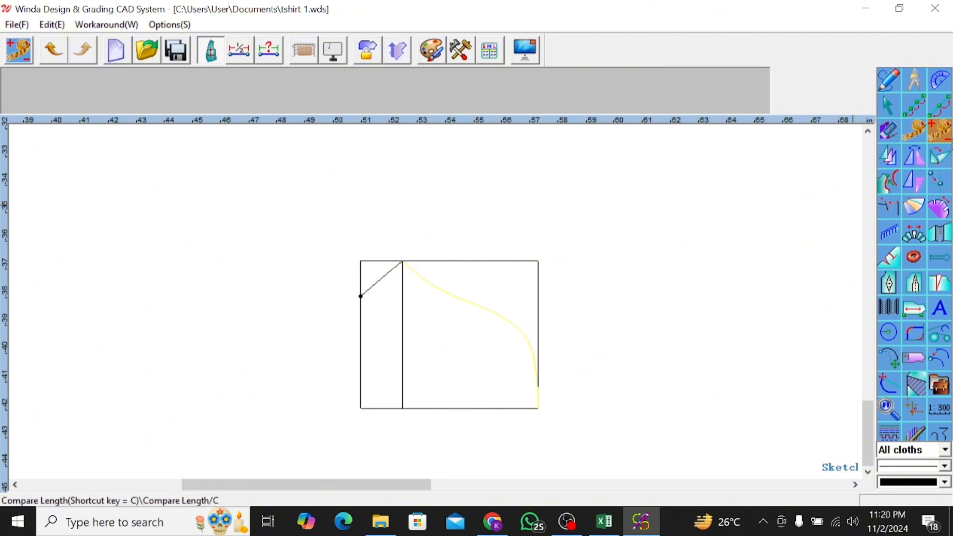
{"action": "left_click", "coordinate": [947, 134]}
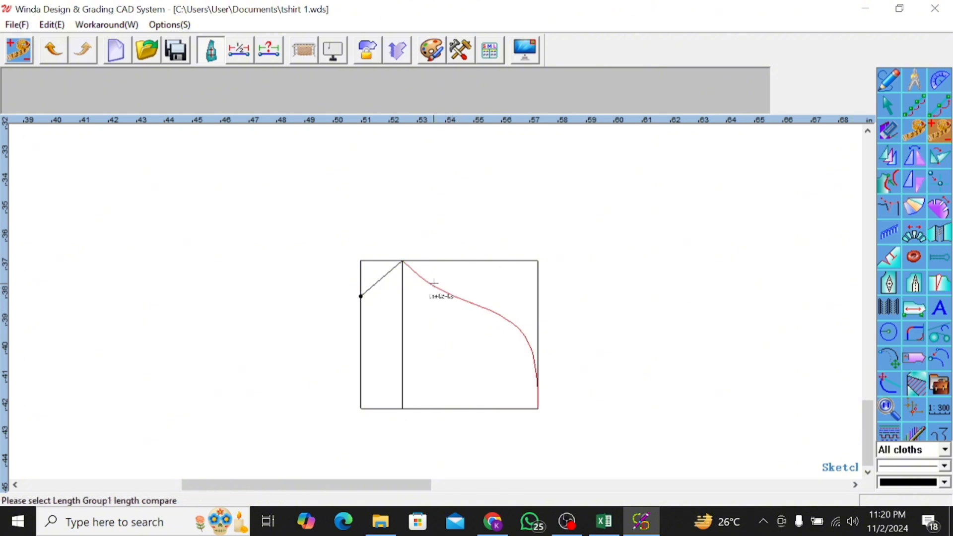
{"action": "left_click", "coordinate": [488, 308]}
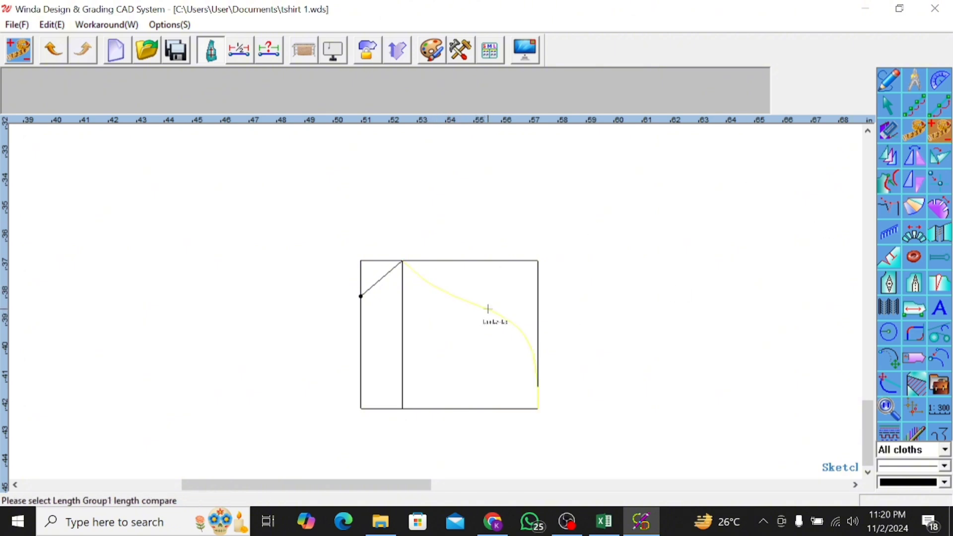
{"action": "right_click", "coordinate": [671, 260]}
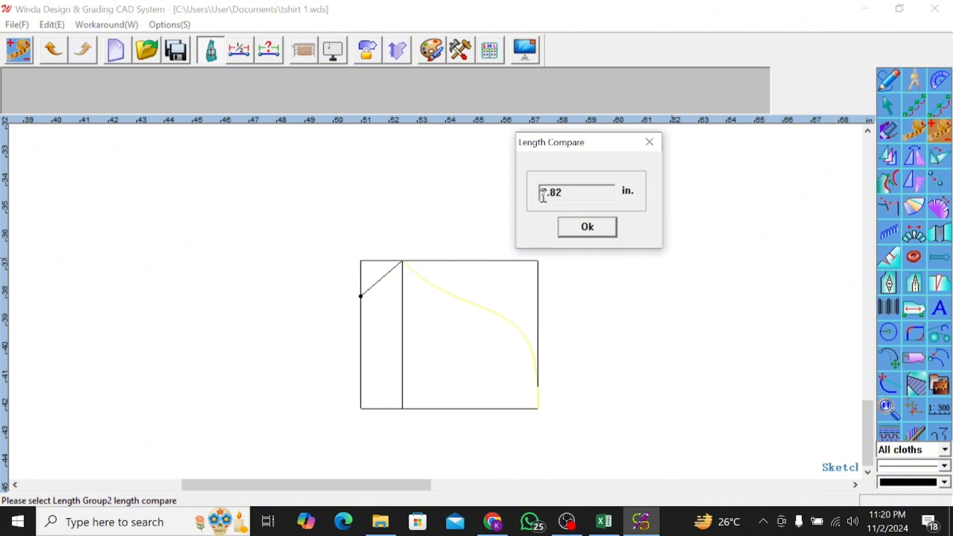
{"action": "left_click", "coordinate": [583, 232]}
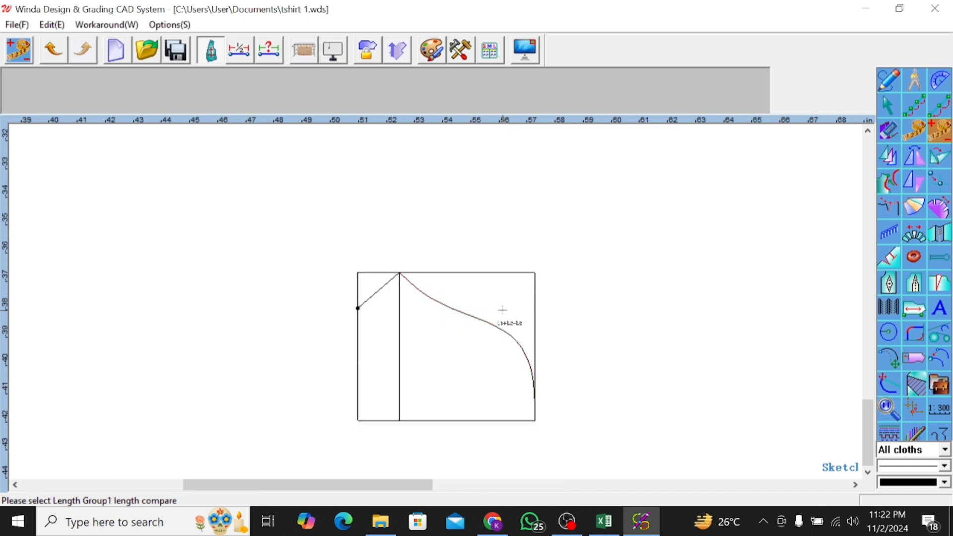
Measure the combined length of the front and back armhole curves on the body draft with Compare Length.
{"action": "scroll", "coordinate": [582, 340], "scroll_direction": "down", "scroll_amount": 1}
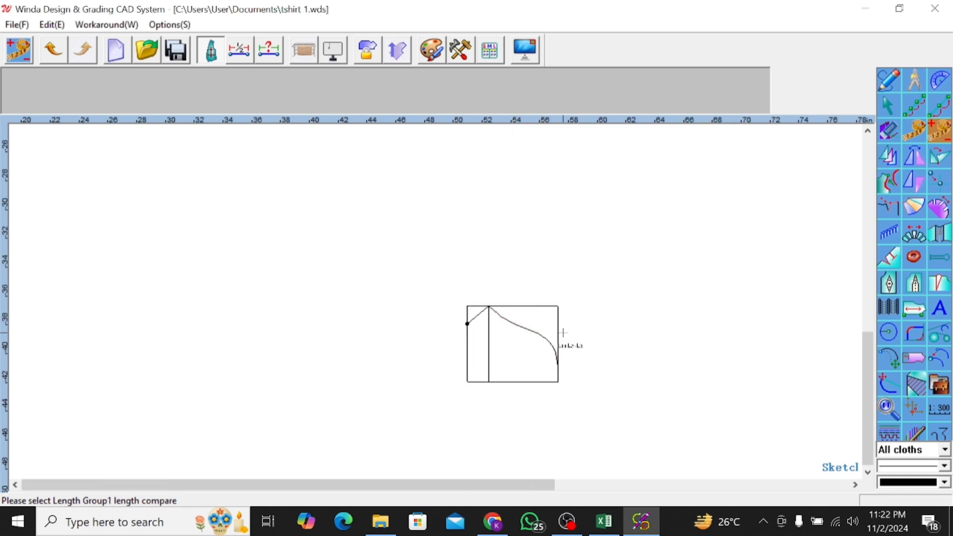
{"action": "scroll", "coordinate": [561, 315], "scroll_direction": "down", "scroll_amount": 1}
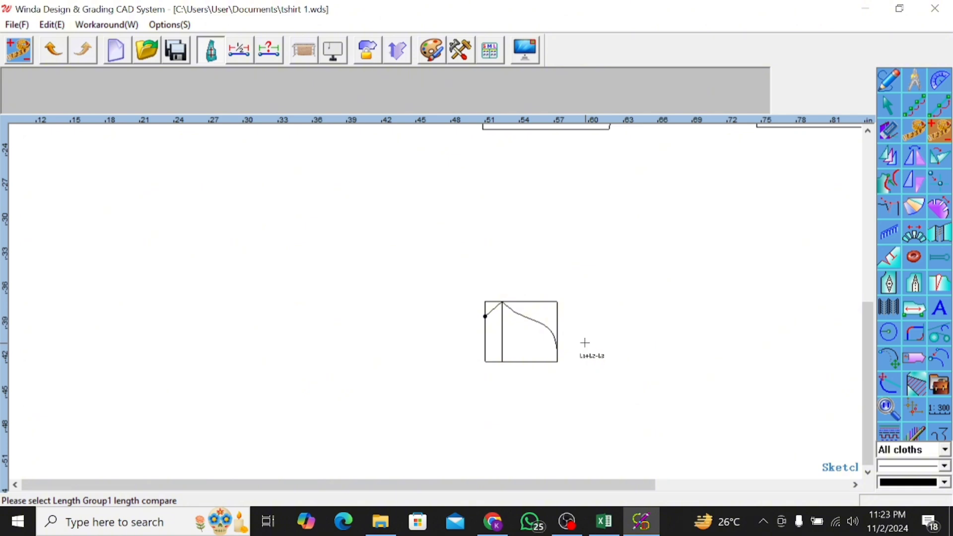
{"action": "scroll", "coordinate": [589, 268], "scroll_direction": "down", "scroll_amount": 2}
{"action": "scroll", "coordinate": [548, 179], "scroll_direction": "up", "scroll_amount": 1}
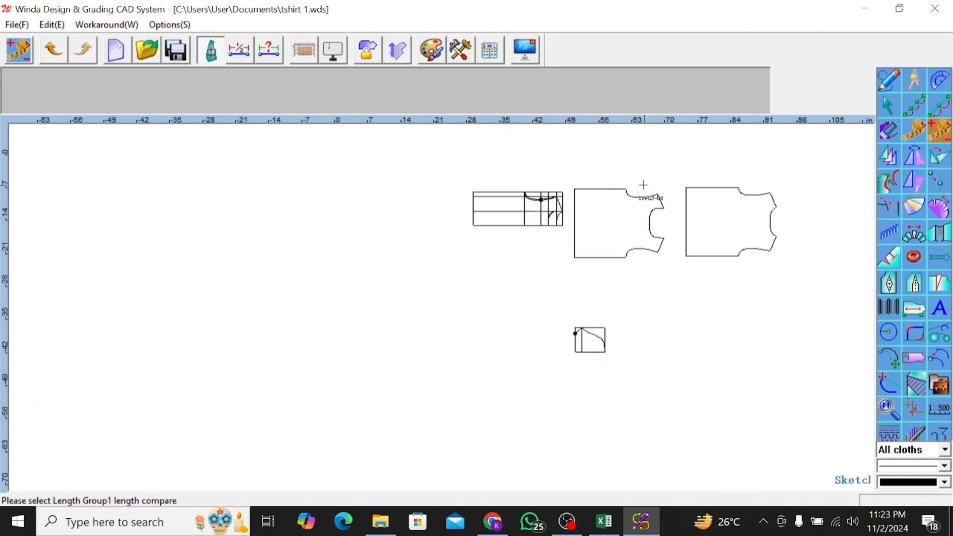
{"action": "scroll", "coordinate": [670, 181], "scroll_direction": "up", "scroll_amount": 4}
{"action": "scroll", "coordinate": [432, 195], "scroll_direction": "down", "scroll_amount": 2}
{"action": "scroll", "coordinate": [404, 188], "scroll_direction": "up", "scroll_amount": 3}
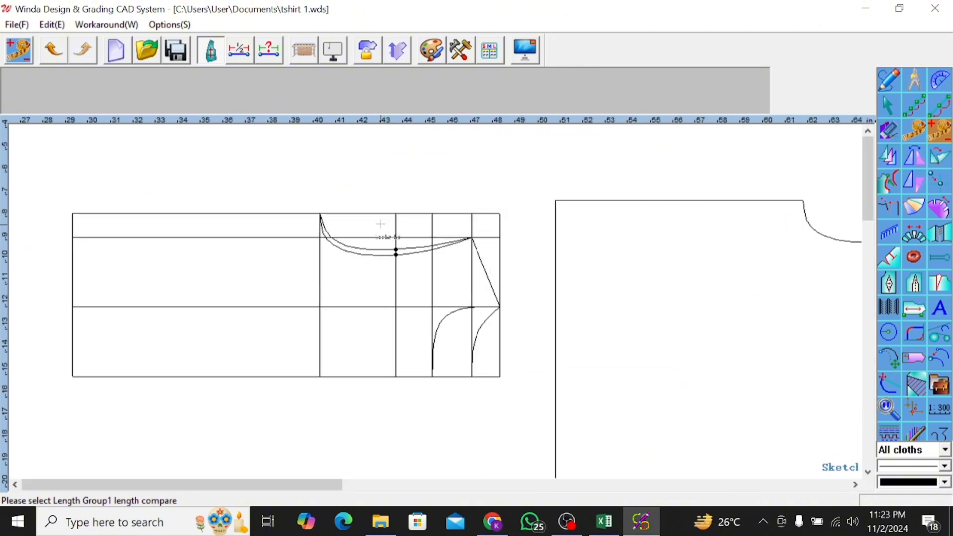
{"action": "left_click", "coordinate": [945, 139]}
{"action": "left_click", "coordinate": [367, 252]}
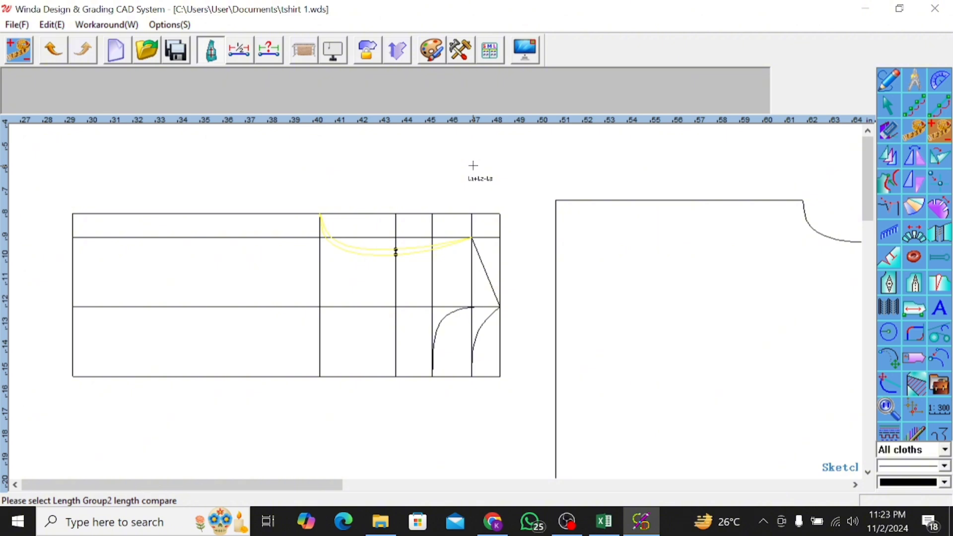
{"action": "right_click", "coordinate": [472, 171]}
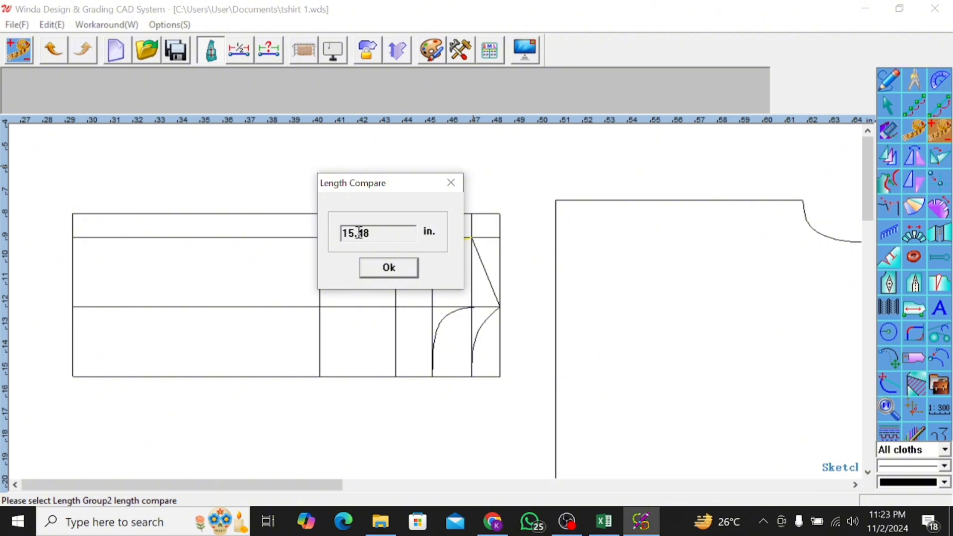
Open Calculator, compute 7.82 × 2 to compare the full sleeve cap with the armhole total, and close both the calculator and measurement window.
{"action": "left_click", "coordinate": [114, 522]}
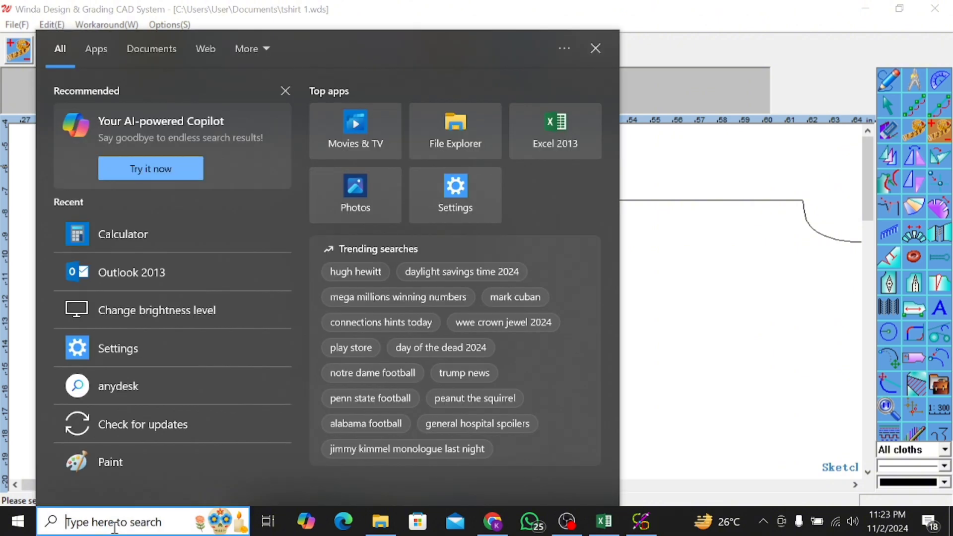
{"action": "type", "text": "calcu"}
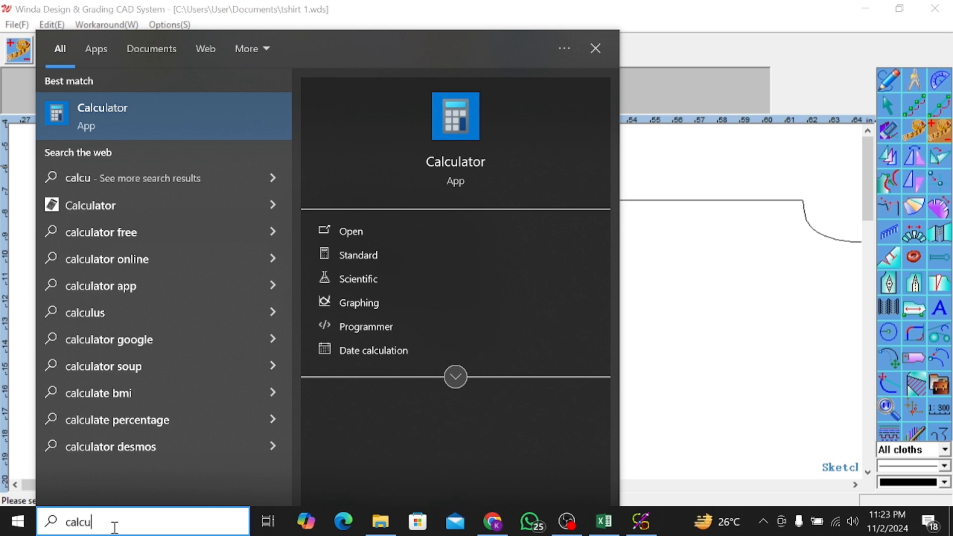
{"action": "key", "text": "Return"}
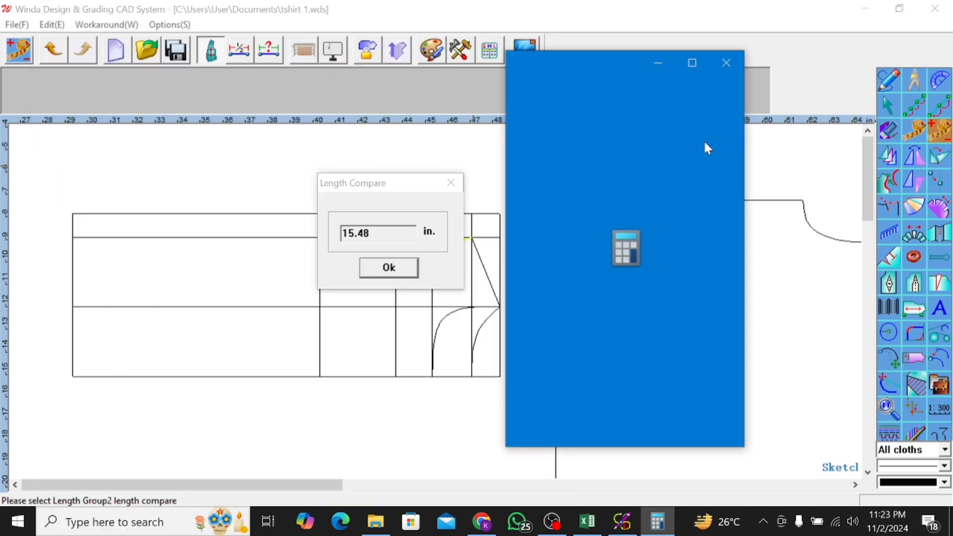
{"action": "left_click", "coordinate": [553, 308]}
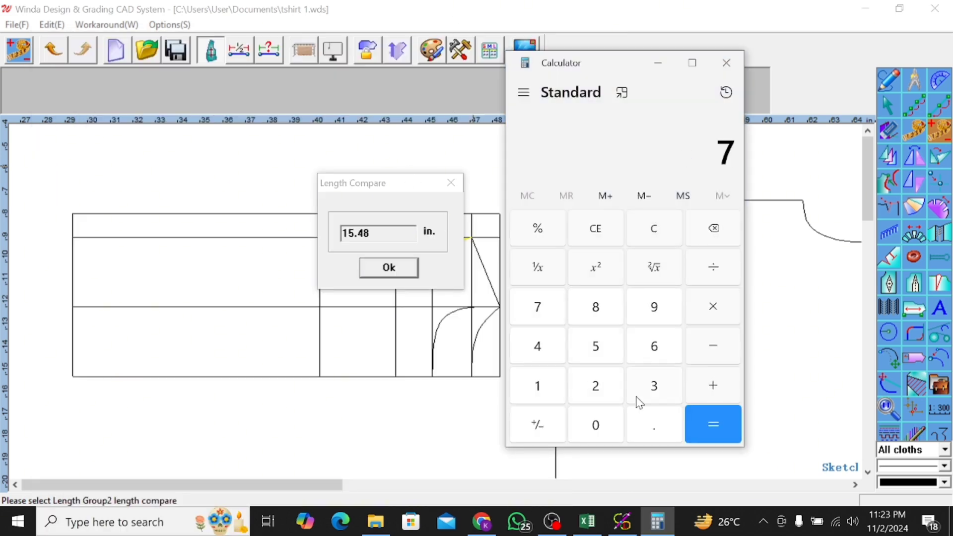
{"action": "left_click", "coordinate": [645, 414]}
{"action": "left_click", "coordinate": [598, 318]}
{"action": "left_click", "coordinate": [607, 382]}
{"action": "left_click", "coordinate": [710, 313]}
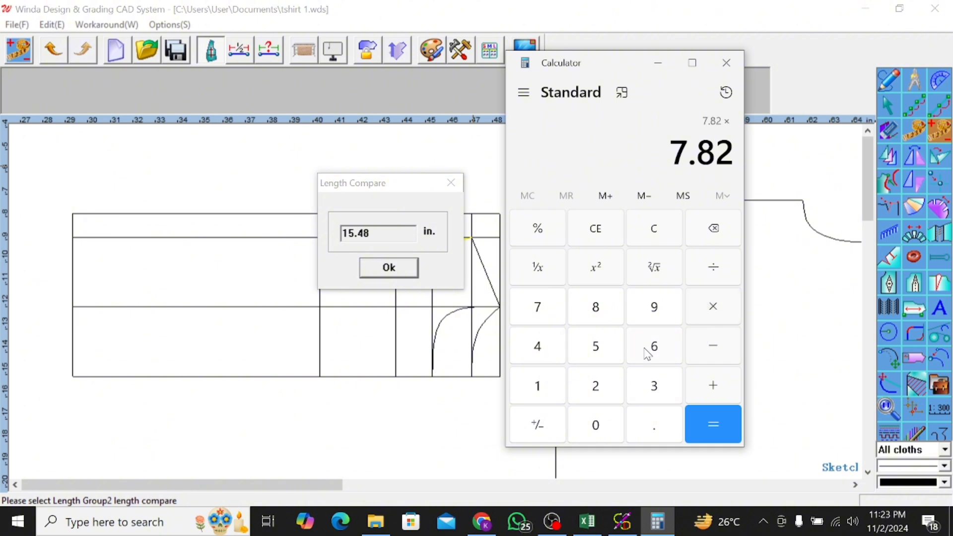
{"action": "left_click", "coordinate": [615, 385]}
{"action": "left_click", "coordinate": [710, 408]}
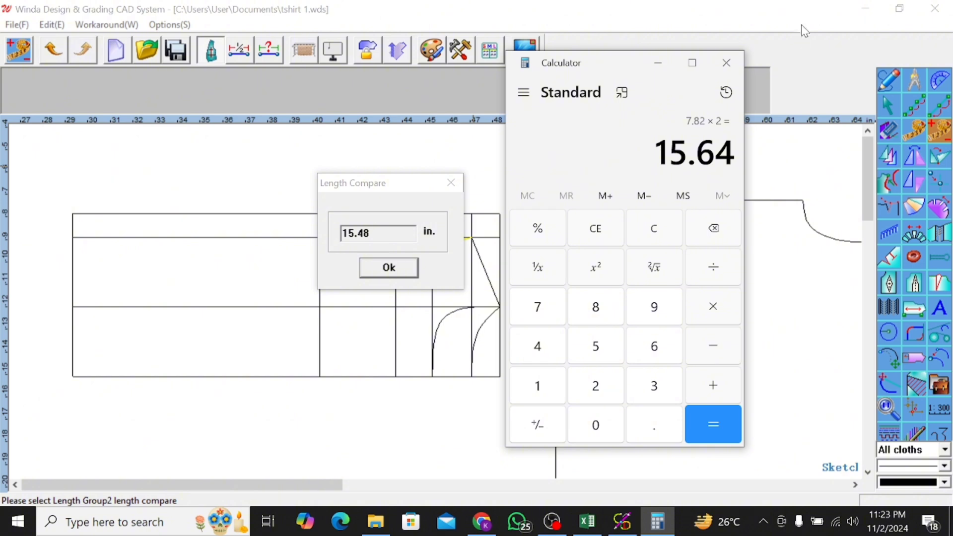
{"action": "left_click", "coordinate": [732, 59]}
{"action": "left_click", "coordinate": [449, 183]}
Mirror the whole half-sleeve draft across the rectangle's lower edge with Symmetry Copy to form the full sleeve.
{"action": "scroll", "coordinate": [574, 187], "scroll_direction": "down", "scroll_amount": 4}
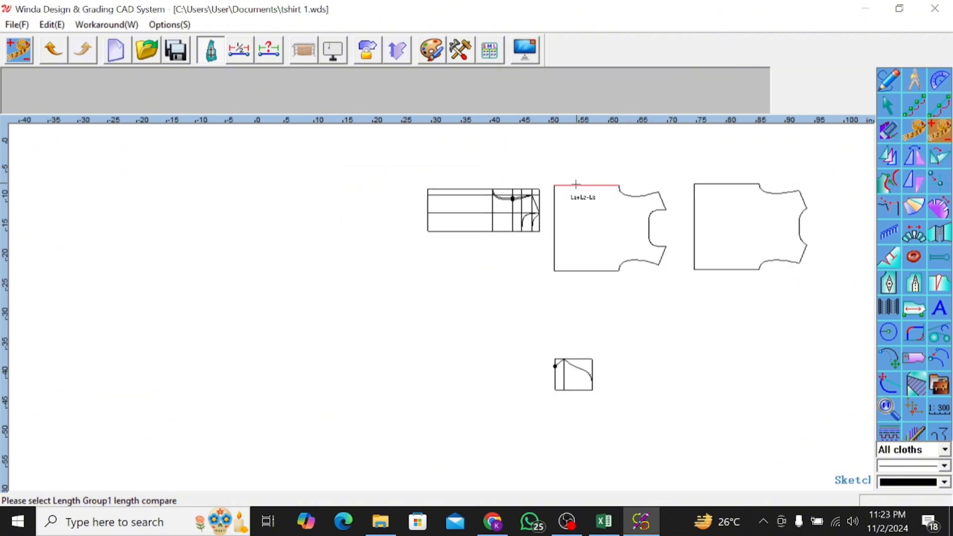
{"action": "scroll", "coordinate": [536, 308], "scroll_direction": "up", "scroll_amount": 5}
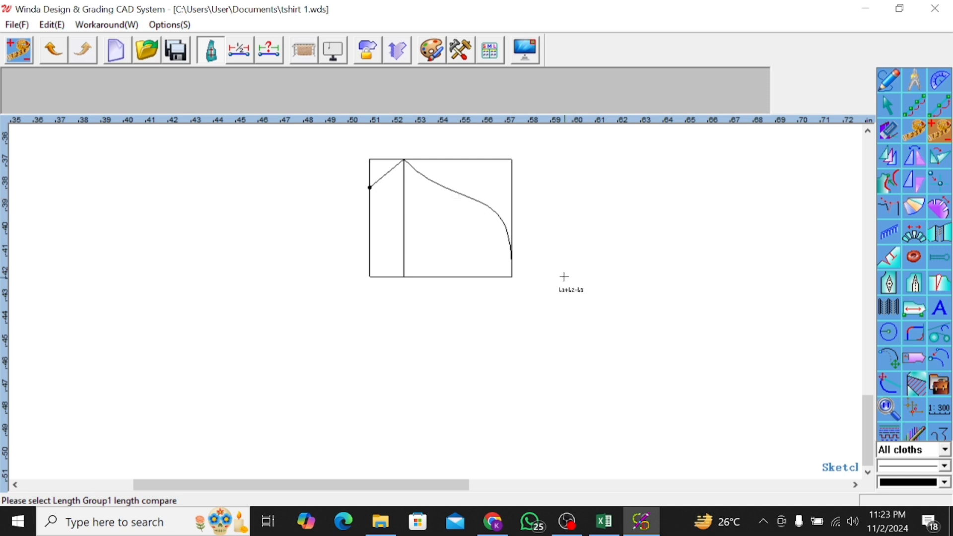
{"action": "scroll", "coordinate": [635, 310], "scroll_direction": "down", "scroll_amount": 1}
{"action": "scroll", "coordinate": [465, 184], "scroll_direction": "up", "scroll_amount": 1}
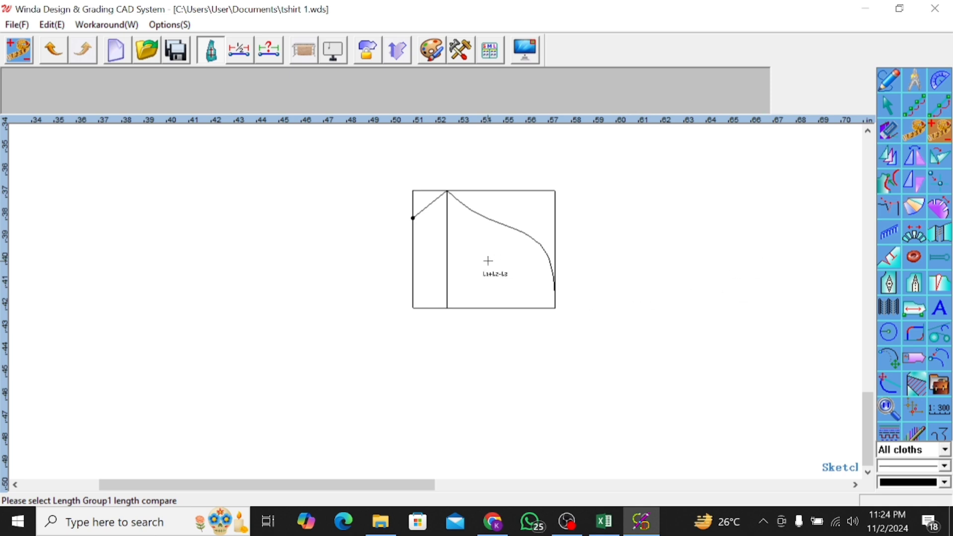
{"action": "left_click", "coordinate": [910, 163]}
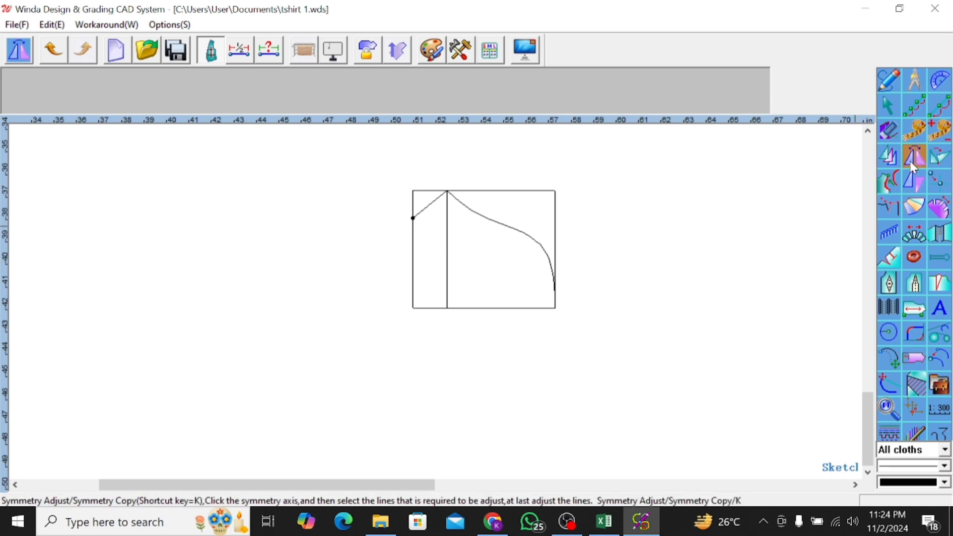
{"action": "left_click", "coordinate": [555, 308]}
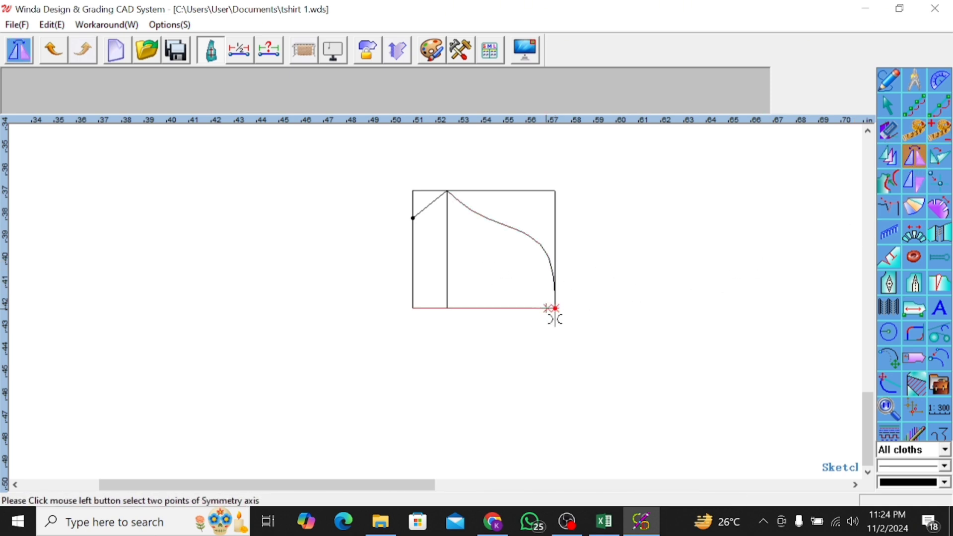
{"action": "left_click", "coordinate": [413, 308]}
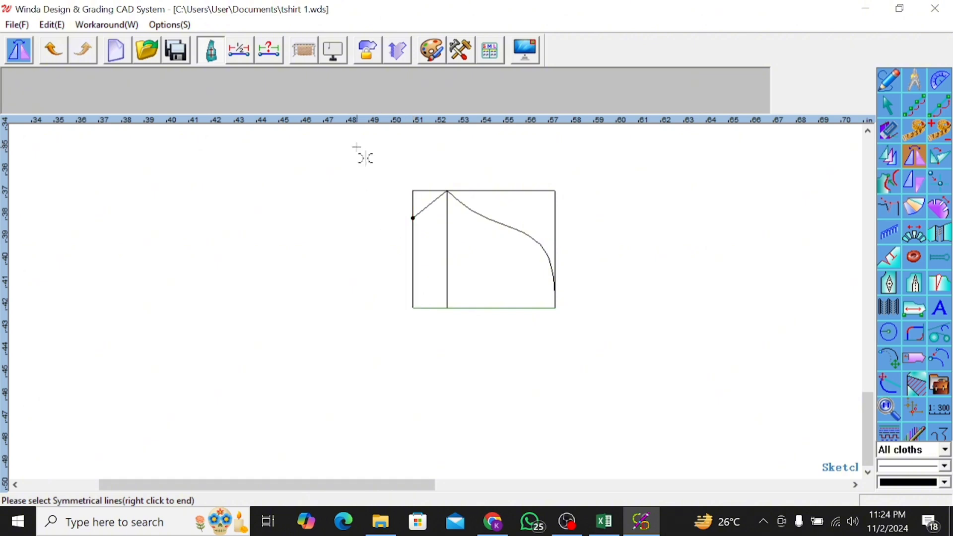
{"action": "left_click_drag", "start_coordinate": [358, 147], "coordinate": [692, 309]}
{"action": "right_click", "coordinate": [687, 284]}
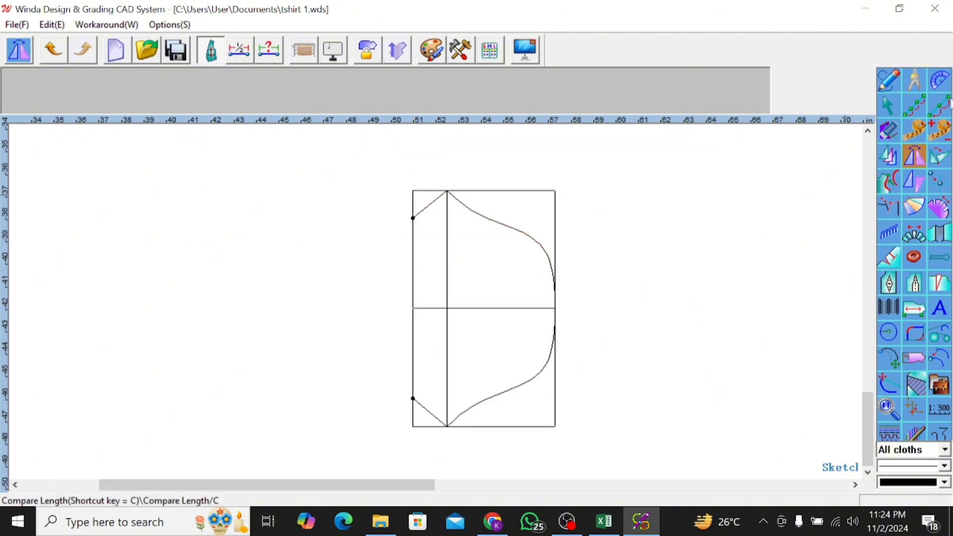
Erase the construction rectangle's outer lines and the inner construction lines around the mirrored sleeve with the Eraser.
{"action": "left_click", "coordinate": [888, 130]}
{"action": "scroll", "coordinate": [571, 397], "scroll_direction": "up", "scroll_amount": 1}
{"action": "mouse_move", "coordinate": [513, 421]}
{"action": "left_mouse_down"}
{"action": "mouse_move", "coordinate": [510, 442]}
{"action": "mouse_move", "coordinate": [601, 460]}
{"action": "left_mouse_up"}
{"action": "scroll", "coordinate": [591, 368], "scroll_direction": "down", "scroll_amount": 1}
{"action": "scroll", "coordinate": [556, 247], "scroll_direction": "up", "scroll_amount": 1}
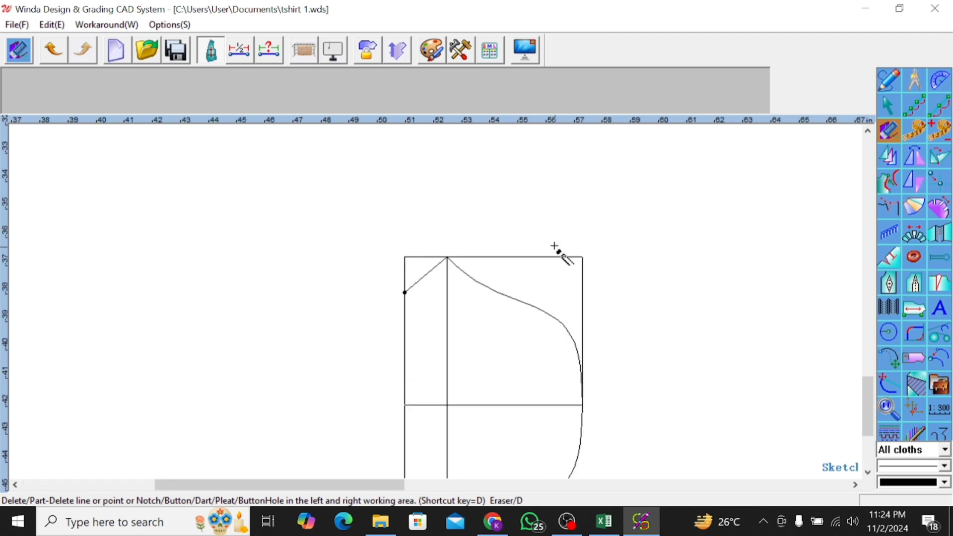
{"action": "left_click_drag", "start_coordinate": [561, 287], "coordinate": [674, 197]}
{"action": "scroll", "coordinate": [490, 319], "scroll_direction": "down", "scroll_amount": 2}
{"action": "scroll", "coordinate": [484, 283], "scroll_direction": "up", "scroll_amount": 1}
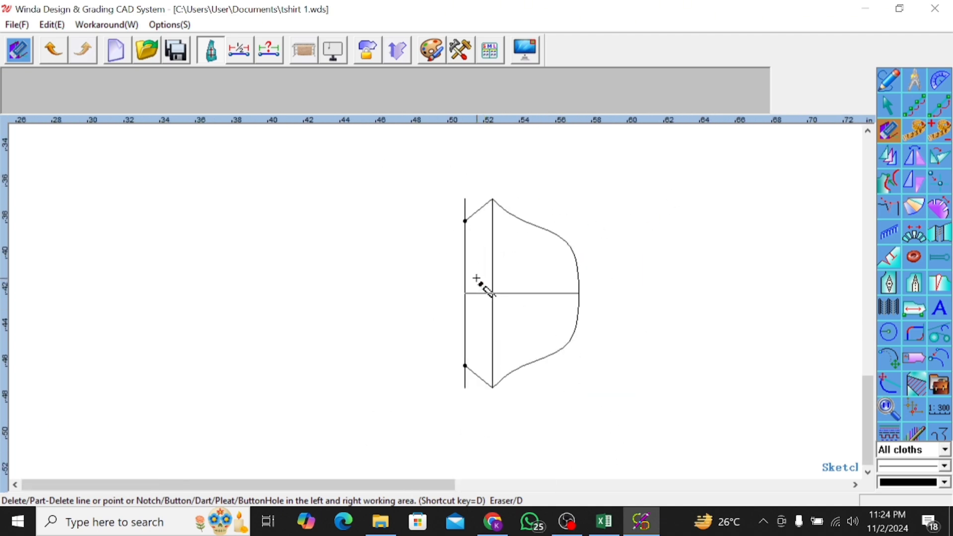
Trim the sleeve hem line's overhanging ends back to the two slanted underarm seams with the Aptitude Pen.
{"action": "left_click", "coordinate": [888, 80]}
{"action": "scroll", "coordinate": [462, 212], "scroll_direction": "up", "scroll_amount": 1}
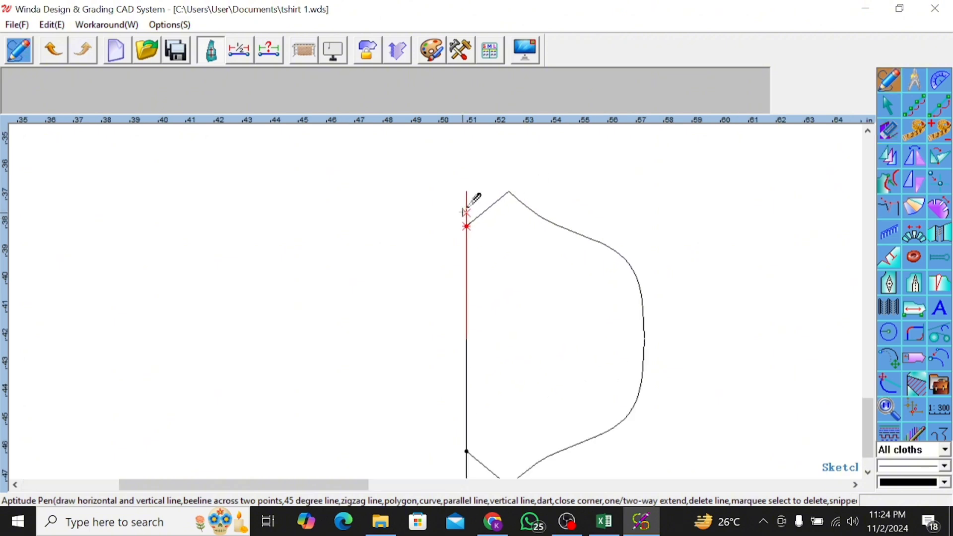
{"action": "scroll", "coordinate": [484, 198], "scroll_direction": "down", "scroll_amount": 2}
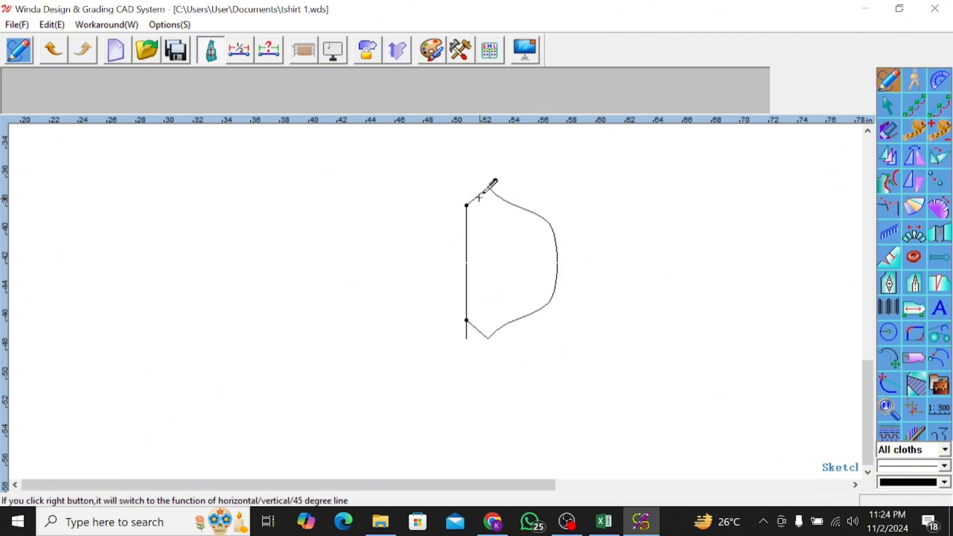
{"action": "scroll", "coordinate": [406, 274], "scroll_direction": "up", "scroll_amount": 3}
{"action": "left_click_drag", "start_coordinate": [405, 275], "coordinate": [447, 319]}
{"action": "left_click", "coordinate": [457, 289]}
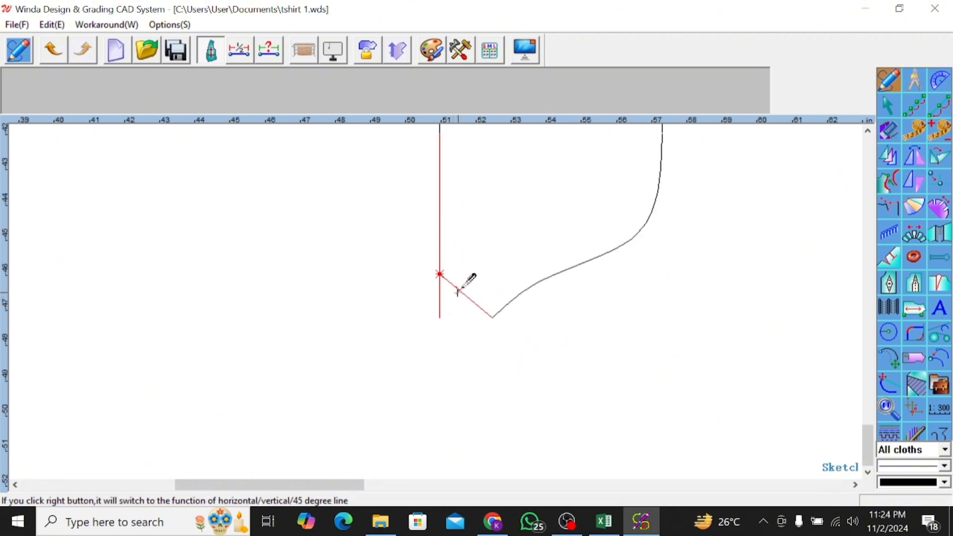
{"action": "right_click", "coordinate": [419, 241]}
{"action": "scroll", "coordinate": [472, 378], "scroll_direction": "down", "scroll_amount": 3}
Erase the leftover marker points at both ends of the sleeve hem line.
{"action": "left_click", "coordinate": [888, 130]}
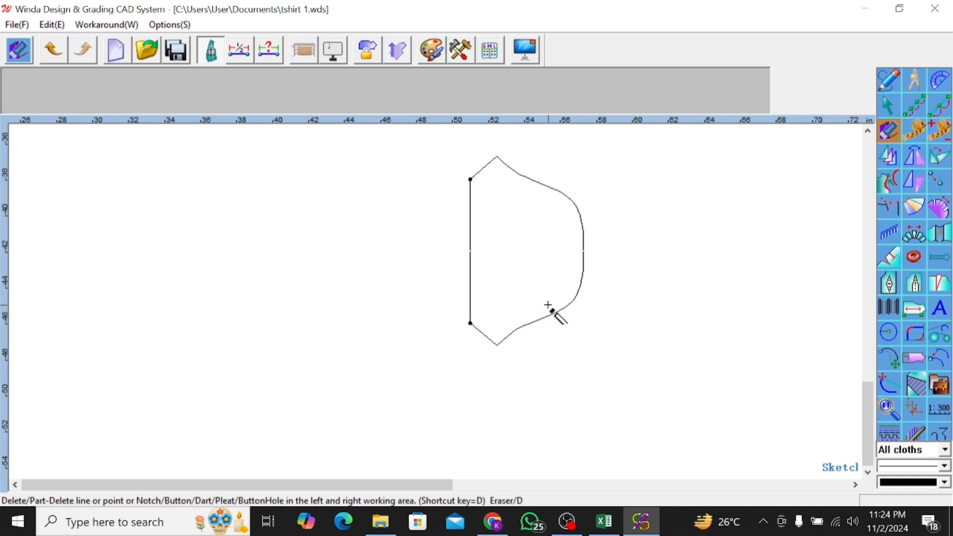
{"action": "scroll", "coordinate": [549, 310], "scroll_direction": "up", "scroll_amount": 3}
{"action": "left_click", "coordinate": [430, 303]}
{"action": "scroll", "coordinate": [443, 248], "scroll_direction": "down", "scroll_amount": 2}
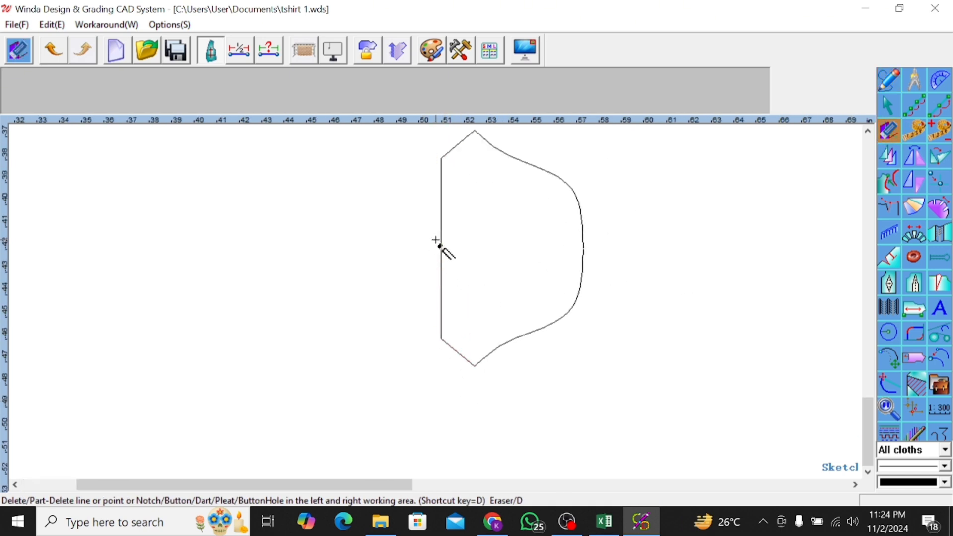
Join the two halves of the sleeve hem line into one with the Connect Line tool.
{"action": "scroll", "coordinate": [441, 249], "scroll_direction": "up", "scroll_amount": 1}
{"action": "scroll", "coordinate": [450, 259], "scroll_direction": "up", "scroll_amount": 1}
{"action": "right_click", "coordinate": [742, 260]}
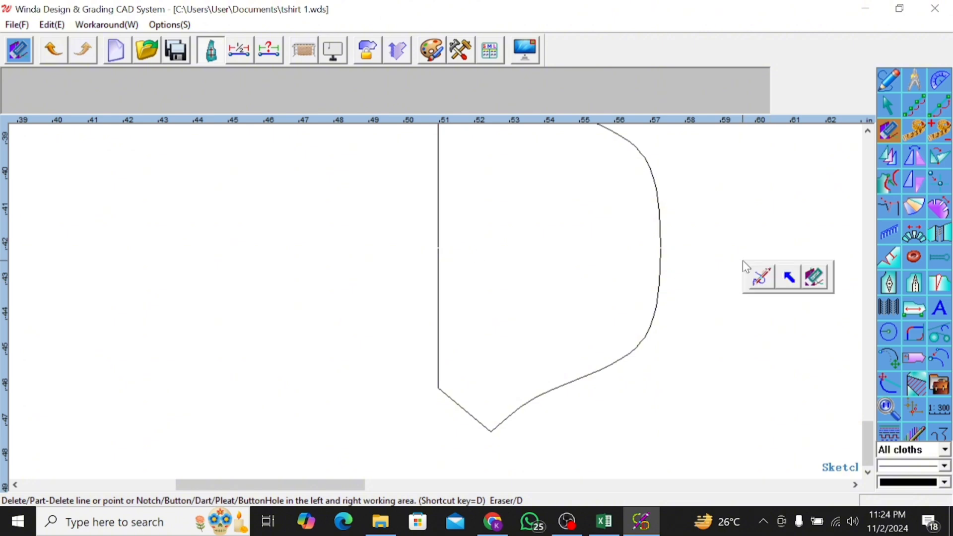
{"action": "left_click", "coordinate": [761, 284]}
{"action": "right_click", "coordinate": [754, 287]}
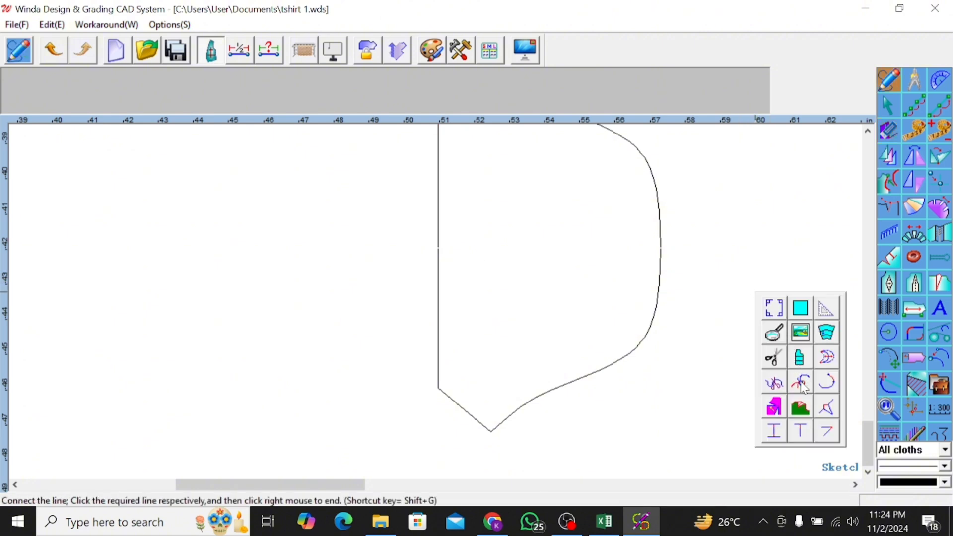
{"action": "left_click", "coordinate": [799, 368]}
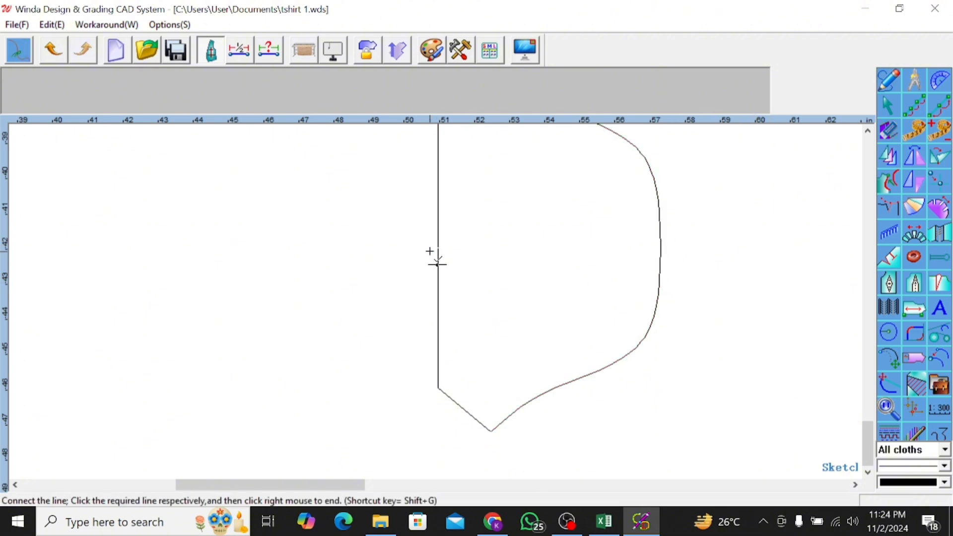
{"action": "left_click", "coordinate": [437, 272]}
{"action": "left_click", "coordinate": [436, 239]}
{"action": "right_click", "coordinate": [370, 258]}
{"action": "scroll", "coordinate": [472, 360], "scroll_direction": "down", "scroll_amount": 3}
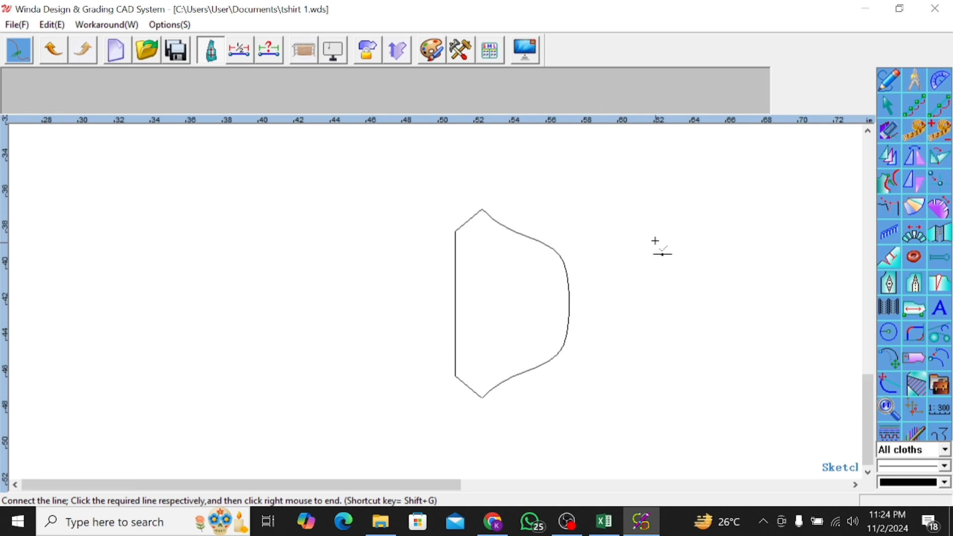
{"action": "key", "text": "f"}
{"action": "right_click", "coordinate": [732, 265]}
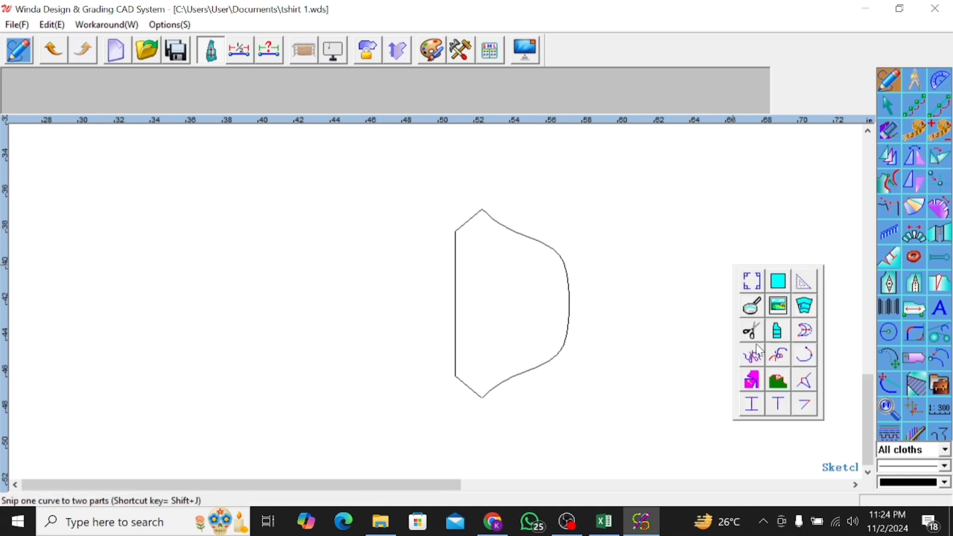
{"action": "left_click", "coordinate": [778, 281]}
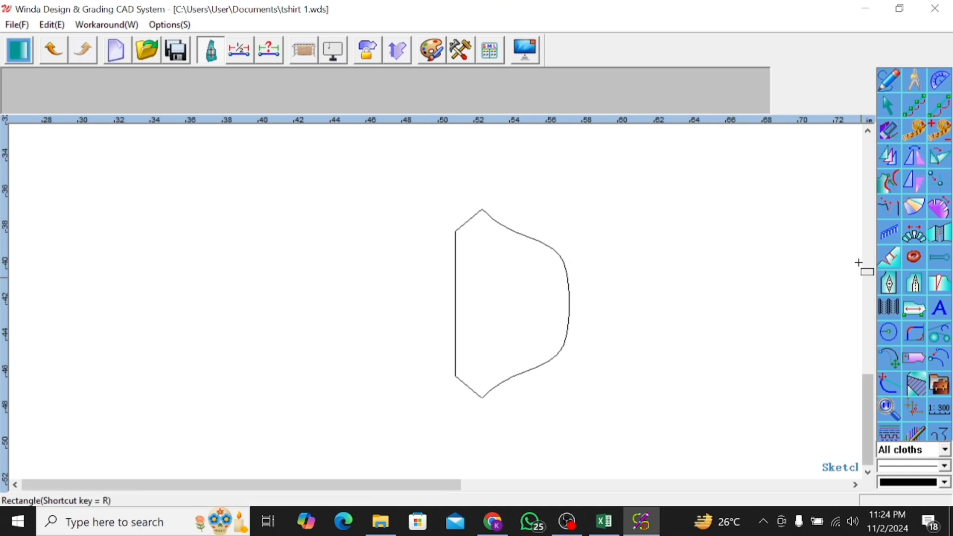
Measure the combined length of the back and front neckline curves with the Compare Length tool, and close the result.
{"action": "scroll", "coordinate": [401, 342], "scroll_direction": "down", "scroll_amount": 1}
{"action": "scroll", "coordinate": [401, 342], "scroll_direction": "down", "scroll_amount": 3}
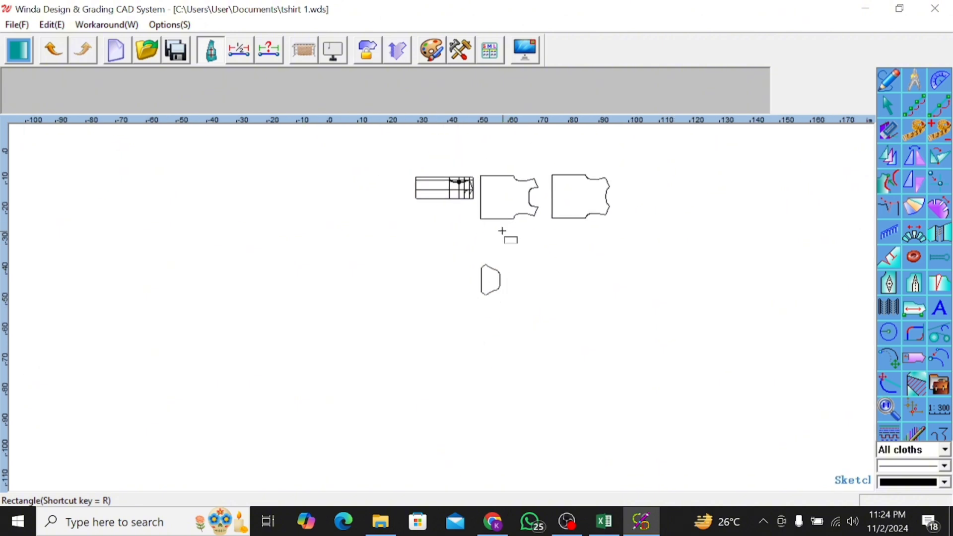
{"action": "scroll", "coordinate": [606, 217], "scroll_direction": "up", "scroll_amount": 2}
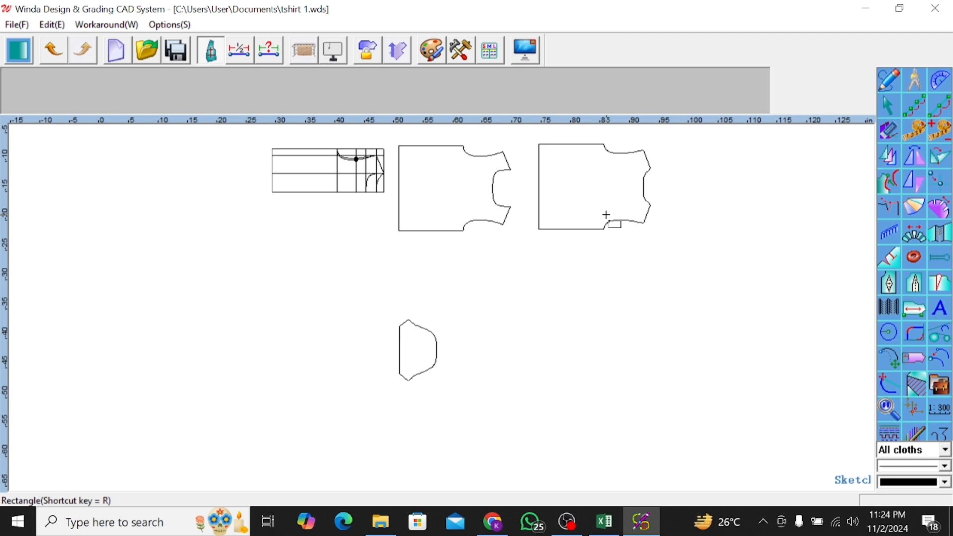
{"action": "scroll", "coordinate": [503, 199], "scroll_direction": "up", "scroll_amount": 4}
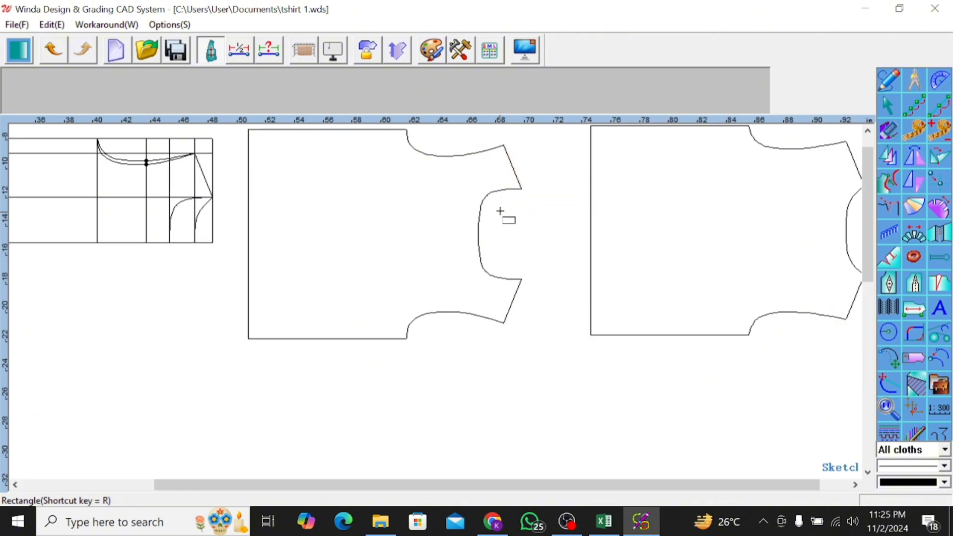
{"action": "scroll", "coordinate": [423, 232], "scroll_direction": "down", "scroll_amount": 2}
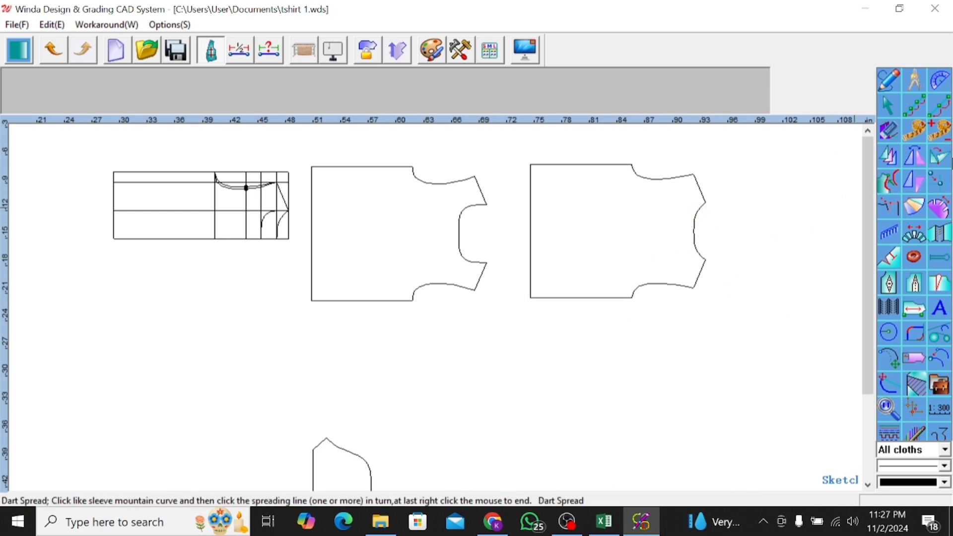
{"action": "left_click", "coordinate": [941, 135]}
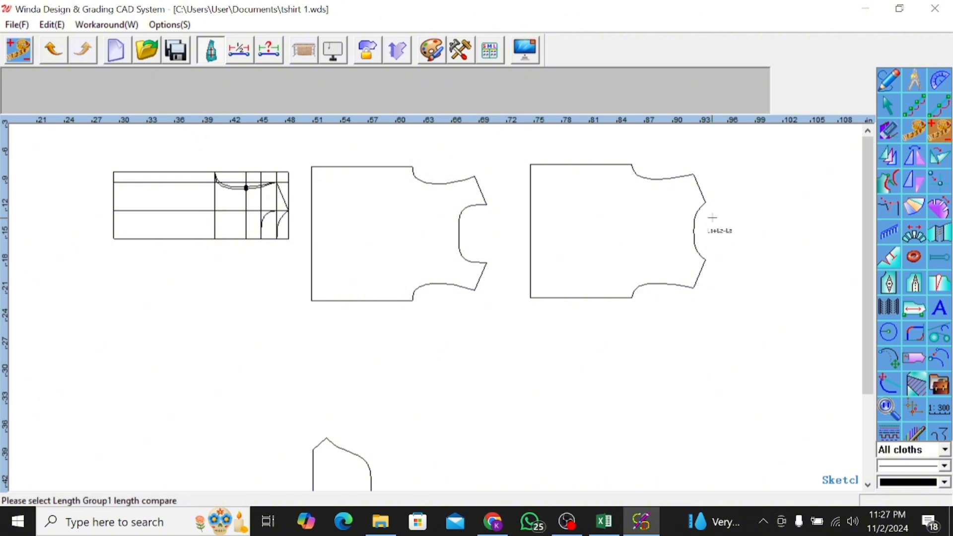
{"action": "left_click", "coordinate": [692, 241]}
{"action": "left_click", "coordinate": [459, 245]}
{"action": "right_click", "coordinate": [652, 344]}
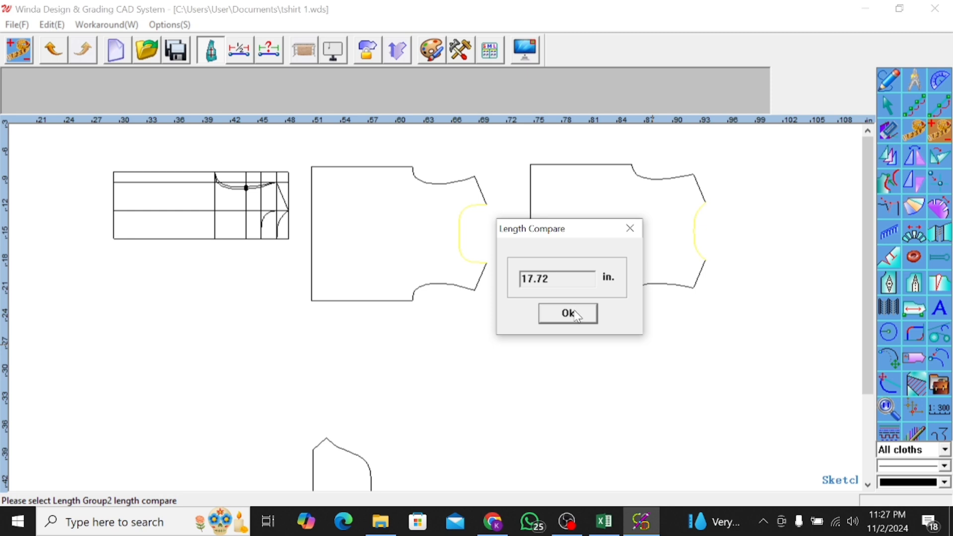
{"action": "left_click", "coordinate": [575, 314]}
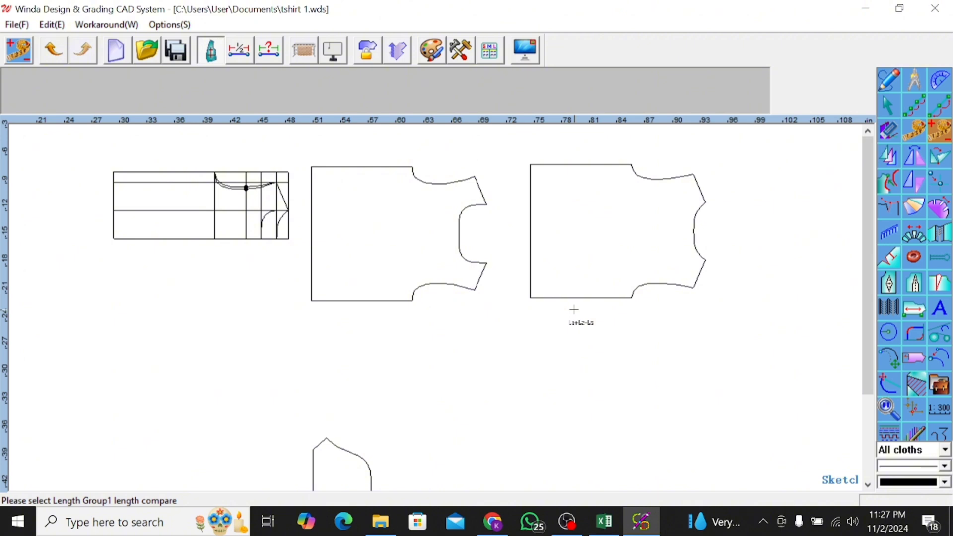
{"action": "right_click", "coordinate": [578, 335]}
{"action": "left_click", "coordinate": [604, 358]}
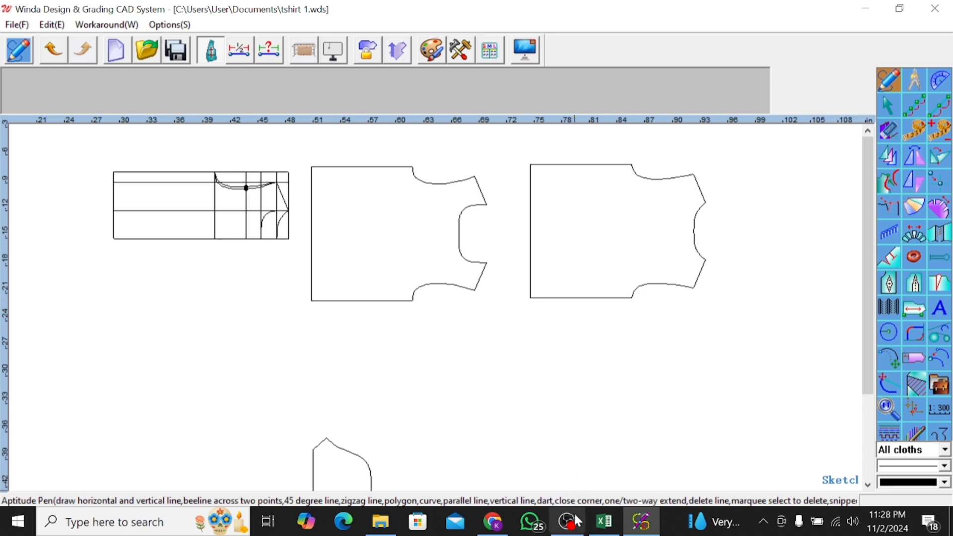
Switch to the Excel measurement chart, fill the NK BAND HEIGHT row with yellow, and select its size 5/6 value.
{"action": "left_click", "coordinate": [604, 521]}
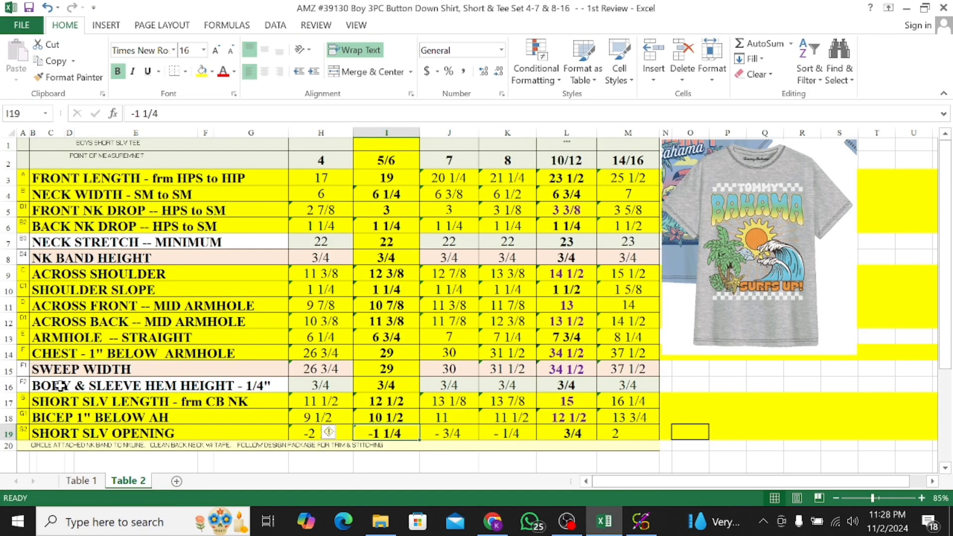
{"action": "left_click", "coordinate": [80, 257]}
{"action": "left_click", "coordinate": [2, 258]}
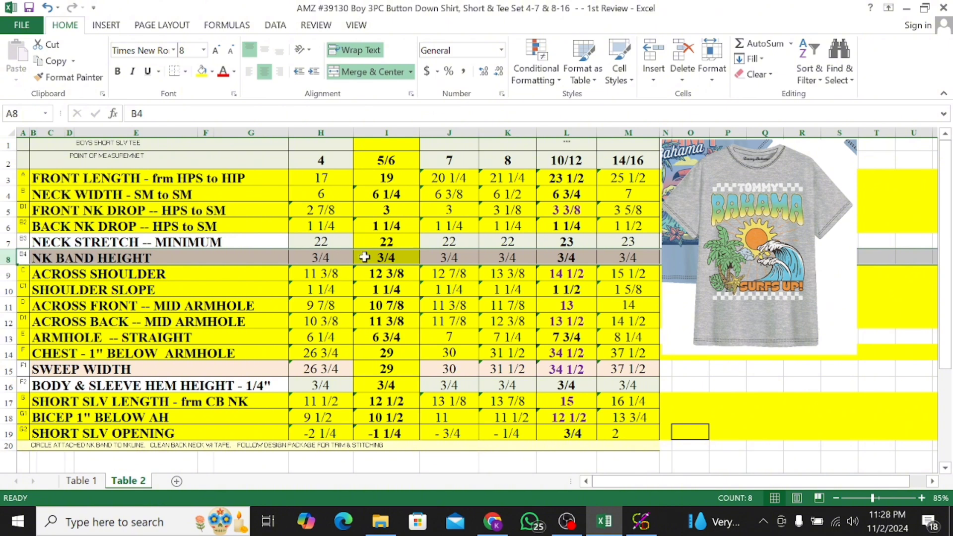
{"action": "left_click", "coordinate": [202, 71]}
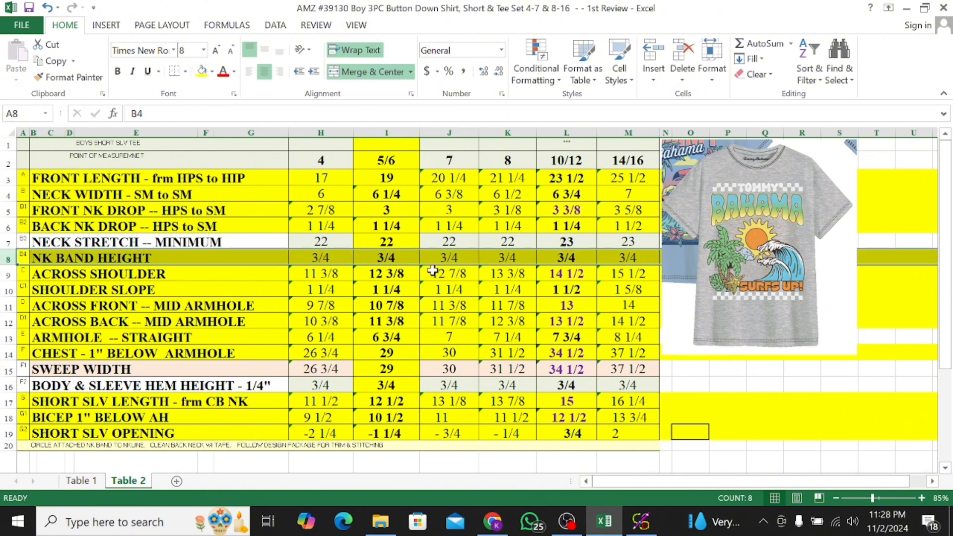
{"action": "left_click", "coordinate": [393, 258]}
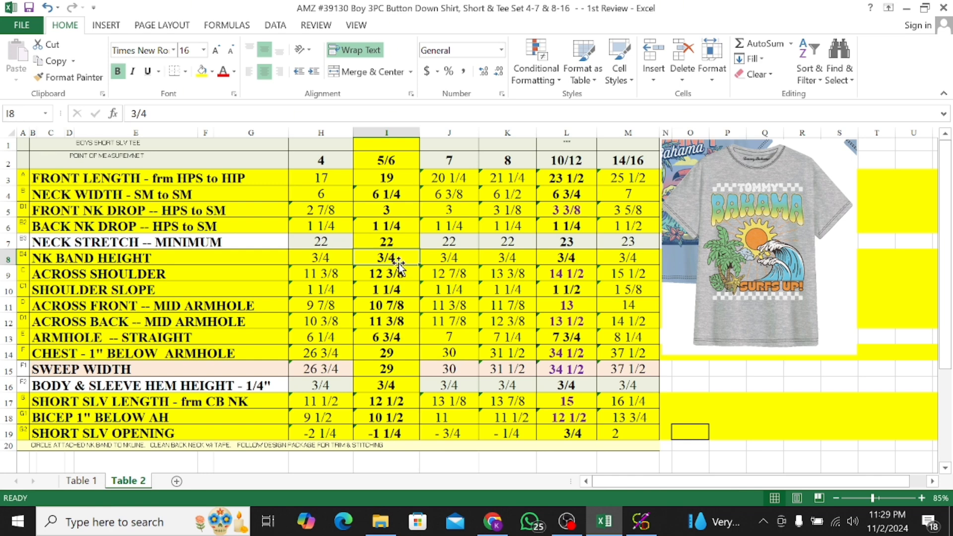
Switch back to Winda CAD and draw an 18 in by 1.5 in neck band rectangle below the front and back pieces.
{"action": "key", "text": "alt+Tab"}
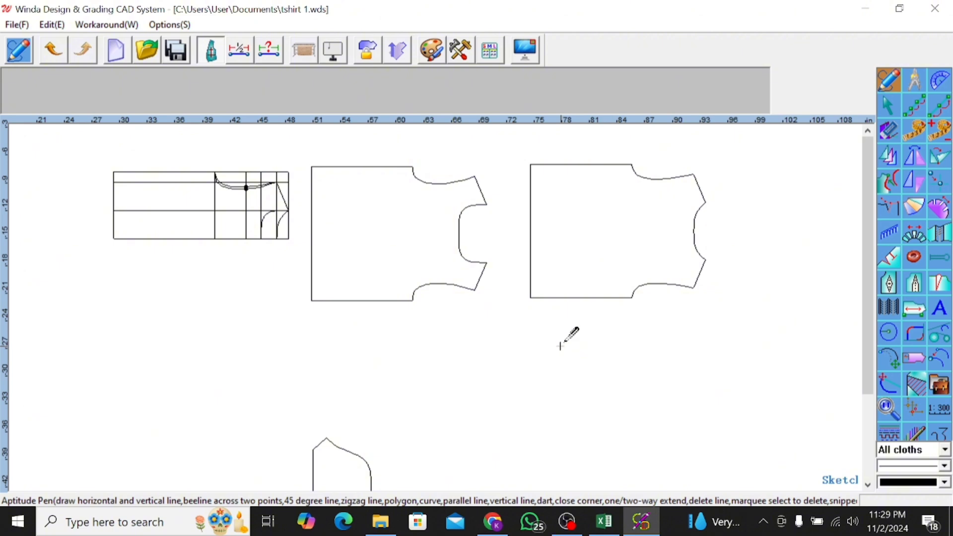
{"action": "right_click", "coordinate": [516, 335]}
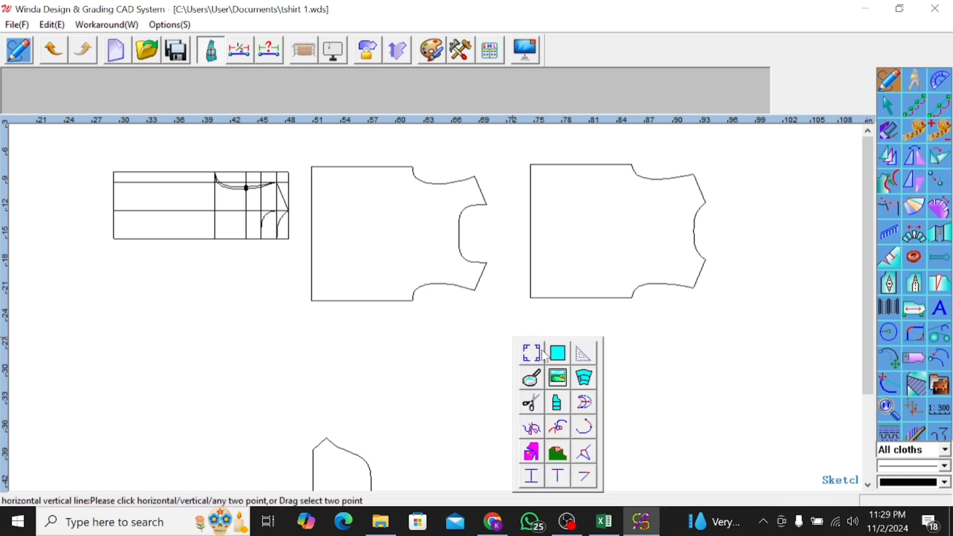
{"action": "left_click", "coordinate": [561, 367]}
{"action": "left_click_drag", "start_coordinate": [470, 355], "coordinate": [582, 386]}
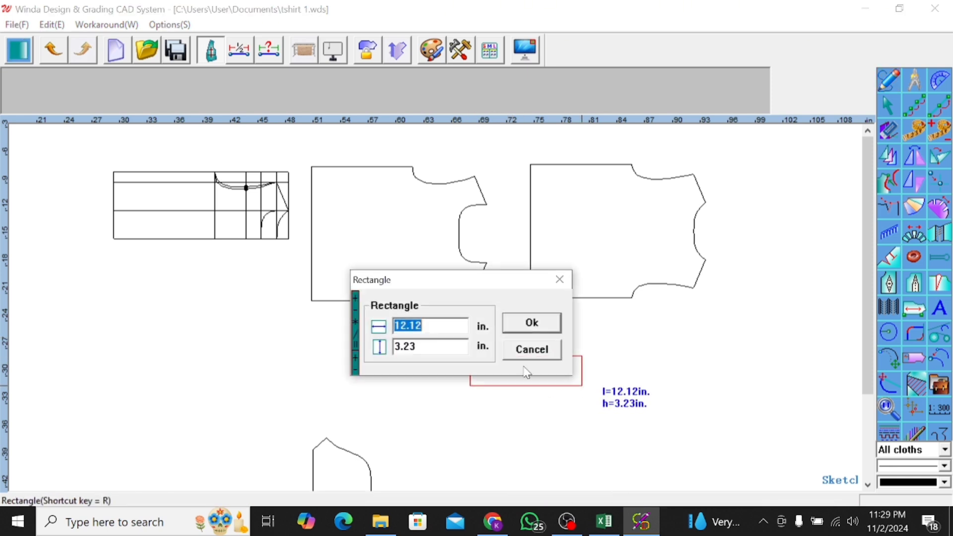
{"action": "type", "text": "18"}
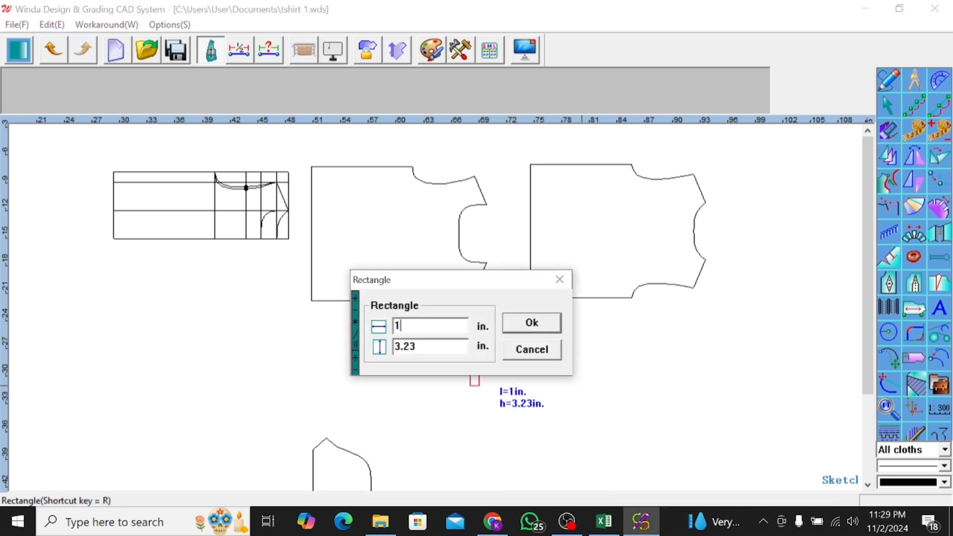
{"action": "double_click", "coordinate": [436, 351]}
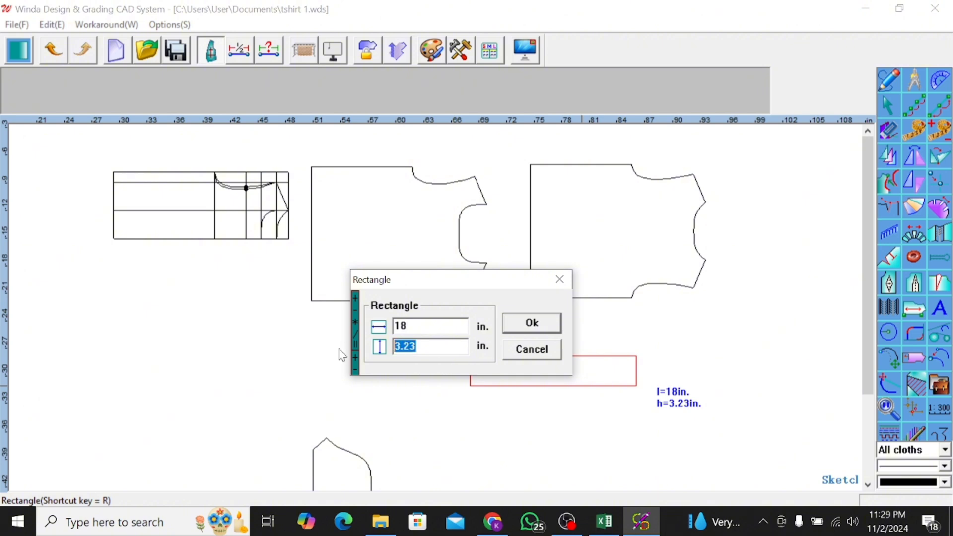
{"action": "type", "text": "1.5"}
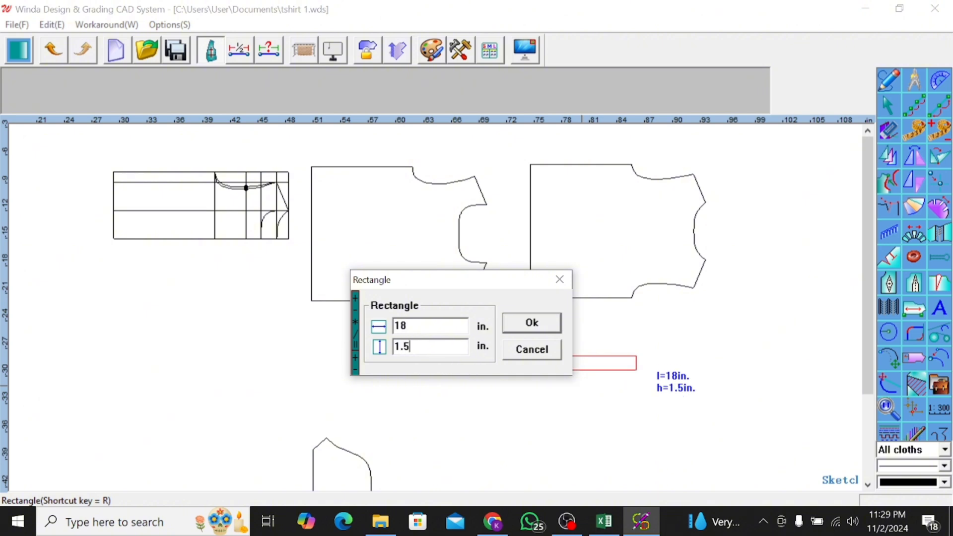
{"action": "key", "text": "Return"}
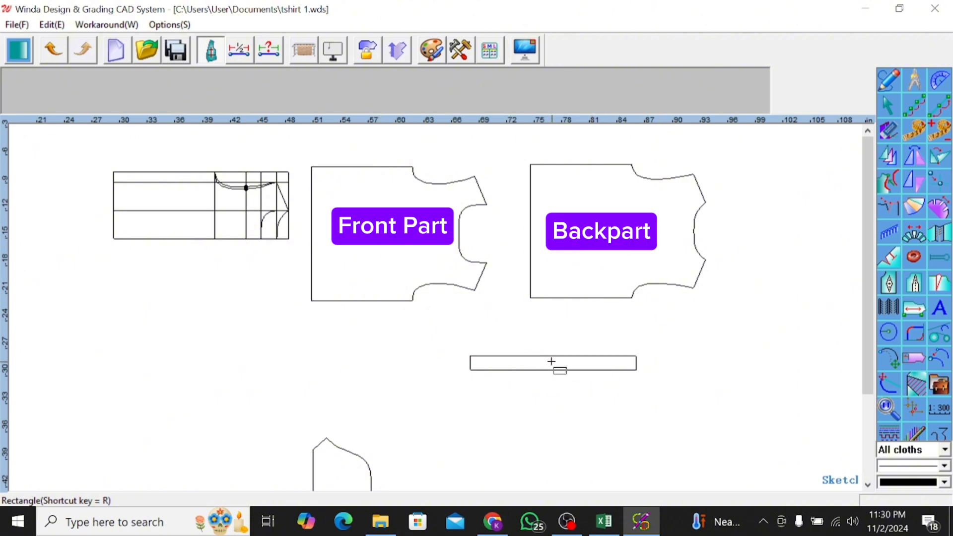
{"action": "scroll", "coordinate": [471, 365], "scroll_direction": "up", "scroll_amount": 1}
{"action": "scroll", "coordinate": [355, 426], "scroll_direction": "down", "scroll_amount": 3}
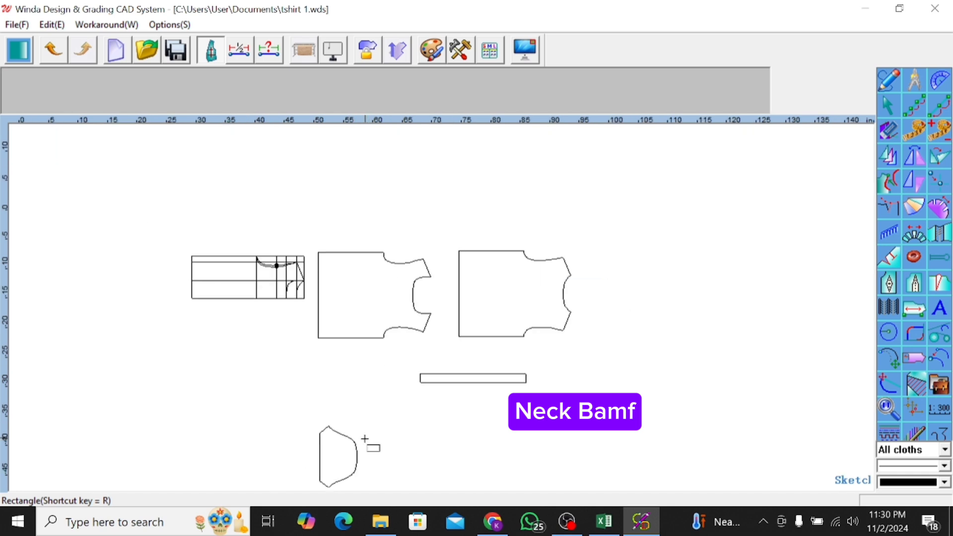
{"action": "scroll", "coordinate": [341, 450], "scroll_direction": "up", "scroll_amount": 2}
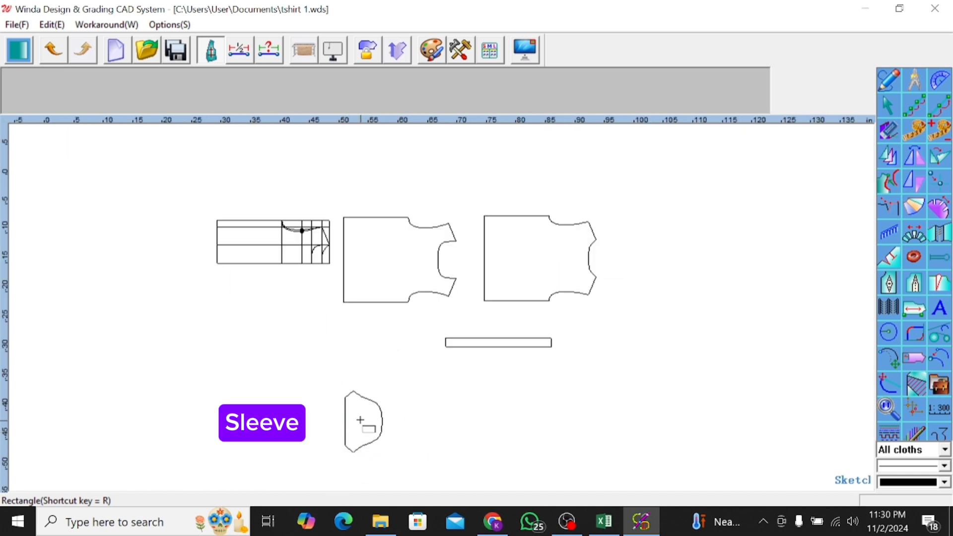